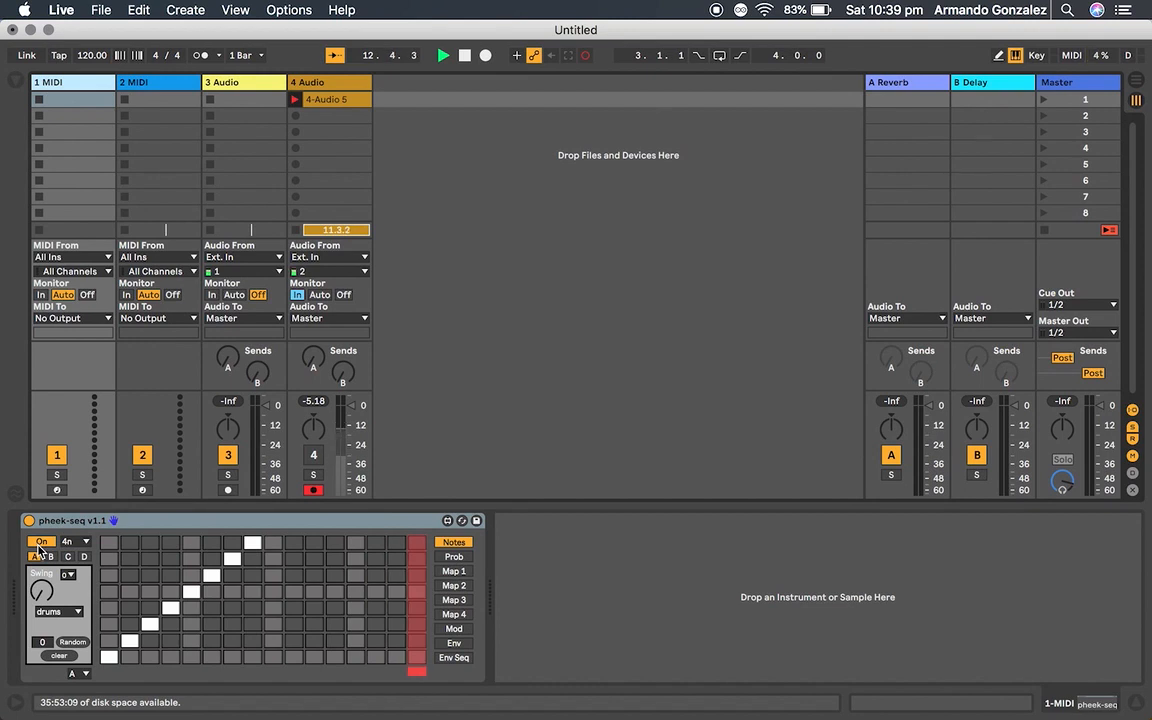
Step: Turn the pheek-seq sequencer off and back on
left_click(40, 542)
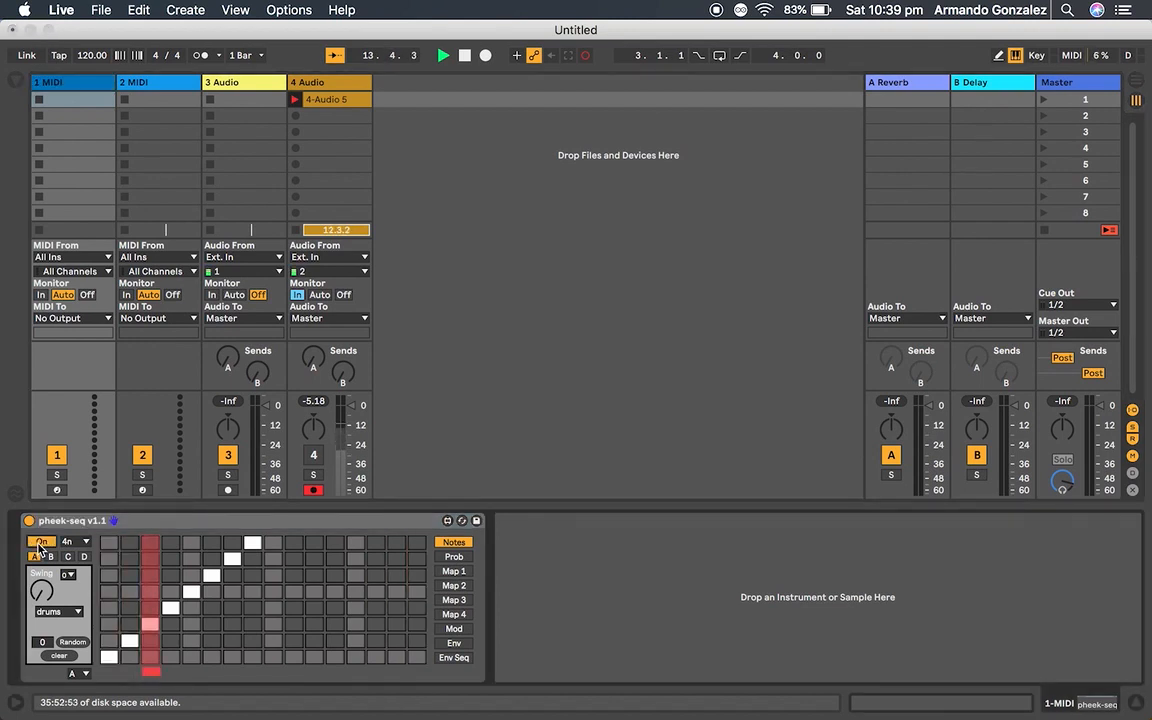
left_click(40, 542)
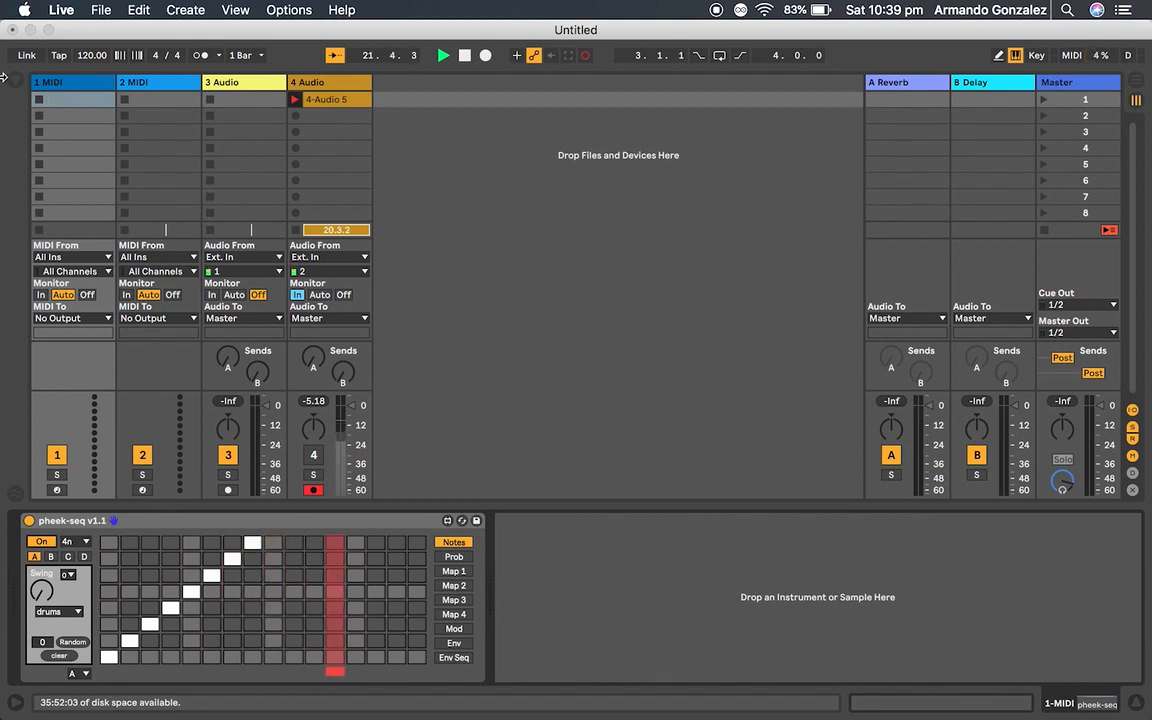
Step: Load 606 Excalibur Kit.adg from the Drums category after pheek-seq on the first MIDI track and bring the sequencer back into view
left_click(14, 80)
mouse_move(235, 275)
left_mouse_down()
mouse_move(587, 553)
mouse_move(590, 597)
left_mouse_up()
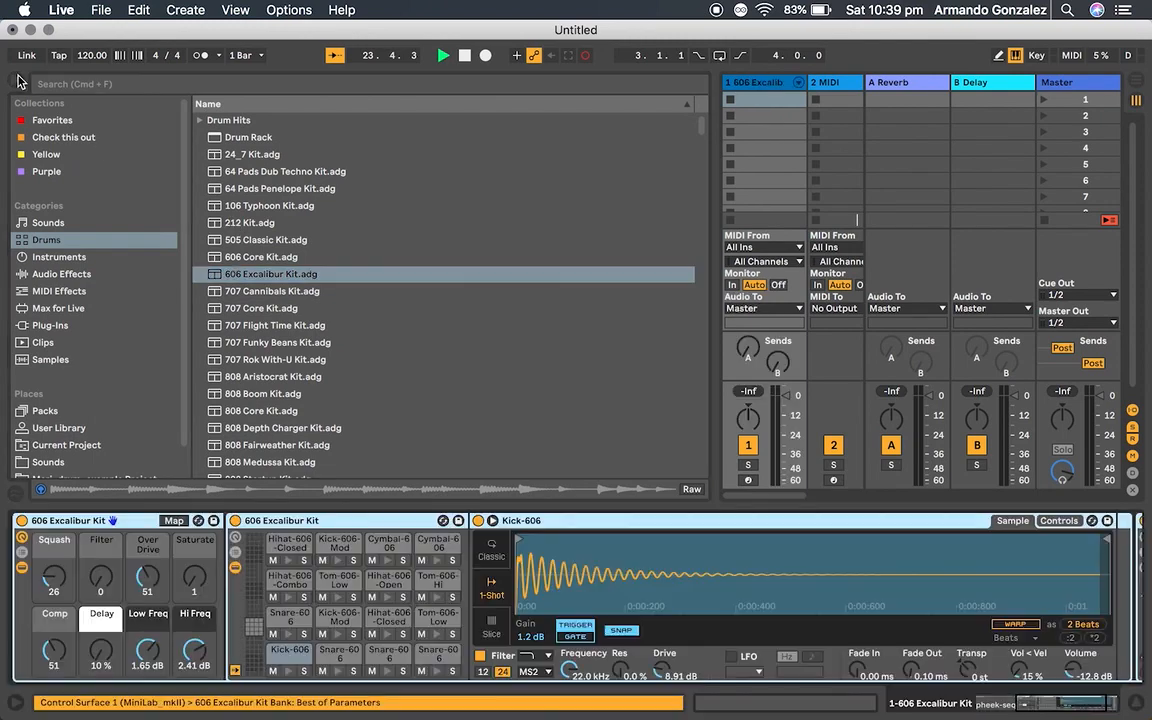
left_click(15, 80)
scroll(491, 594, "left", 5)
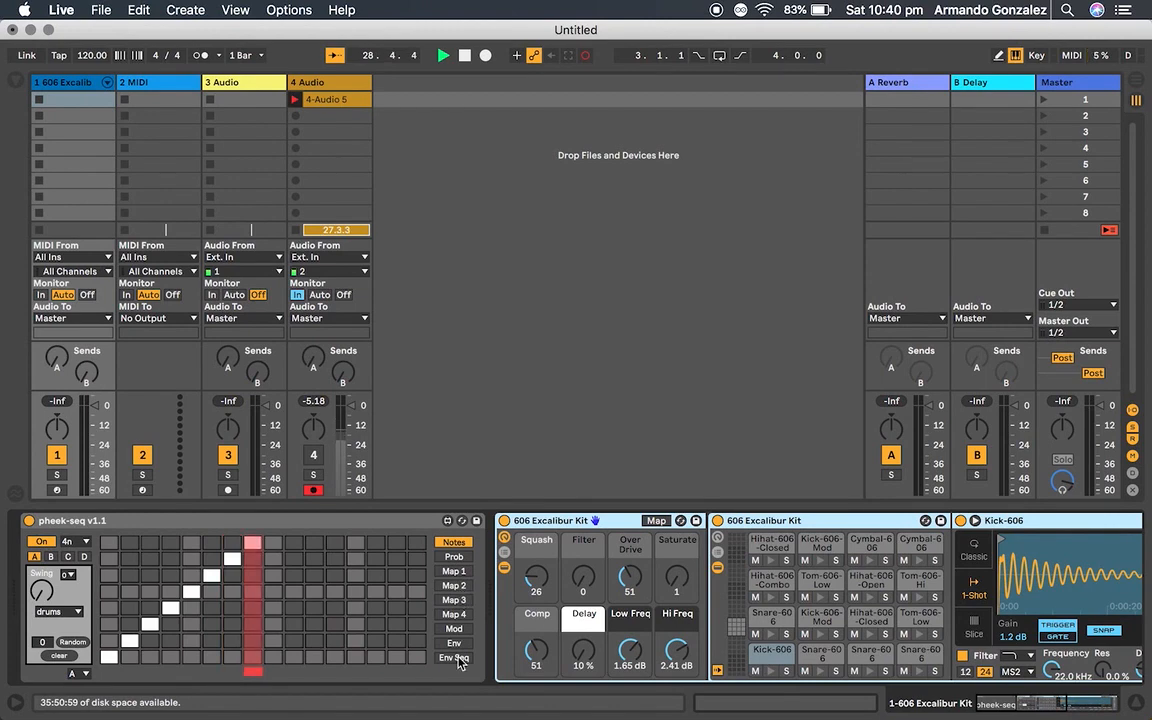
Step: Set the probability of all sequencer steps to maximum and return to the note grid
left_click(459, 558)
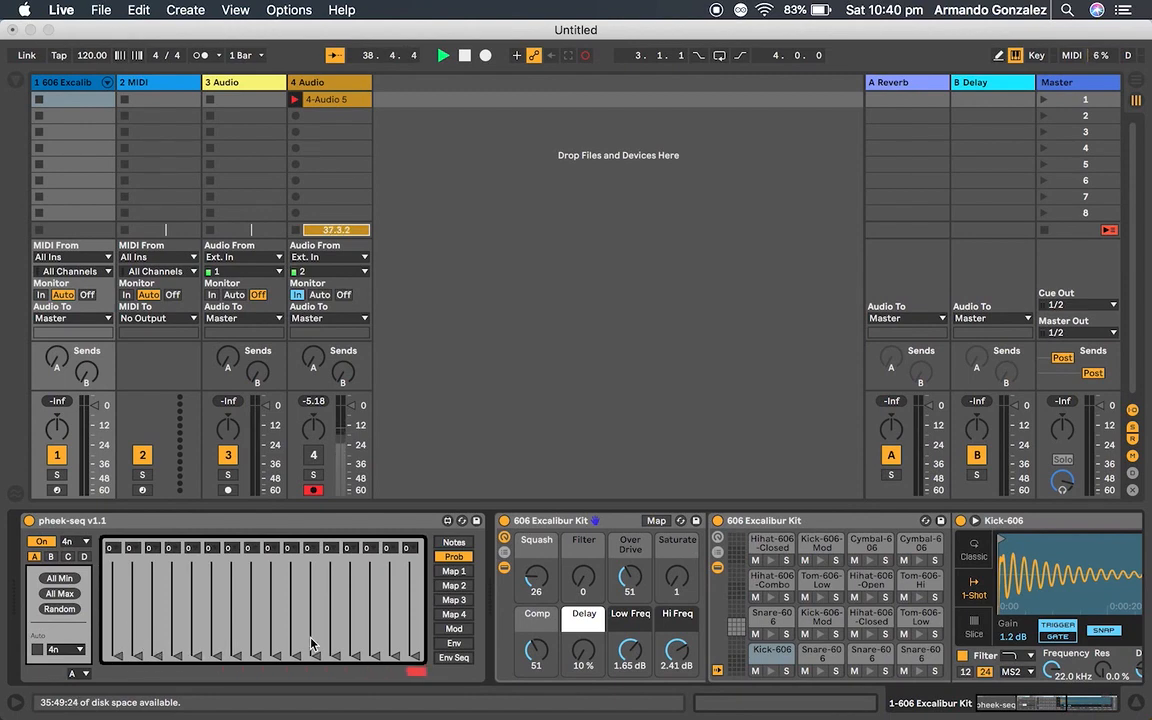
left_click(60, 594)
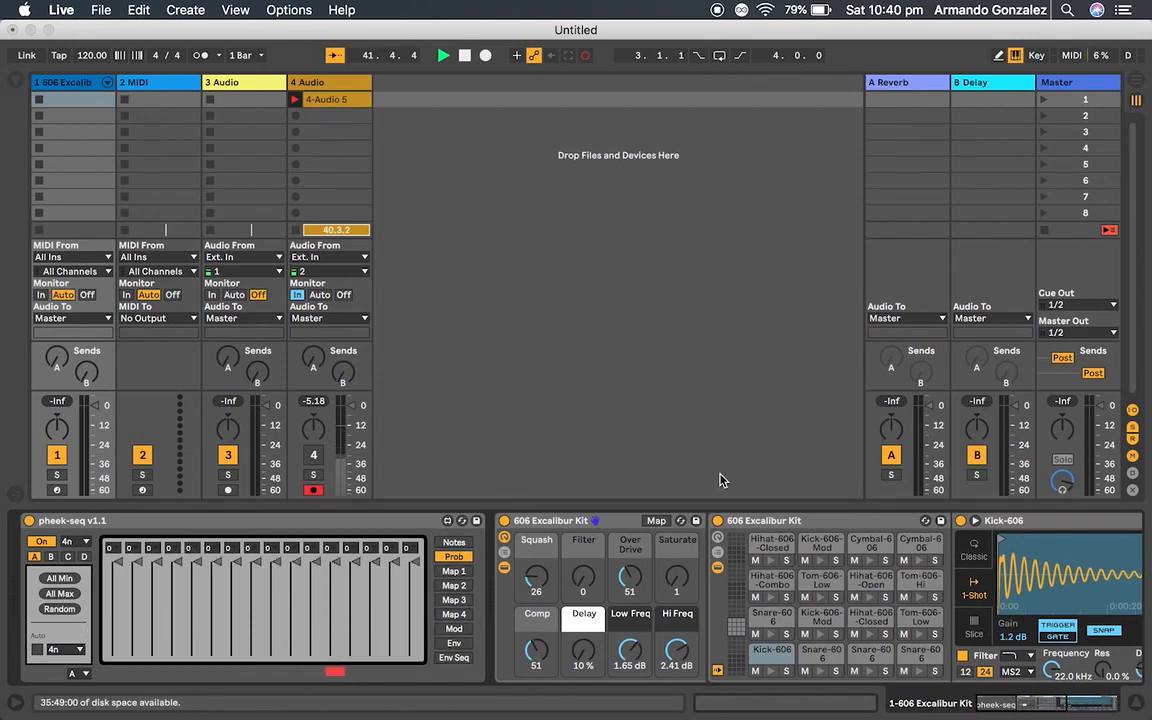
left_click(453, 542)
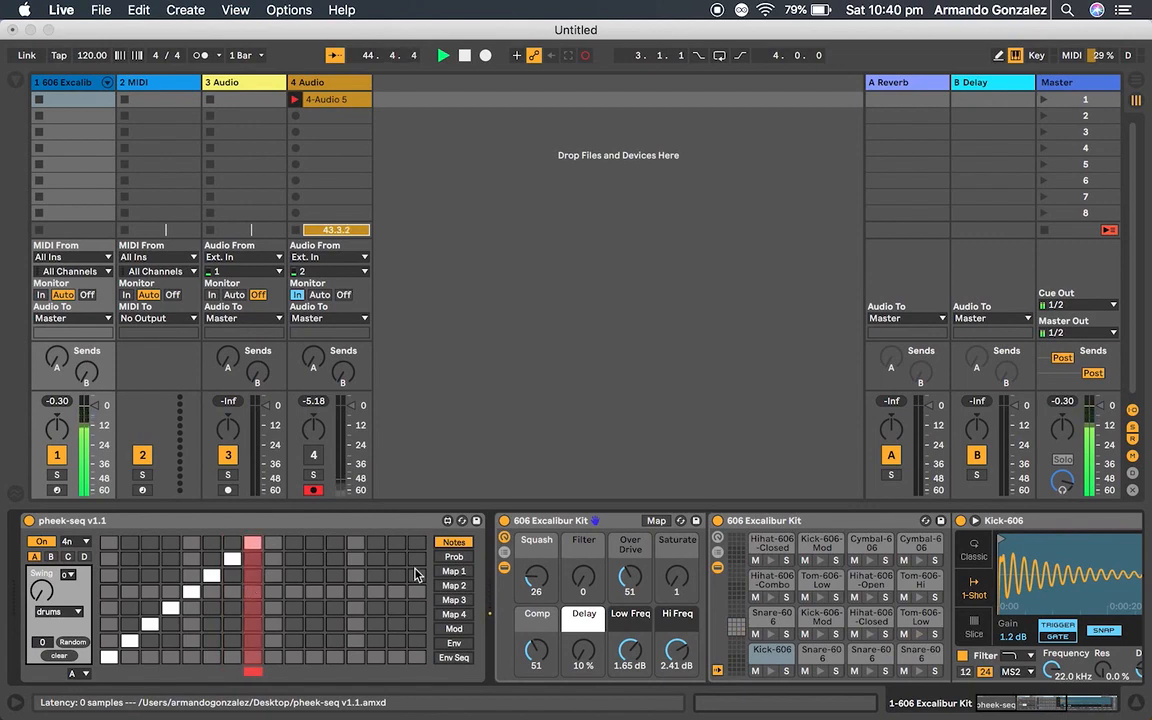
Step: Set the probability of all sequencer steps to minimum and show the note grid again
left_click(454, 557)
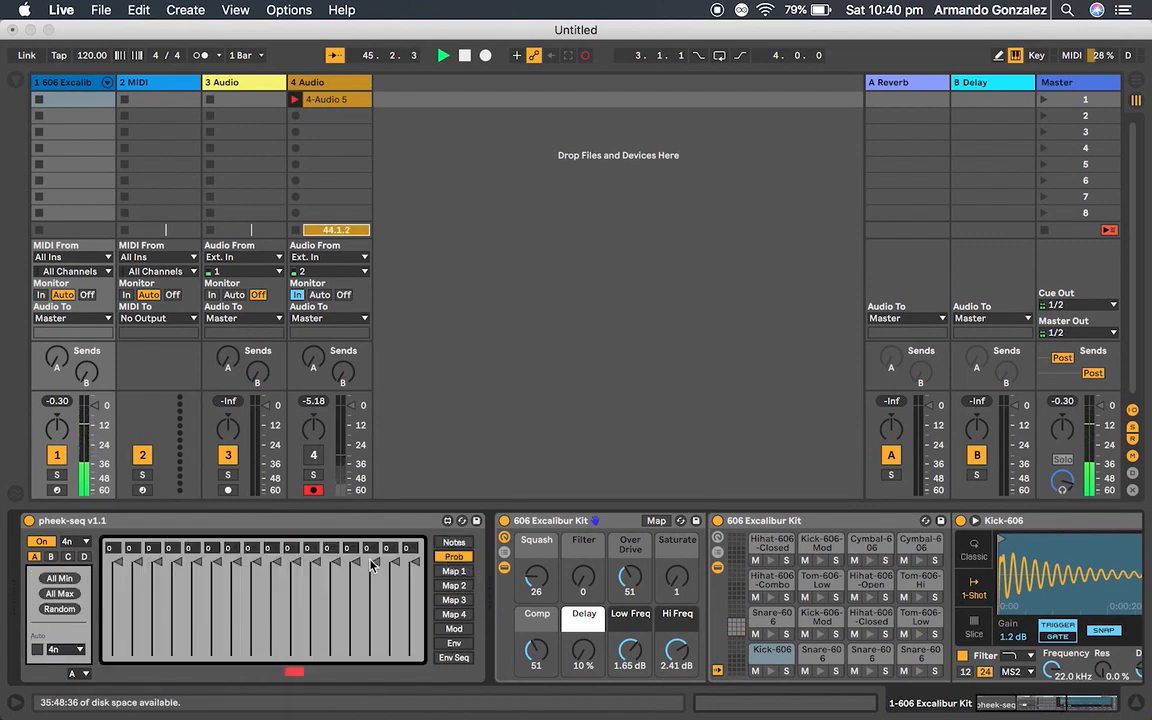
left_click(57, 579)
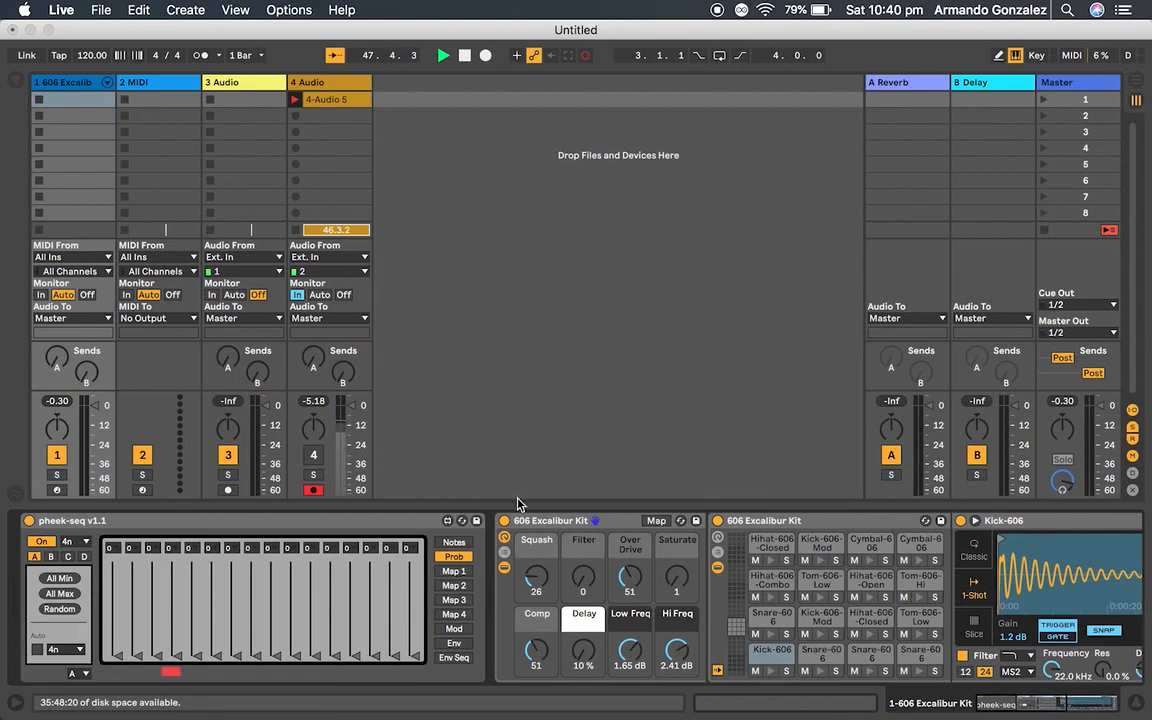
left_click(463, 545)
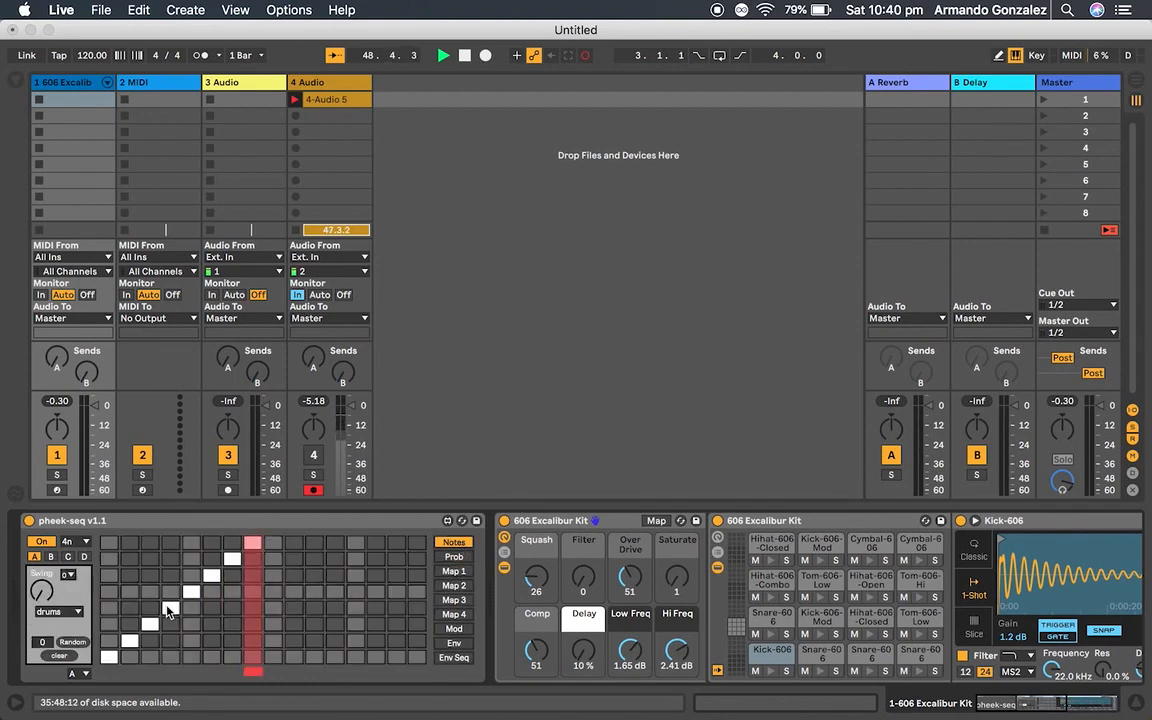
Step: Erase the diagonal notes on steps 2 to 8, set all step probabilities to maximum, and return to the note grid
left_click_drag(130, 641, 252, 544)
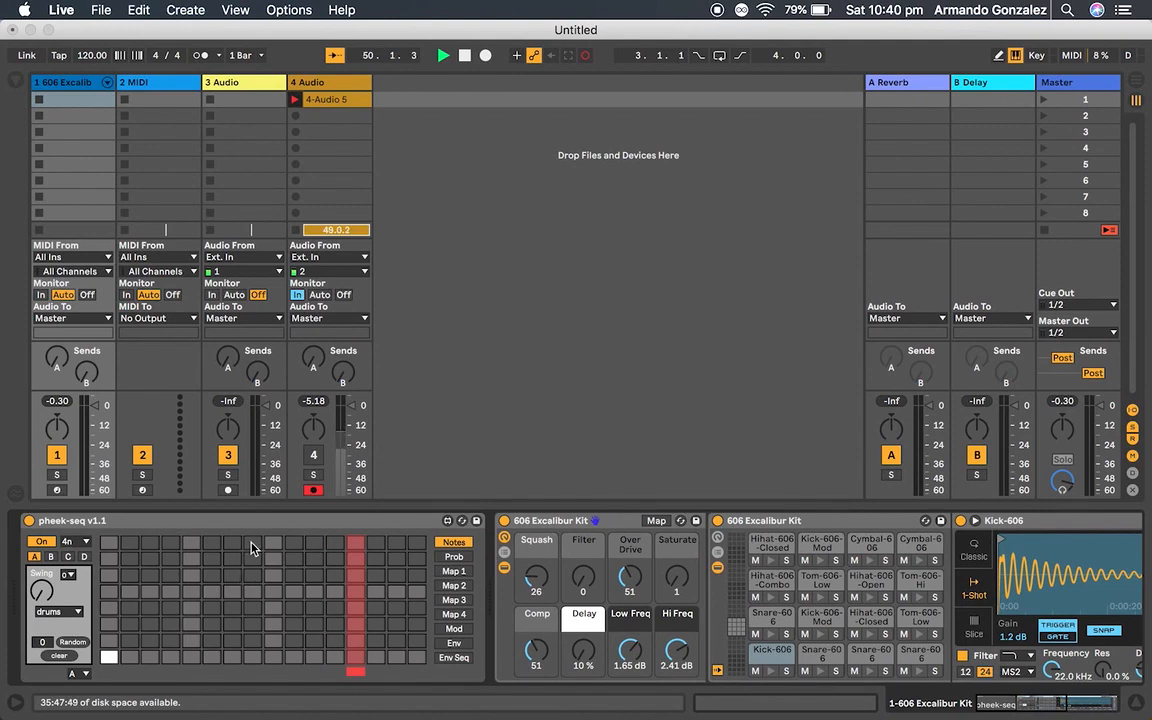
left_click(454, 556)
left_click(62, 594)
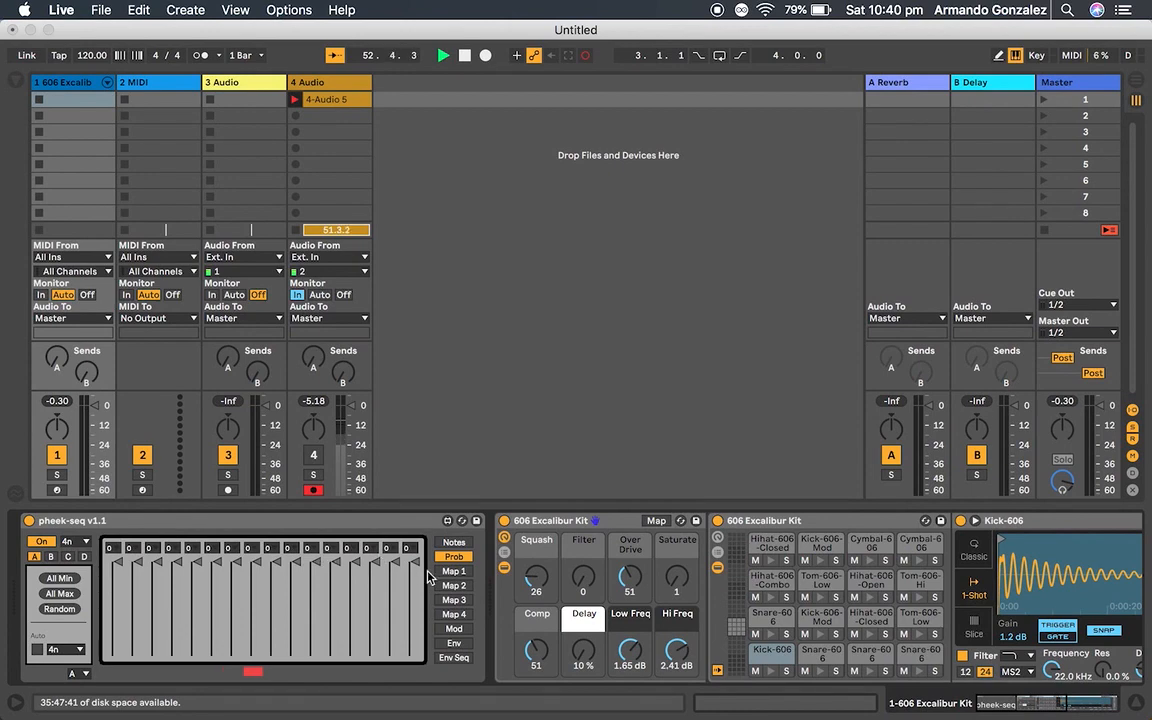
left_click(454, 542)
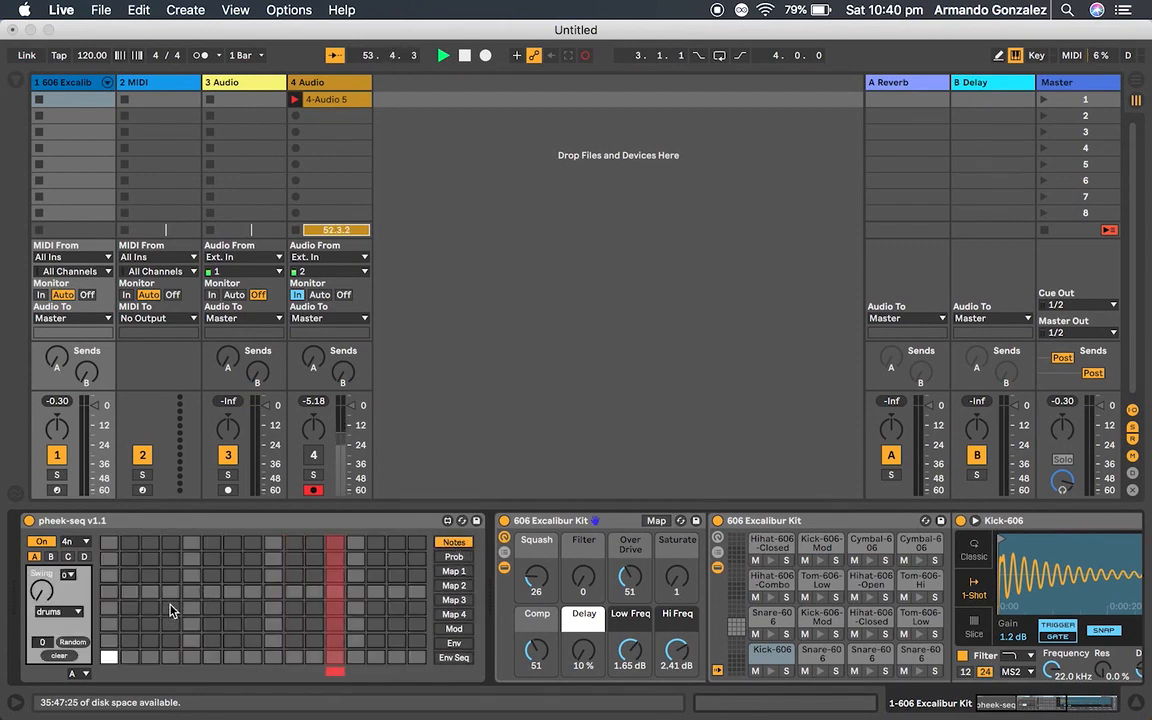
Step: Set the sequencer's step rate to 16n and add a note on step 3 in the second row from the top
left_click(79, 541)
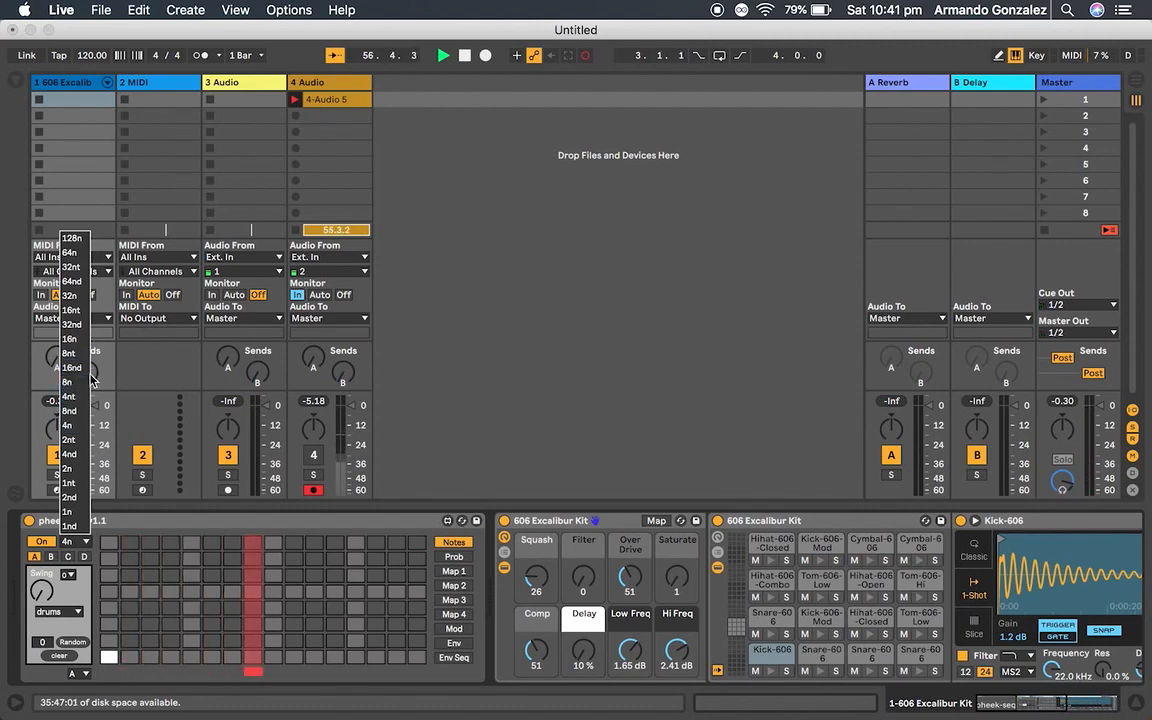
left_click(70, 339)
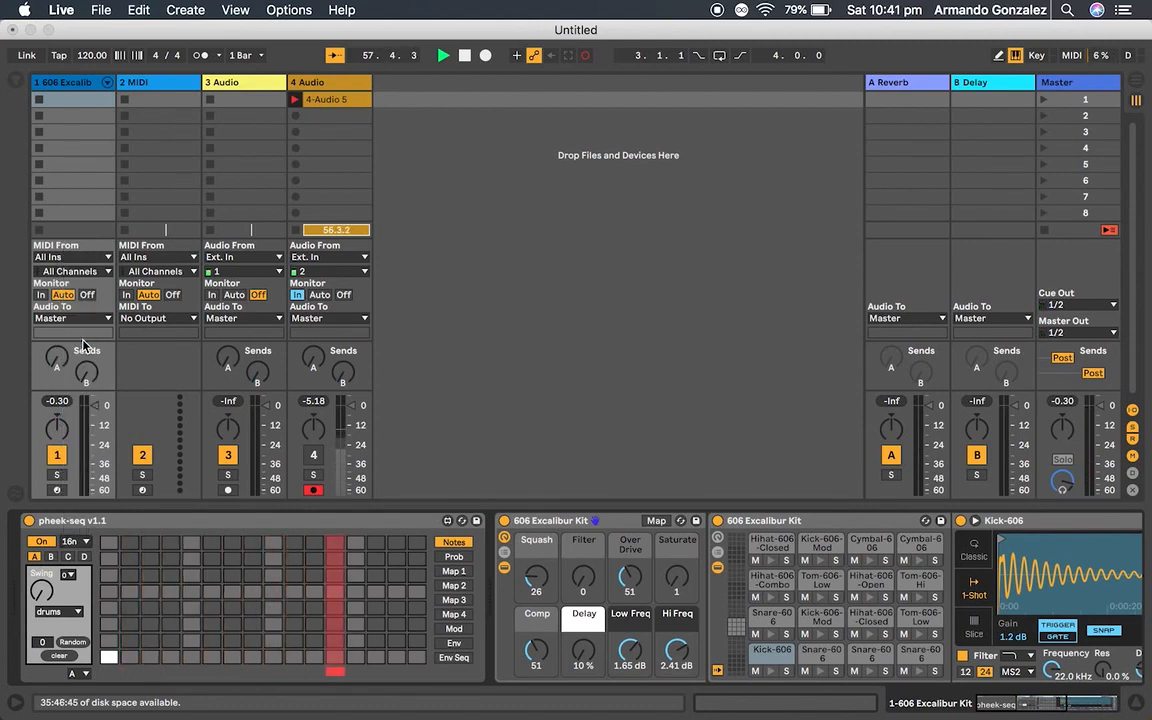
left_click(150, 592)
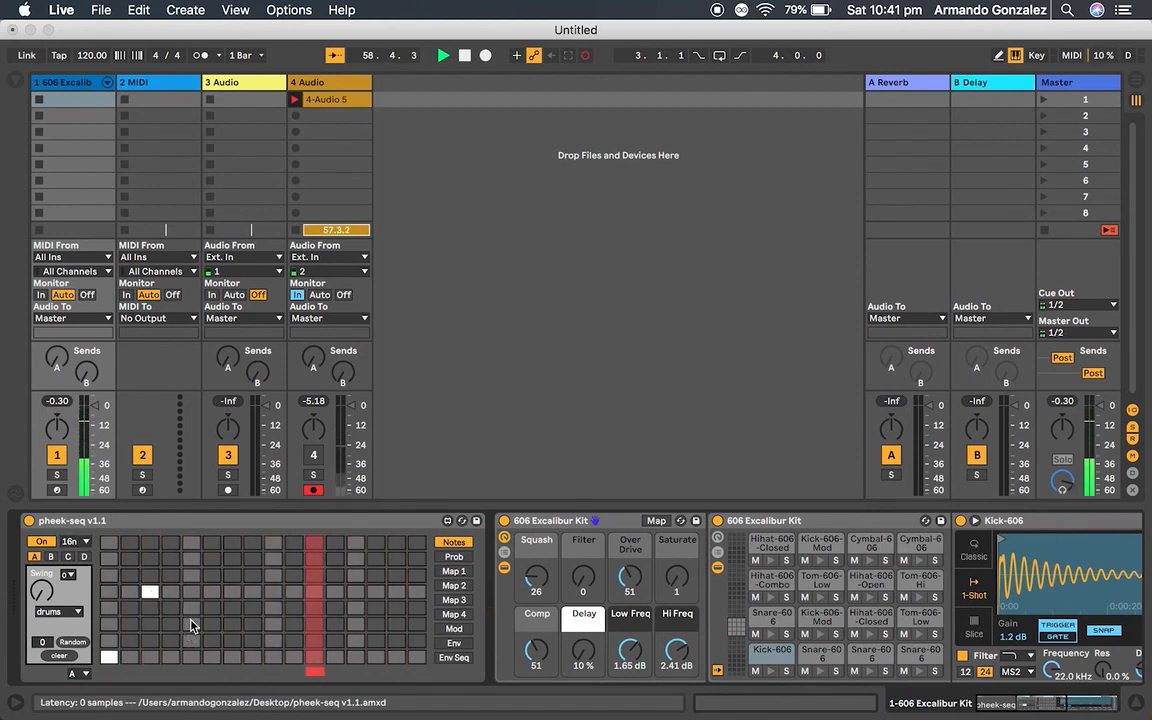
left_click(150, 591)
left_click(151, 558)
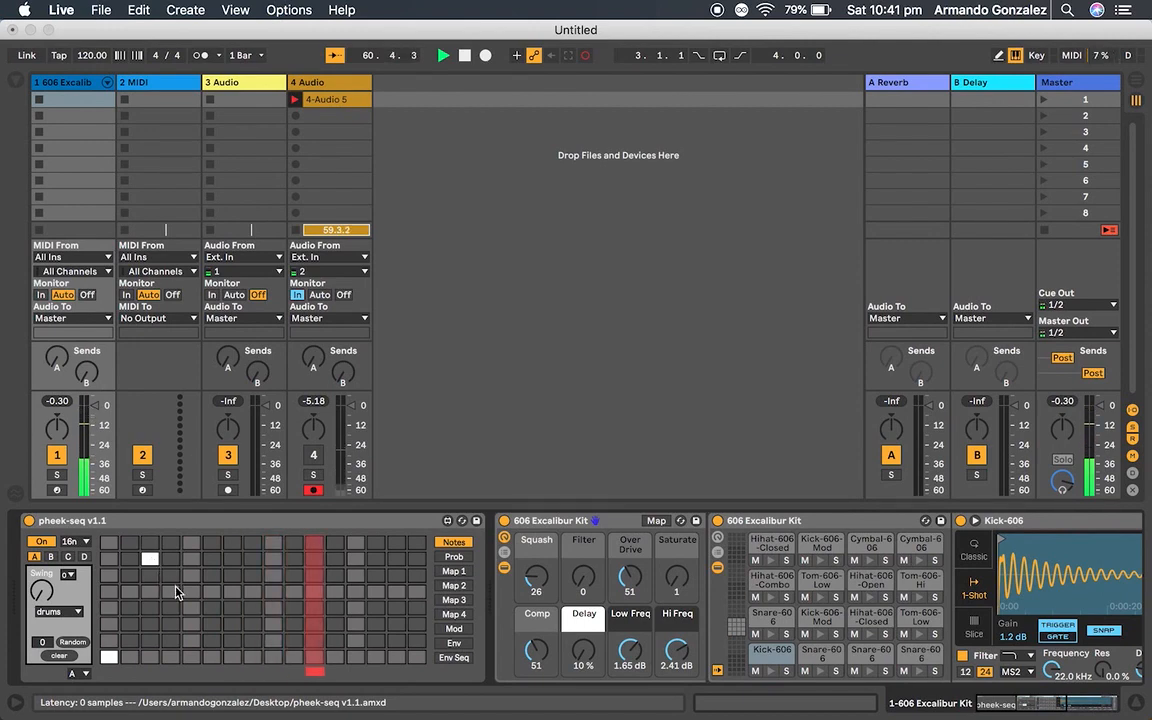
Step: Add notes on steps 7, 11 and 15 in the second row, 5 and 13 in the fourth row, and 9 in the bottom row
left_click(191, 592)
left_click(229, 561)
left_click(273, 657)
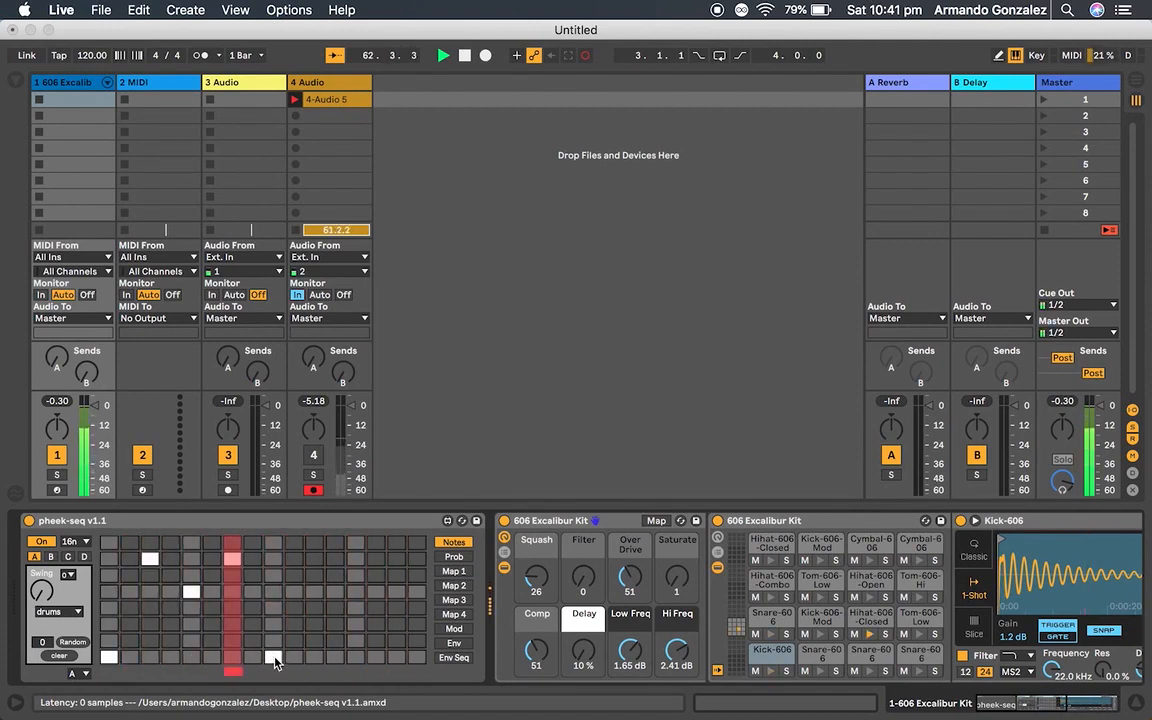
left_click(314, 558)
left_click(355, 592)
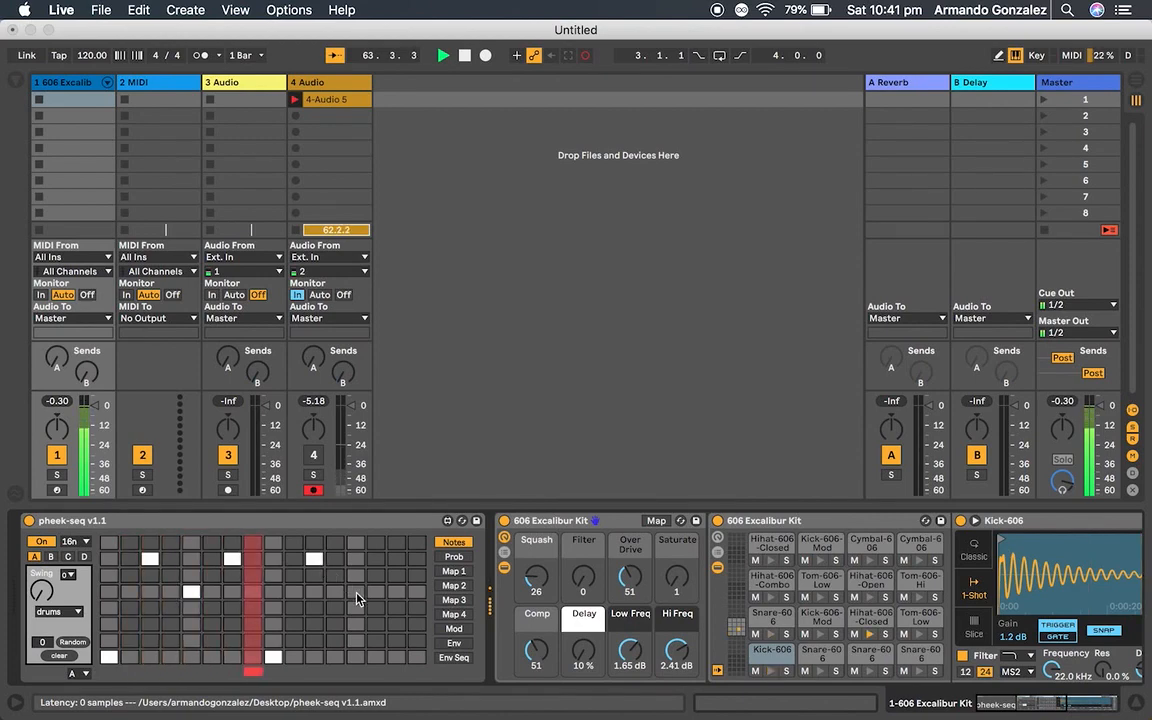
left_click(396, 559)
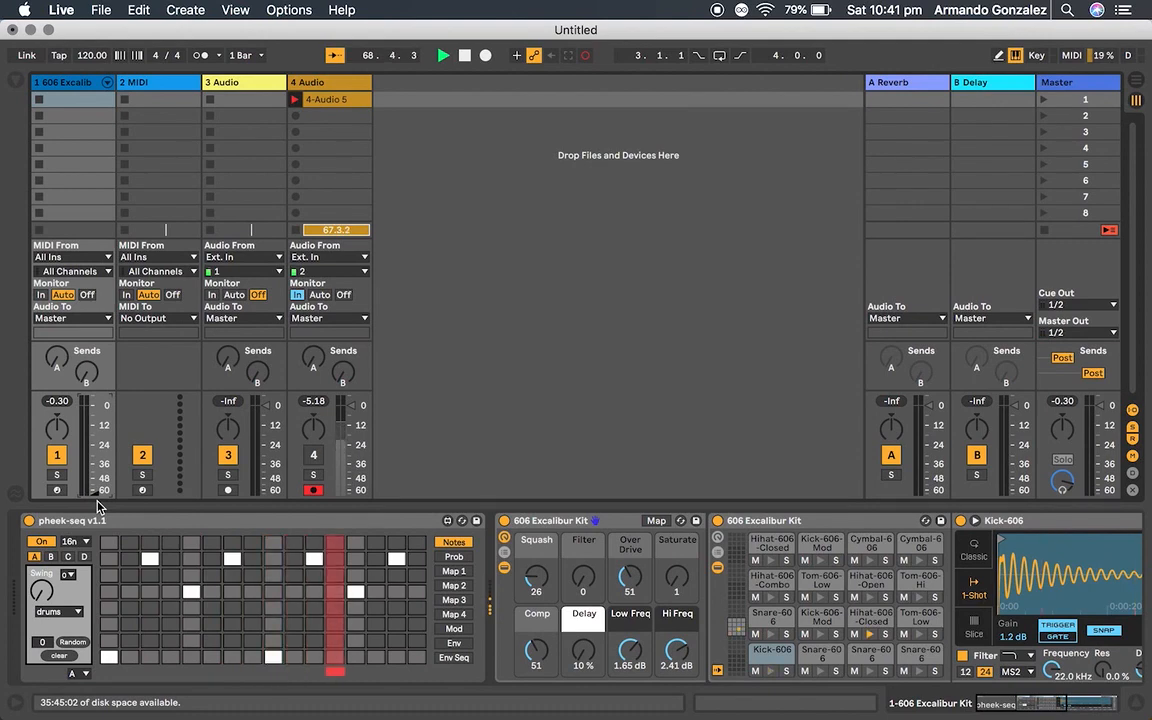
Step: Set all step probabilities to minimum, raise the drum track's volume to 0 dB, and return to the note grid
left_click(454, 557)
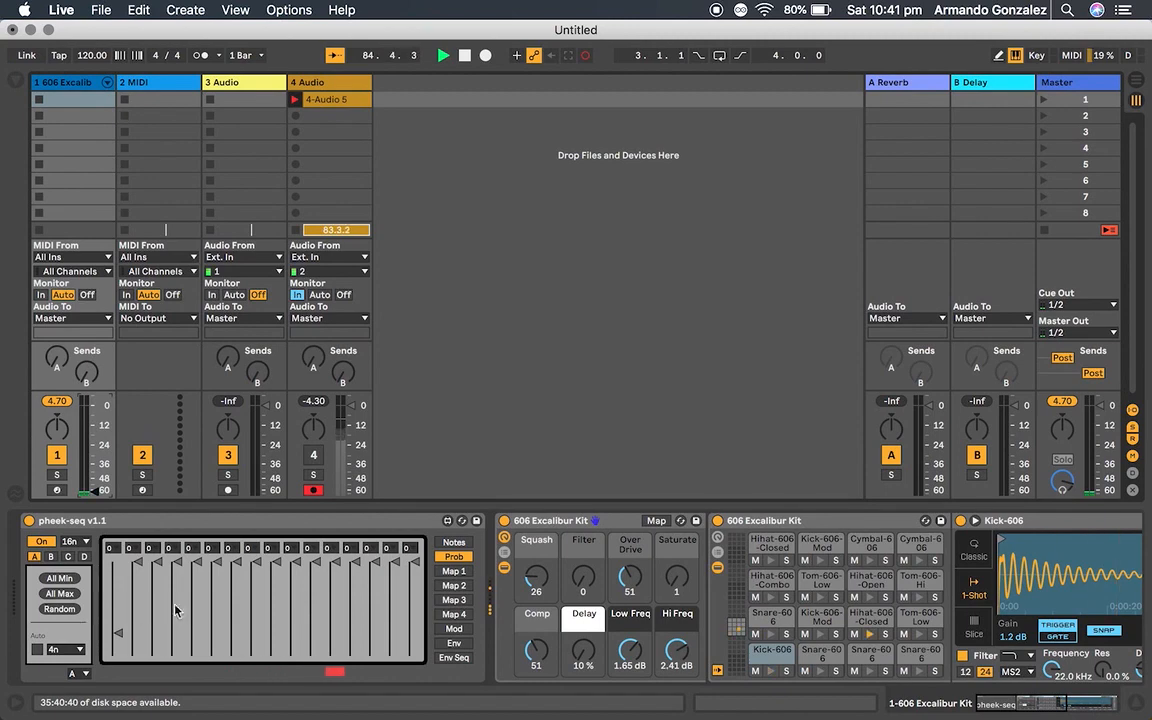
left_click(66, 580)
left_click_drag(97, 491, 97, 405)
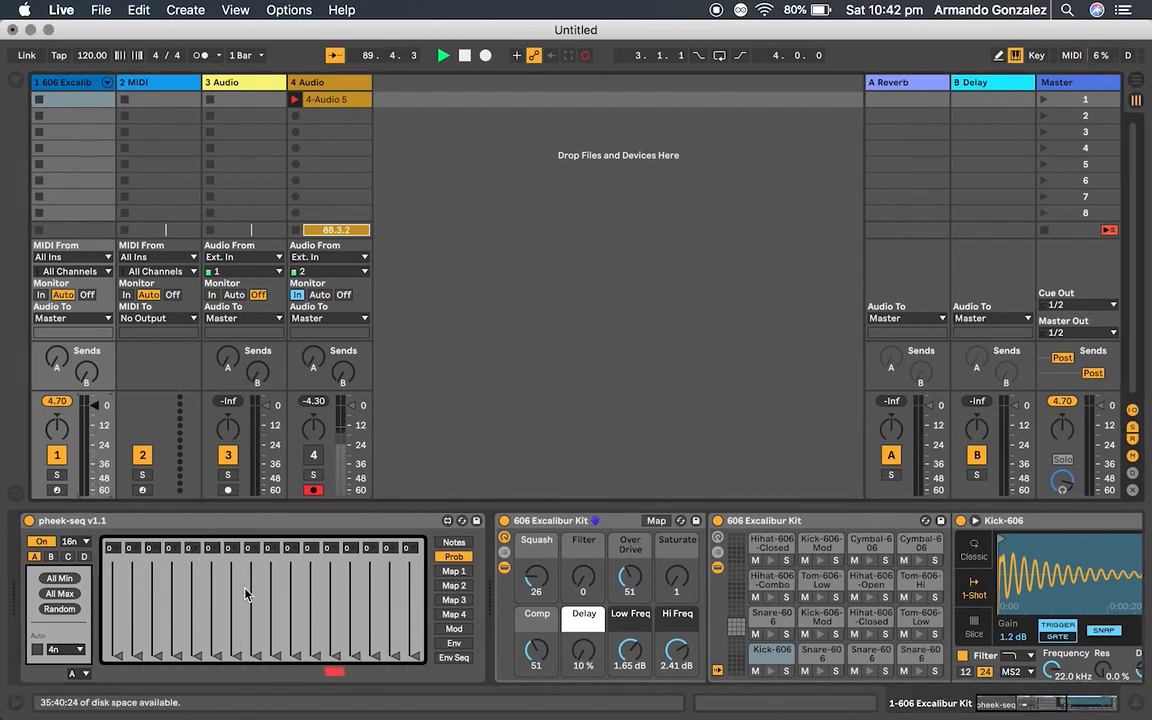
left_click(455, 543)
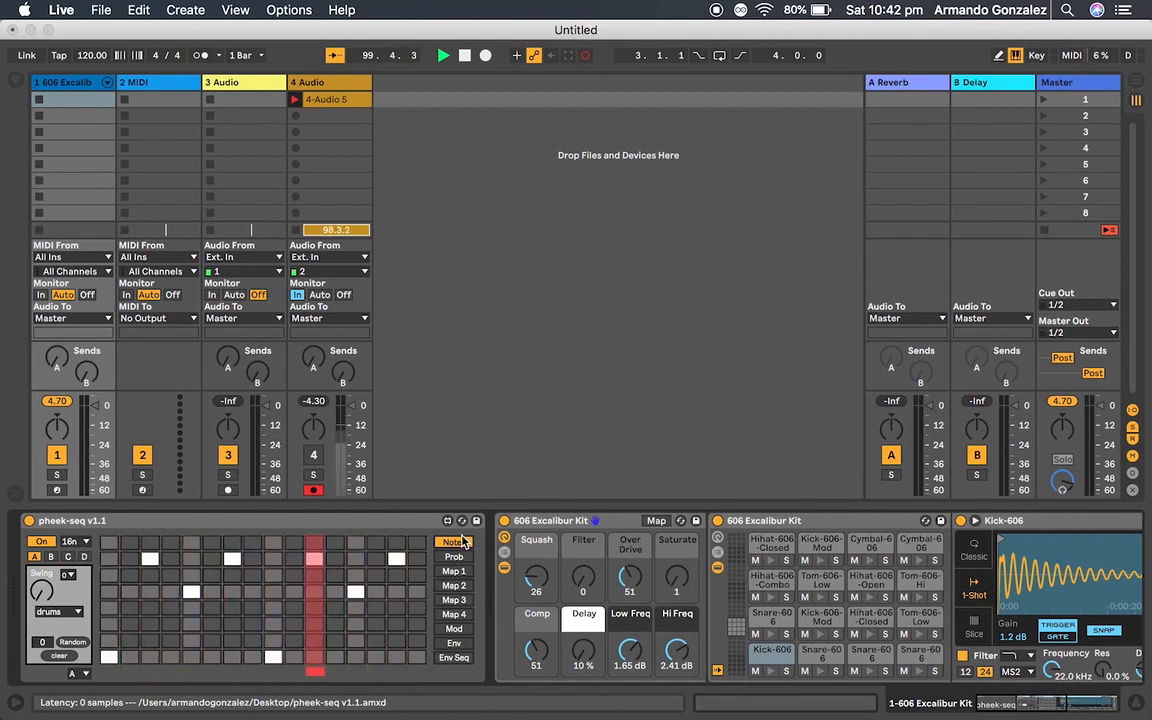
Step: Switch the sequencer from pattern A to pattern B
left_click(51, 557)
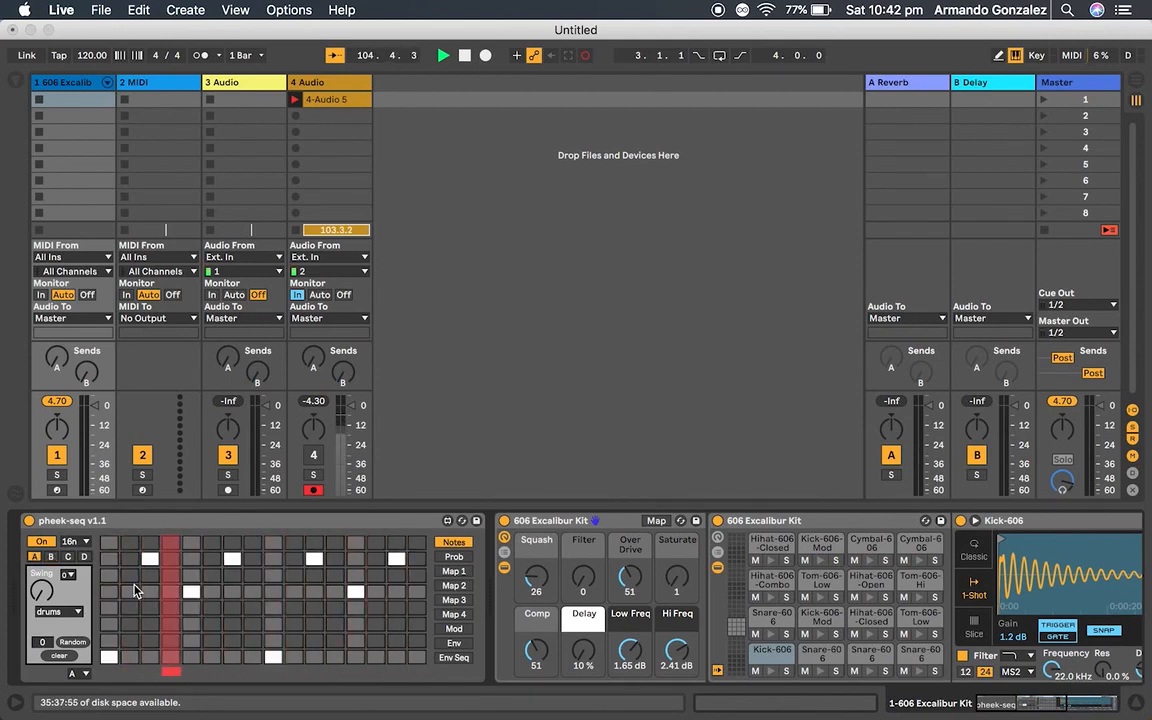
left_click(83, 677)
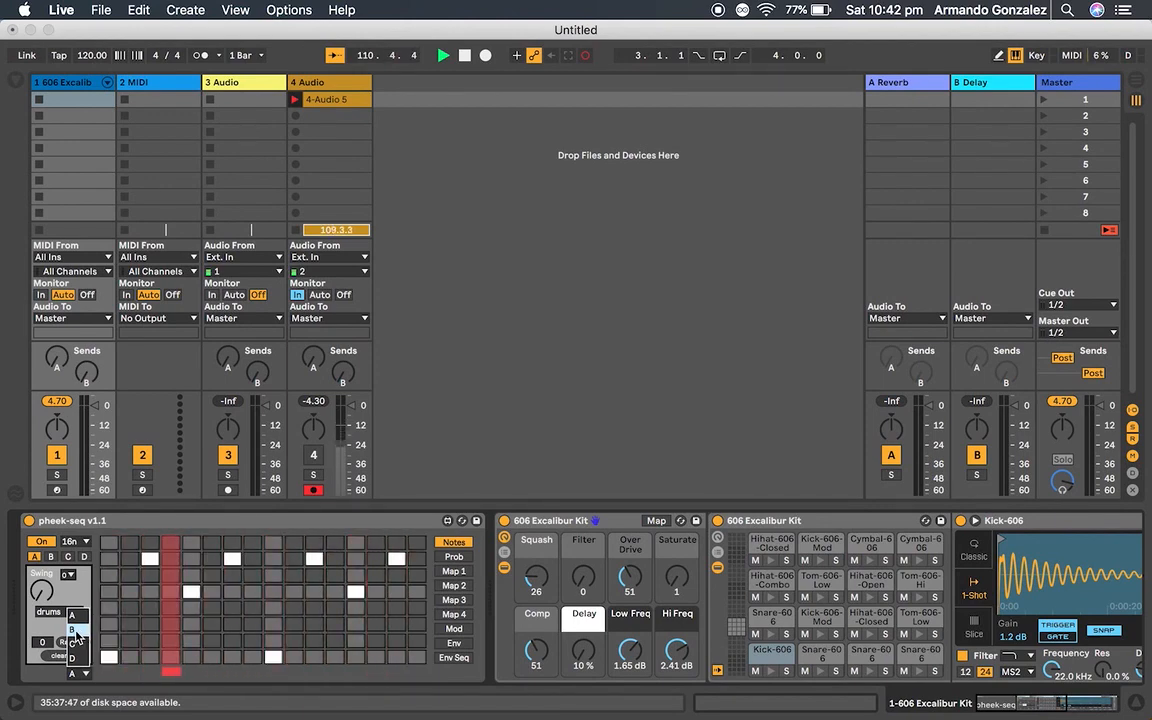
left_click(74, 629)
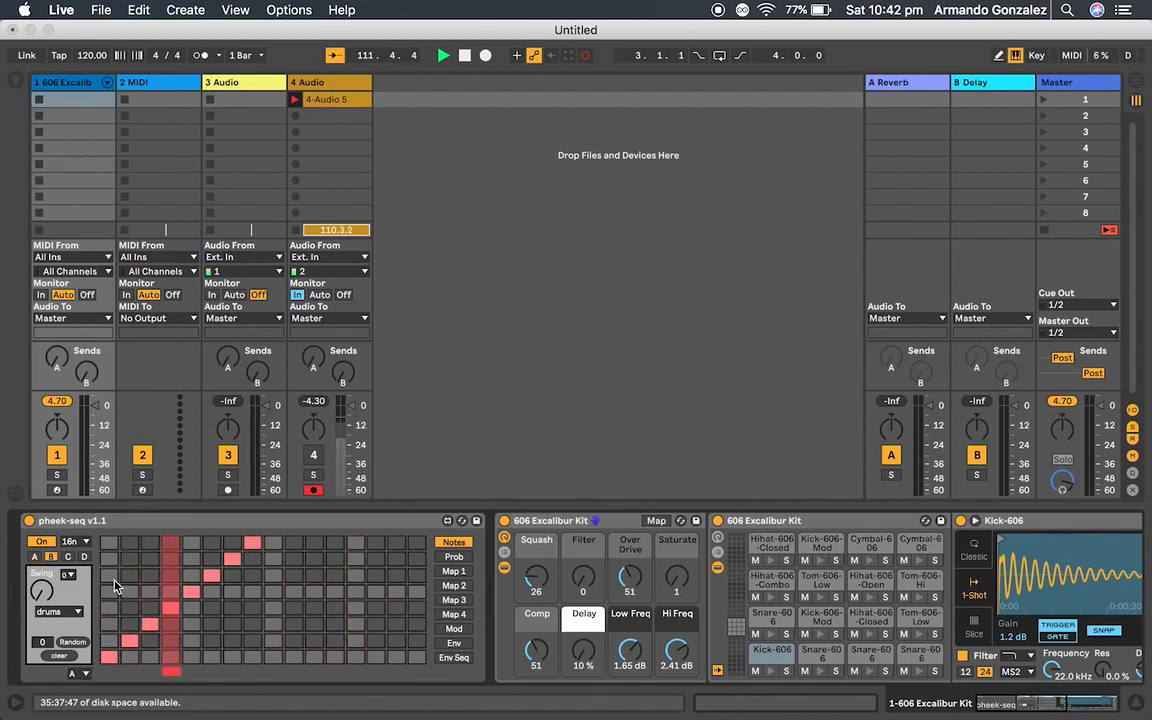
left_click(51, 557)
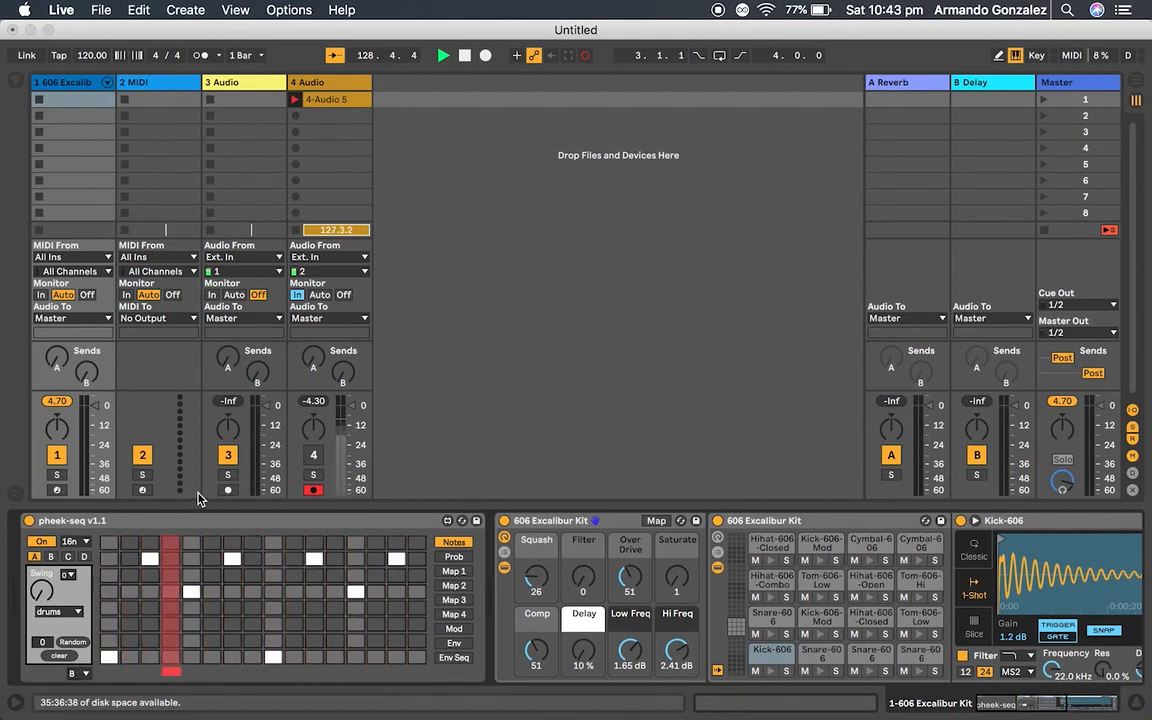
Step: Set all step probabilities to maximum and switch the note grid back to pattern A
left_click(455, 558)
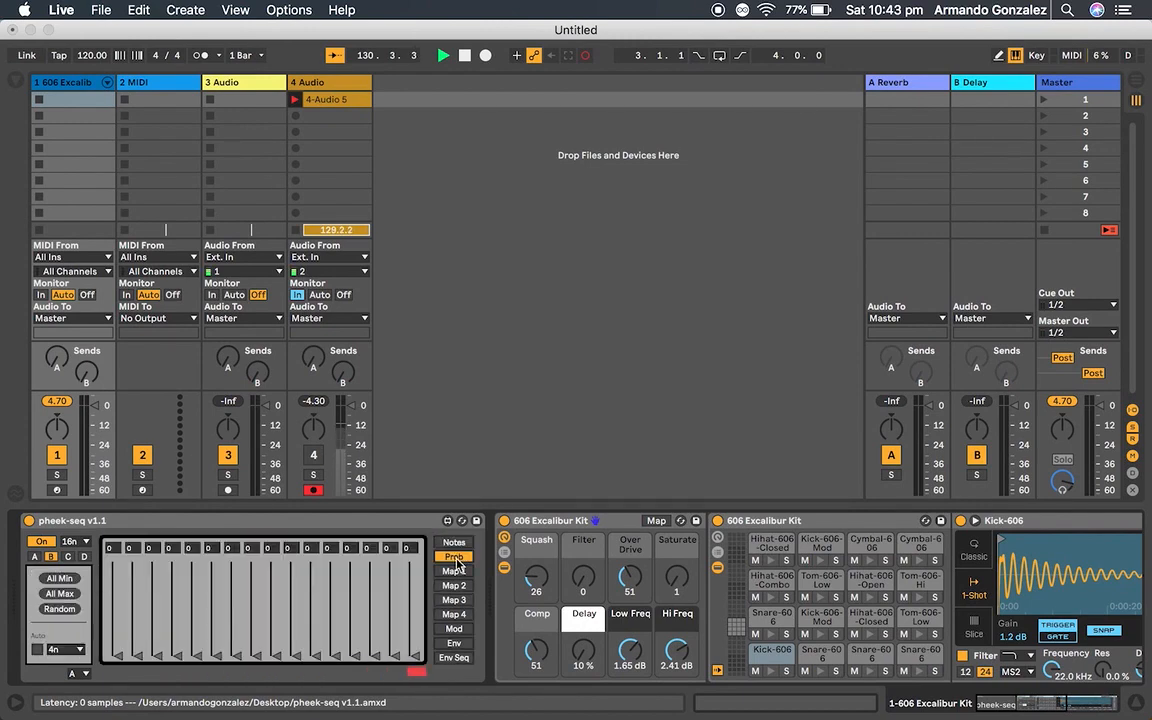
left_click(60, 594)
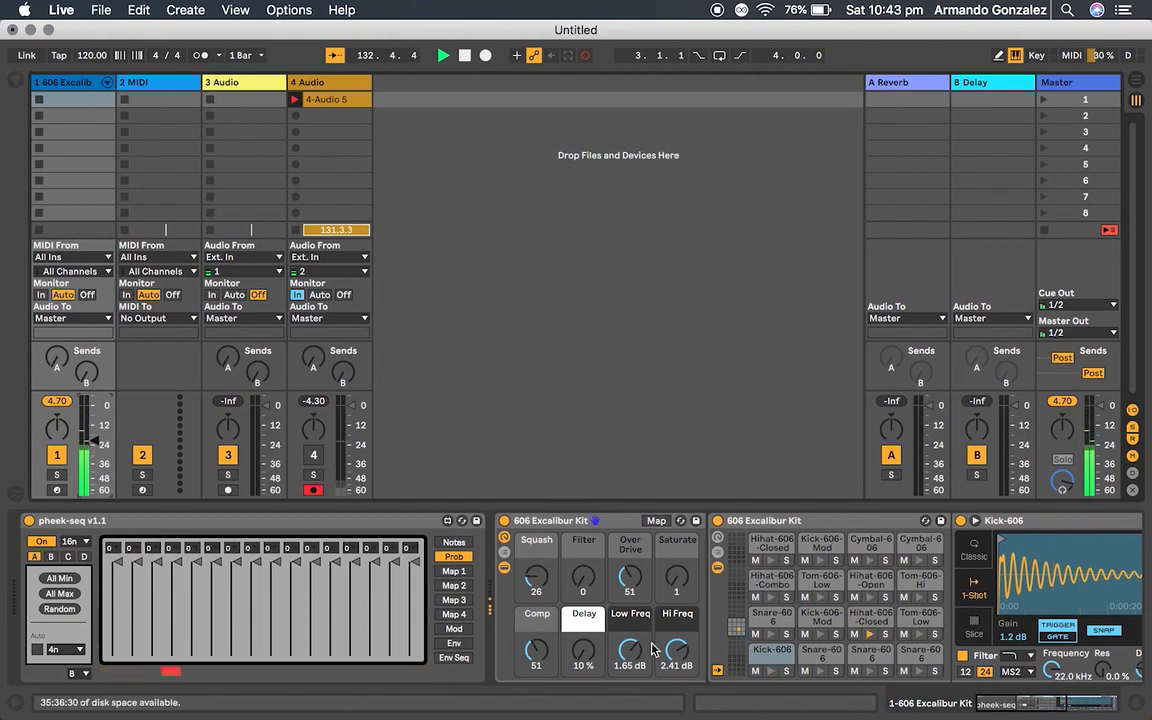
left_click(454, 542)
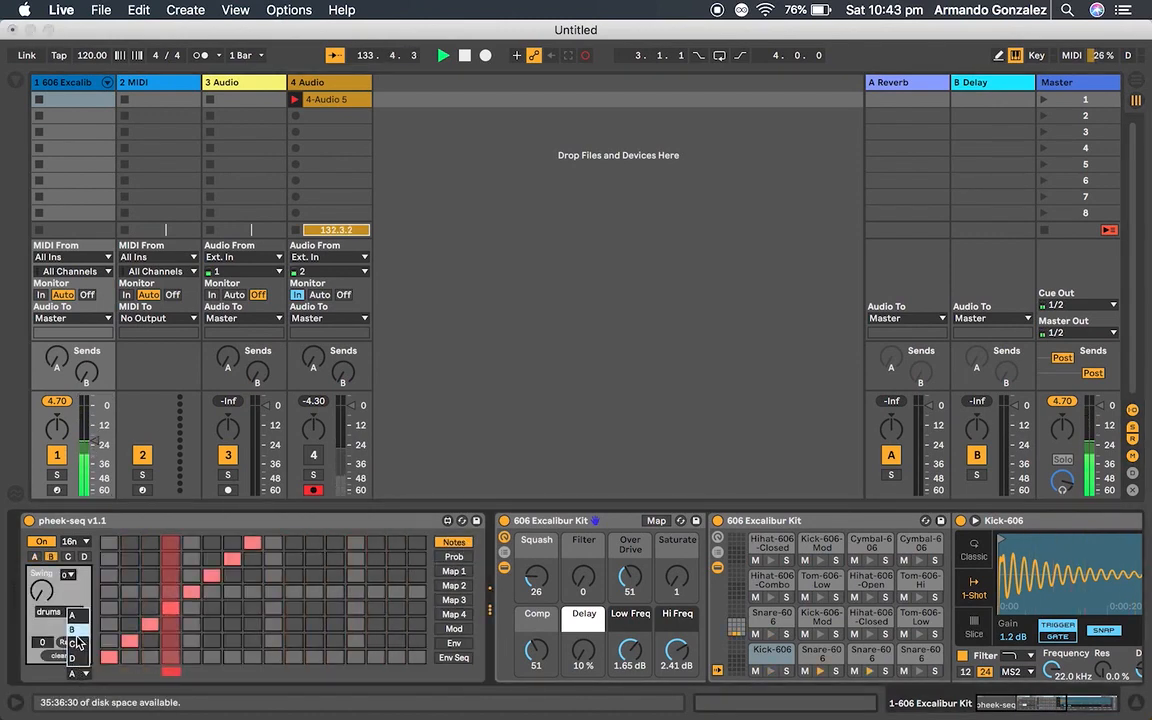
left_click(76, 674)
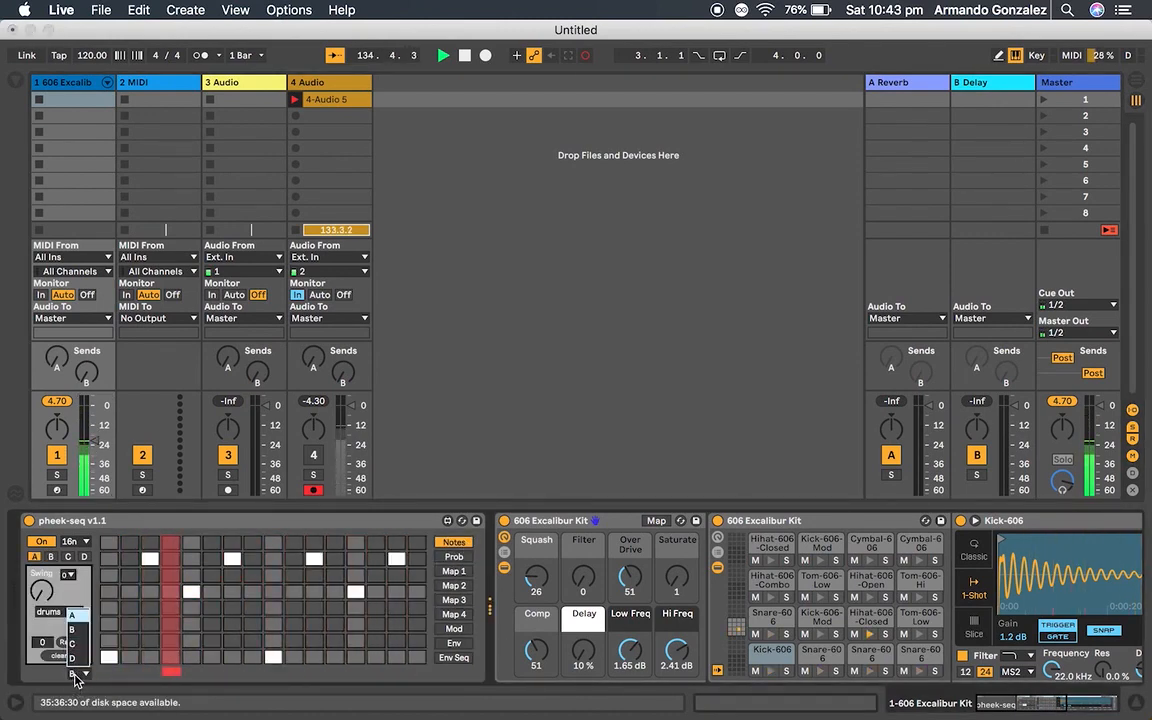
left_click(71, 615)
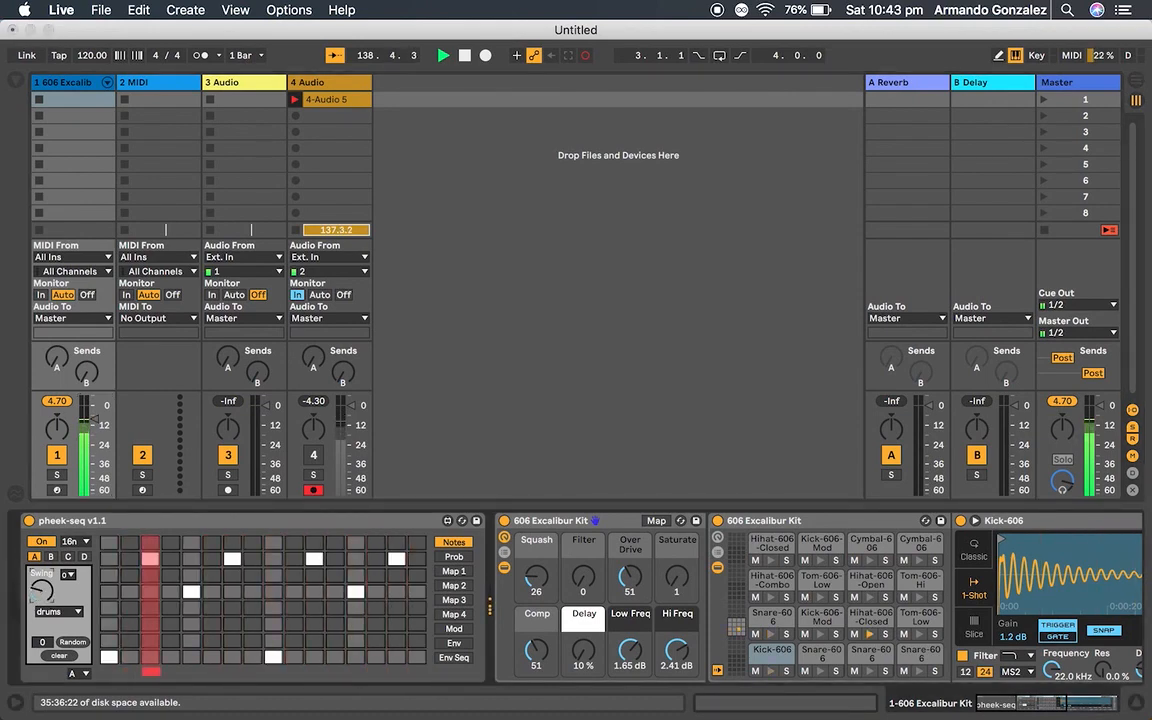
Step: Add notes on steps 2 and 10 in the second row of pattern A and reduce the swing amount
left_click(131, 561)
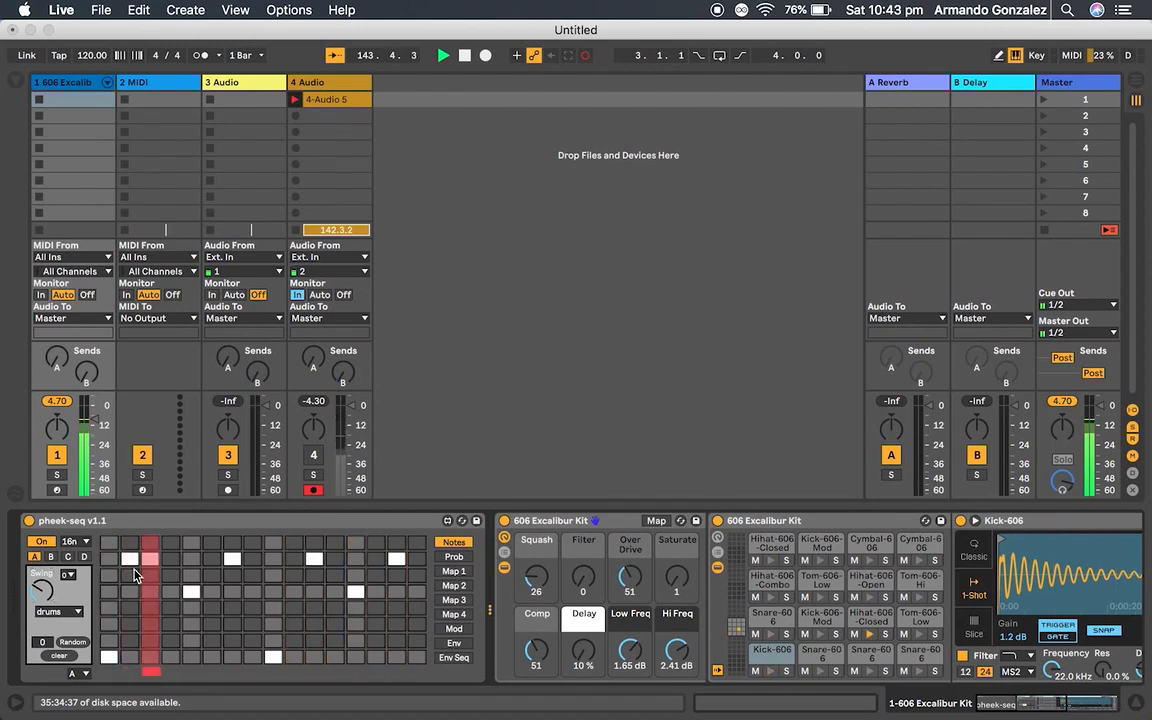
left_click(293, 558)
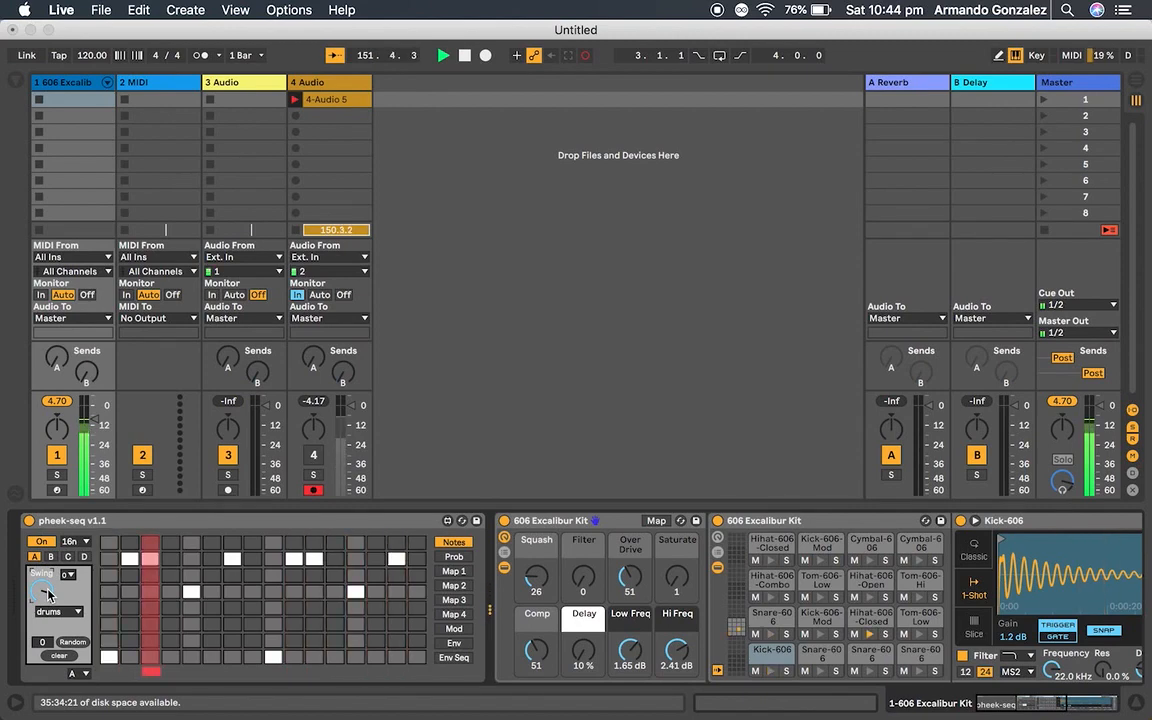
left_click_drag(47, 590, 47, 600)
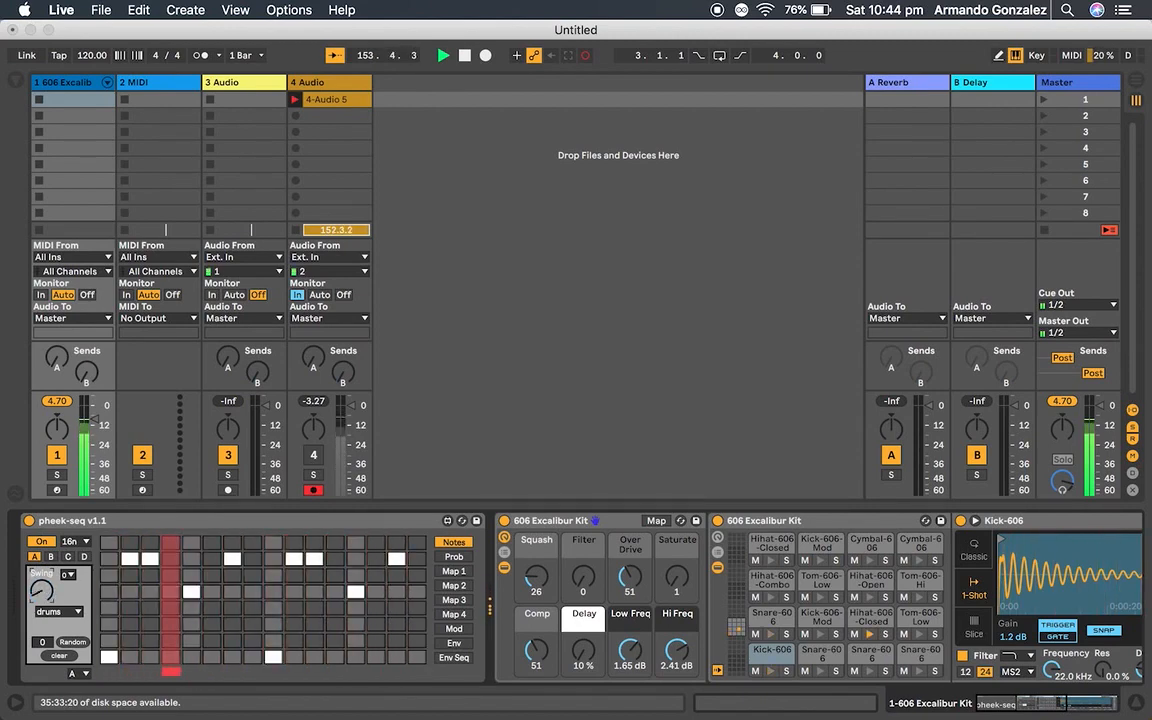
Step: Look over the modulation source options for swing and the modulator settings, and return to the note grid
left_click(70, 578)
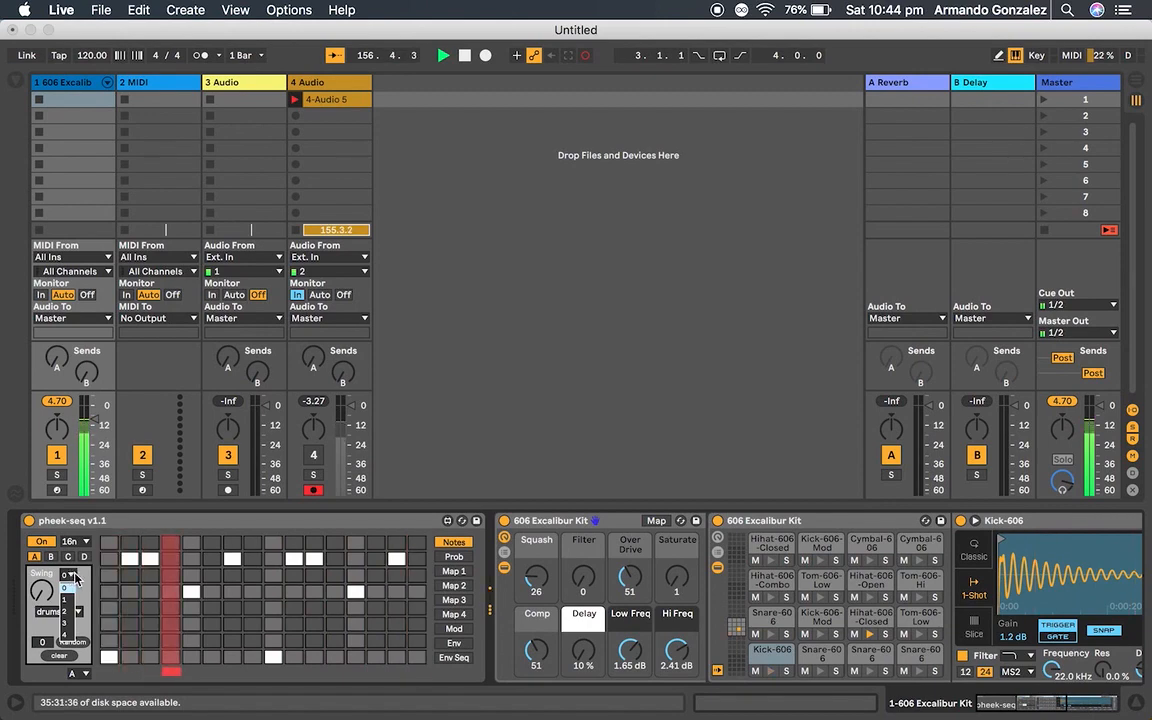
left_click(88, 590)
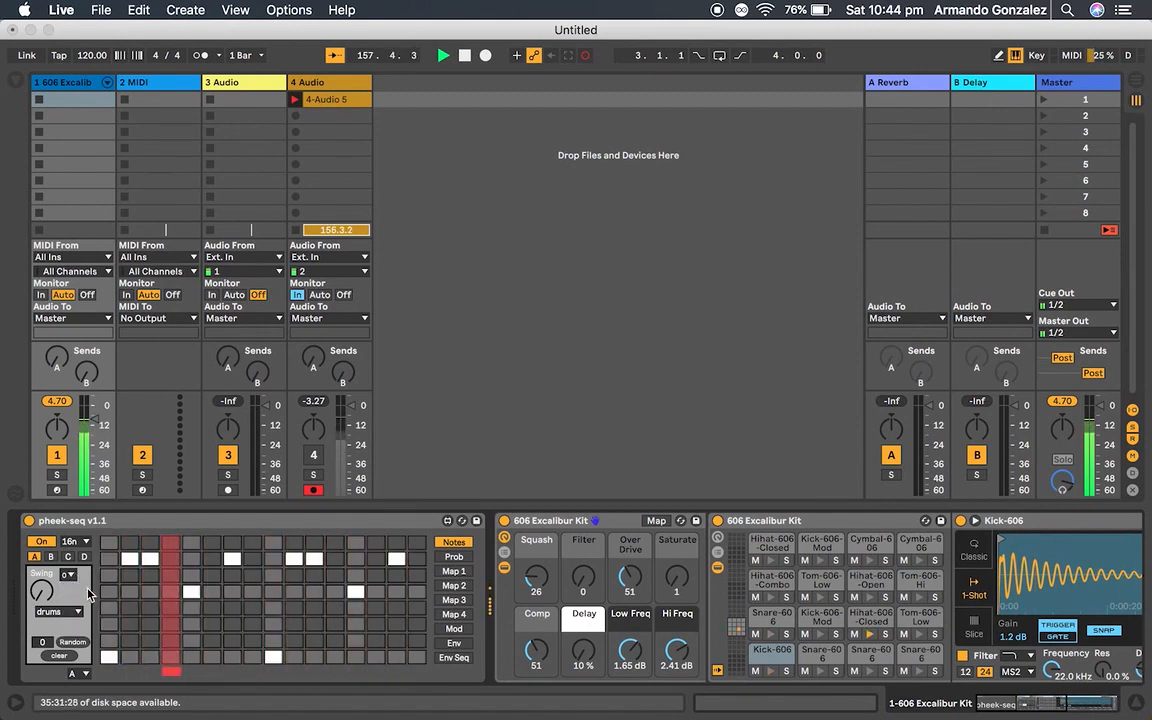
left_click(455, 629)
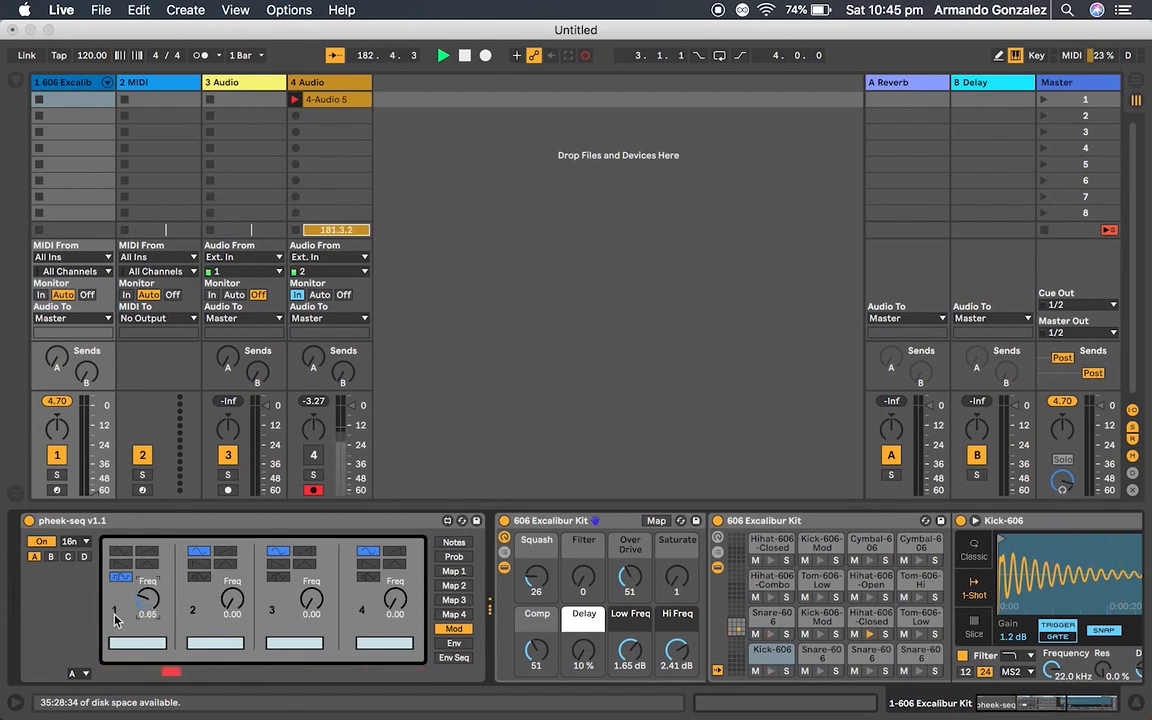
left_click(455, 543)
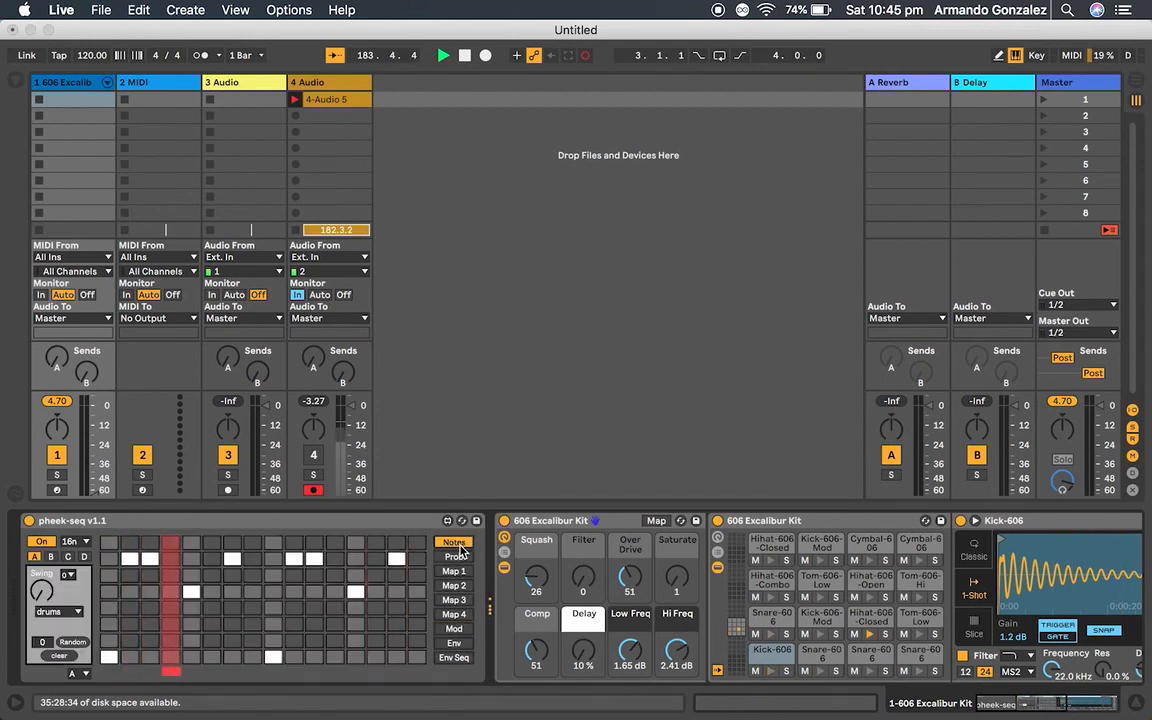
Step: Try modulator 1 on the swing amount, check the modulator settings, and set swing's modulation source back to 0
left_click(68, 576)
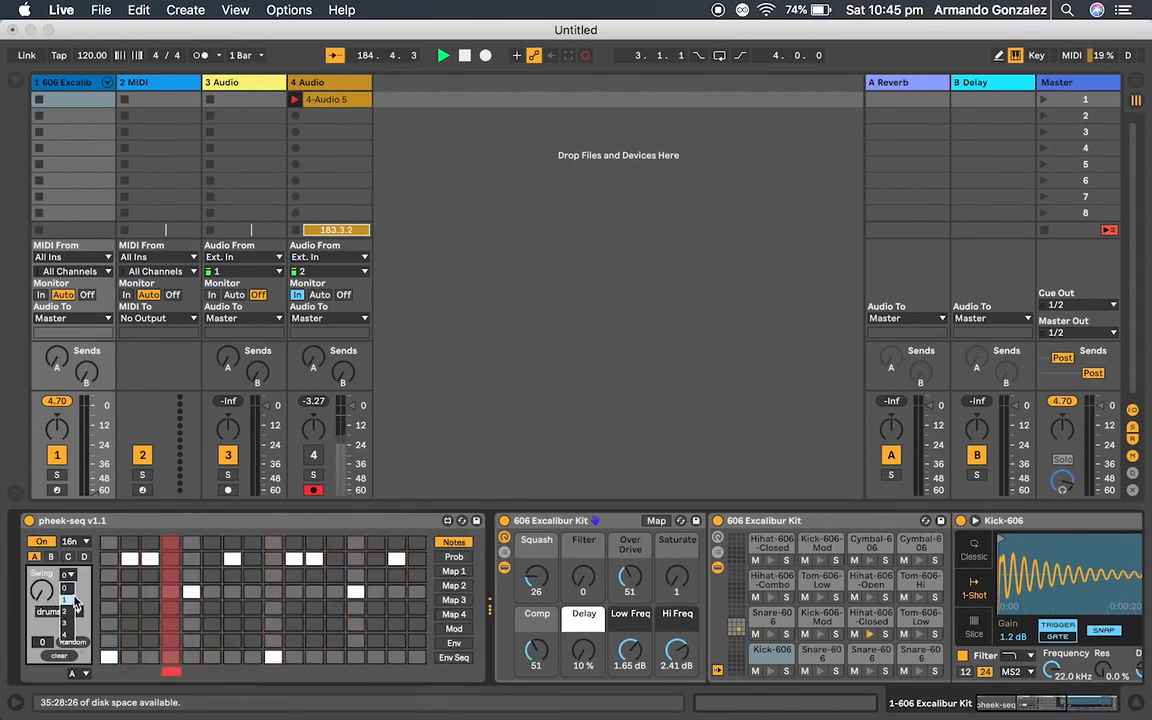
left_click(68, 599)
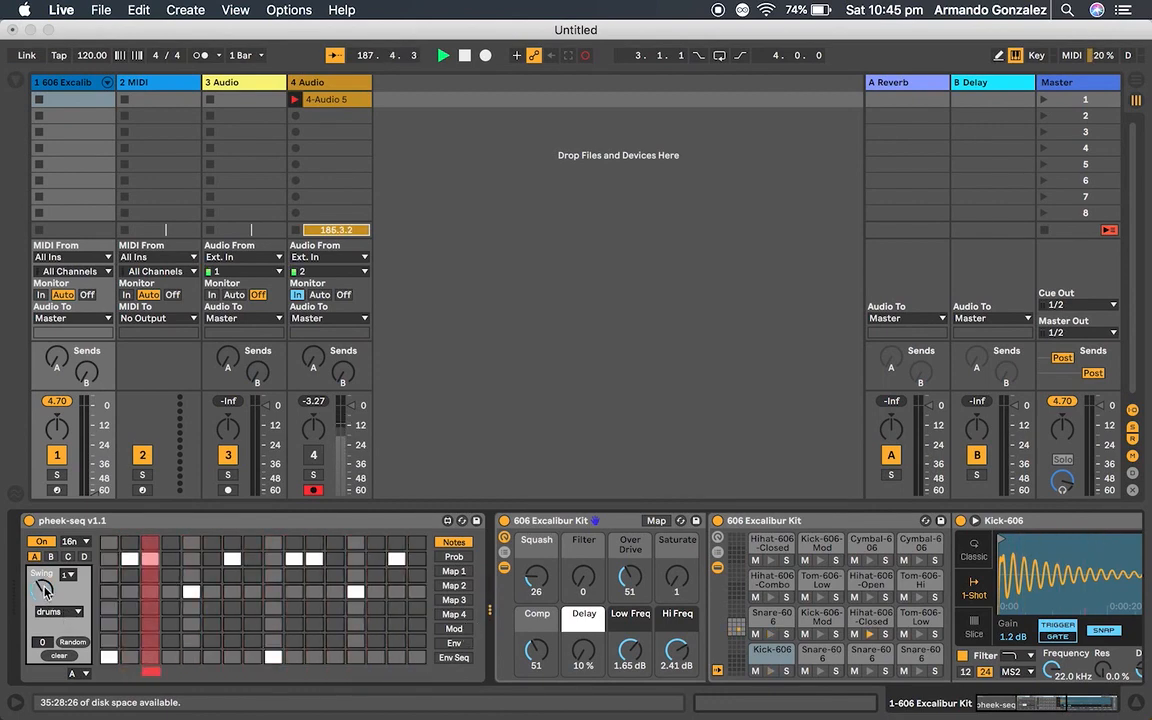
left_click(455, 629)
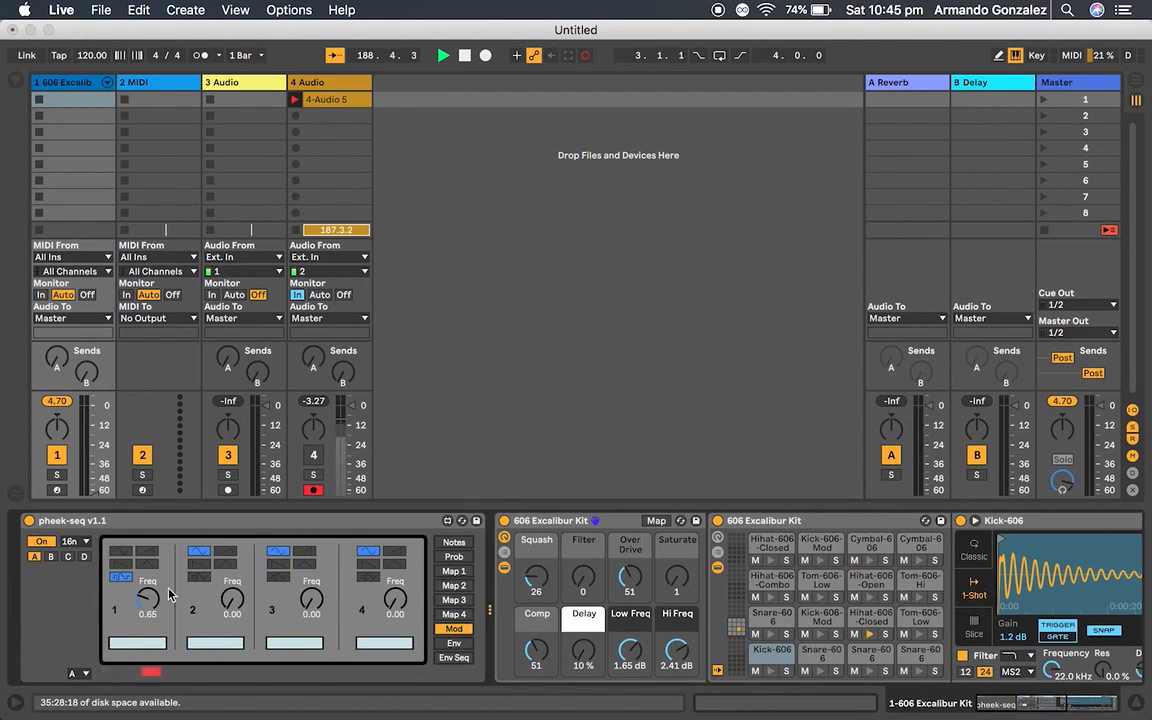
left_click(455, 543)
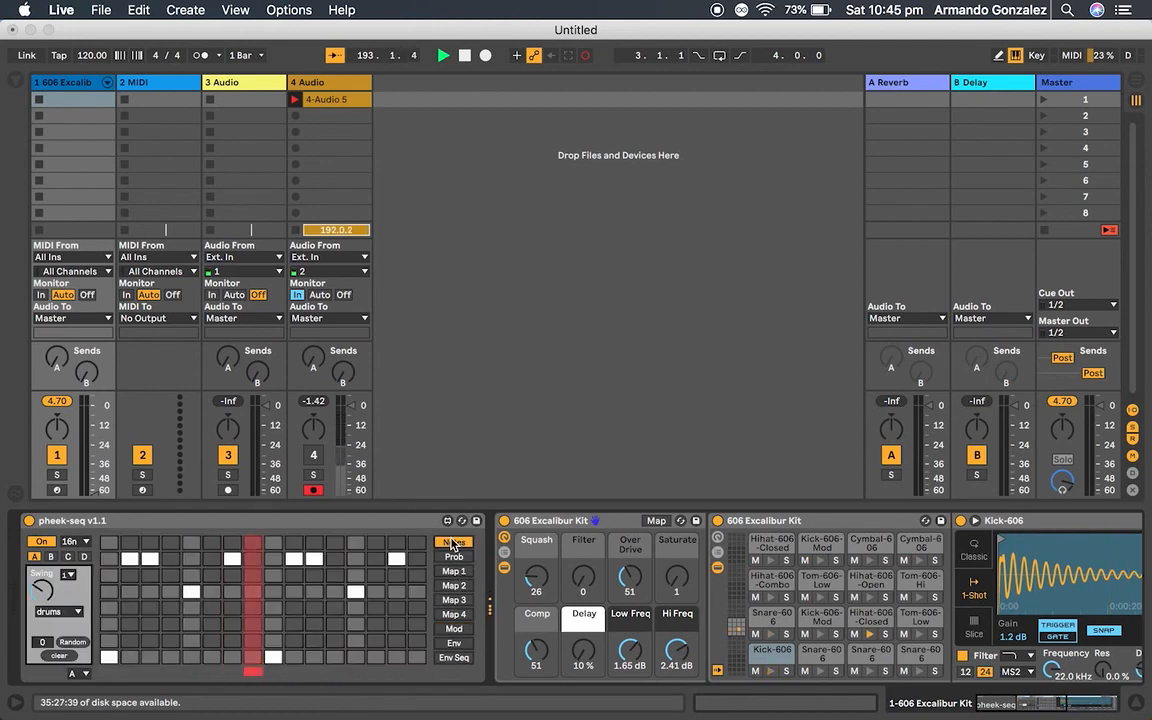
left_click(70, 577)
left_click(70, 587)
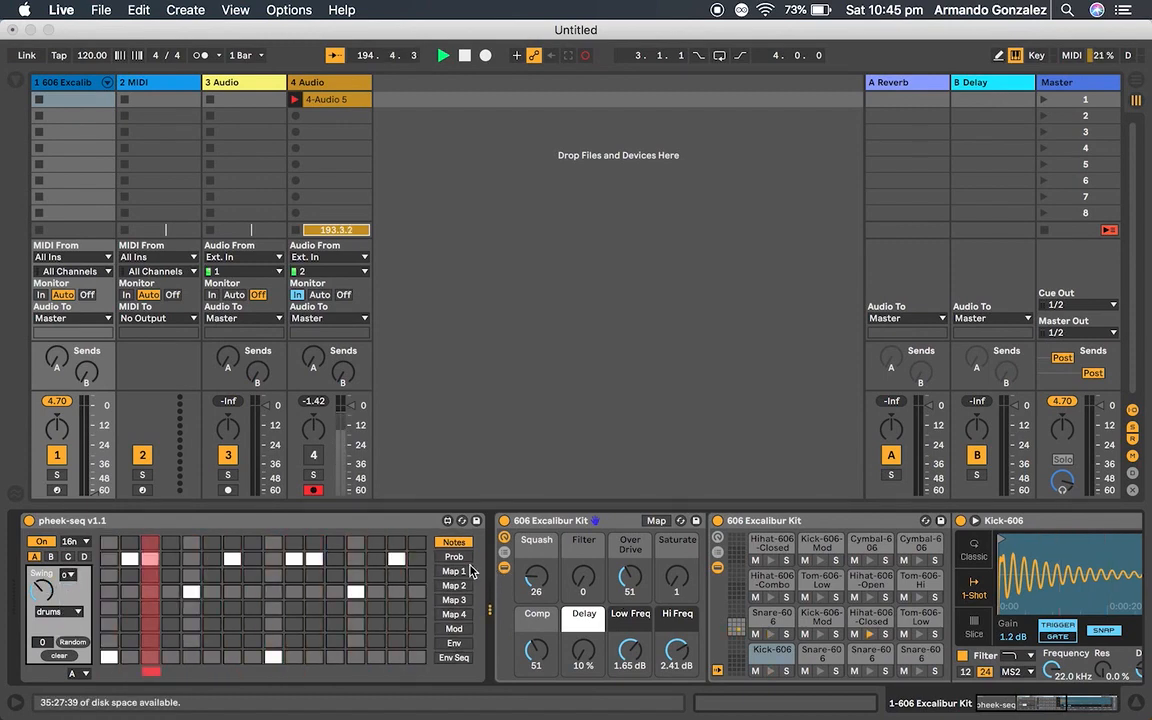
Step: Lower the first step's probability and return to the note grid
left_click(455, 557)
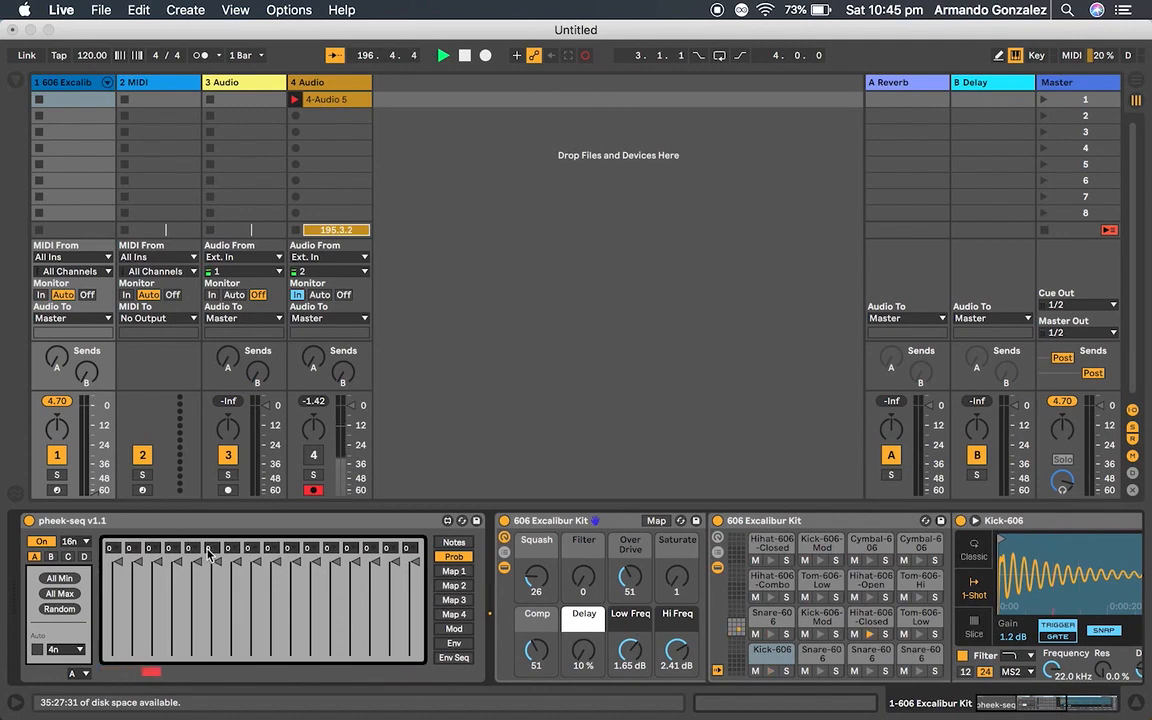
left_click(113, 548)
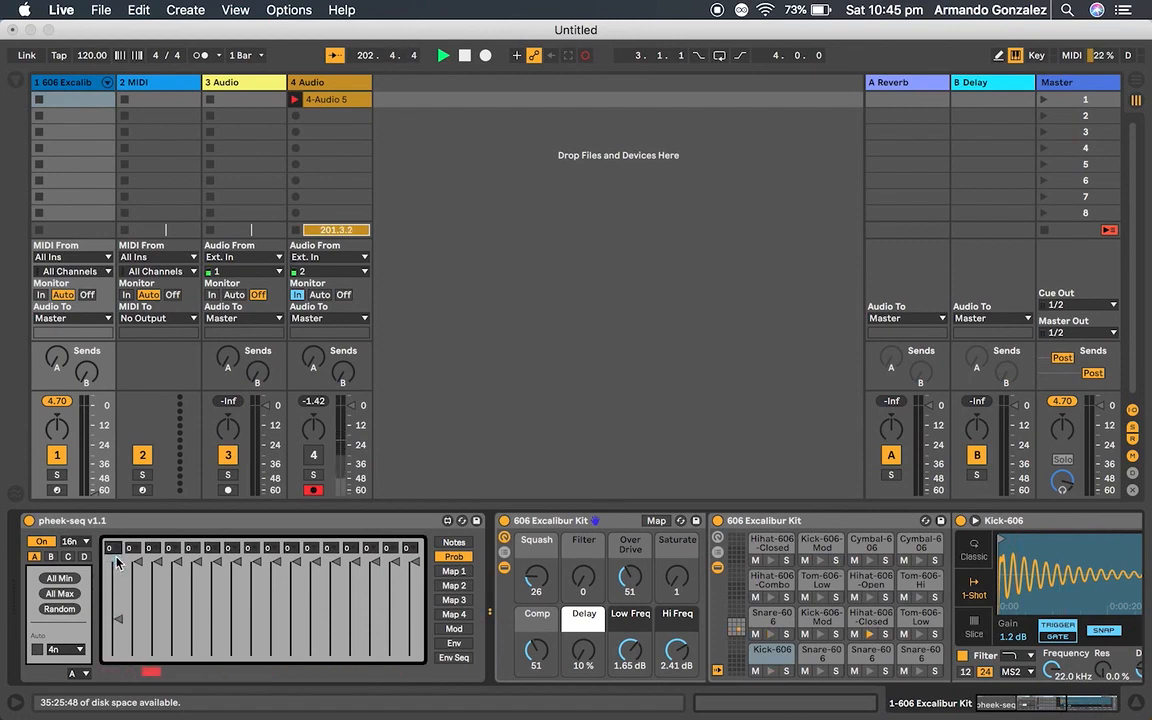
left_click(455, 542)
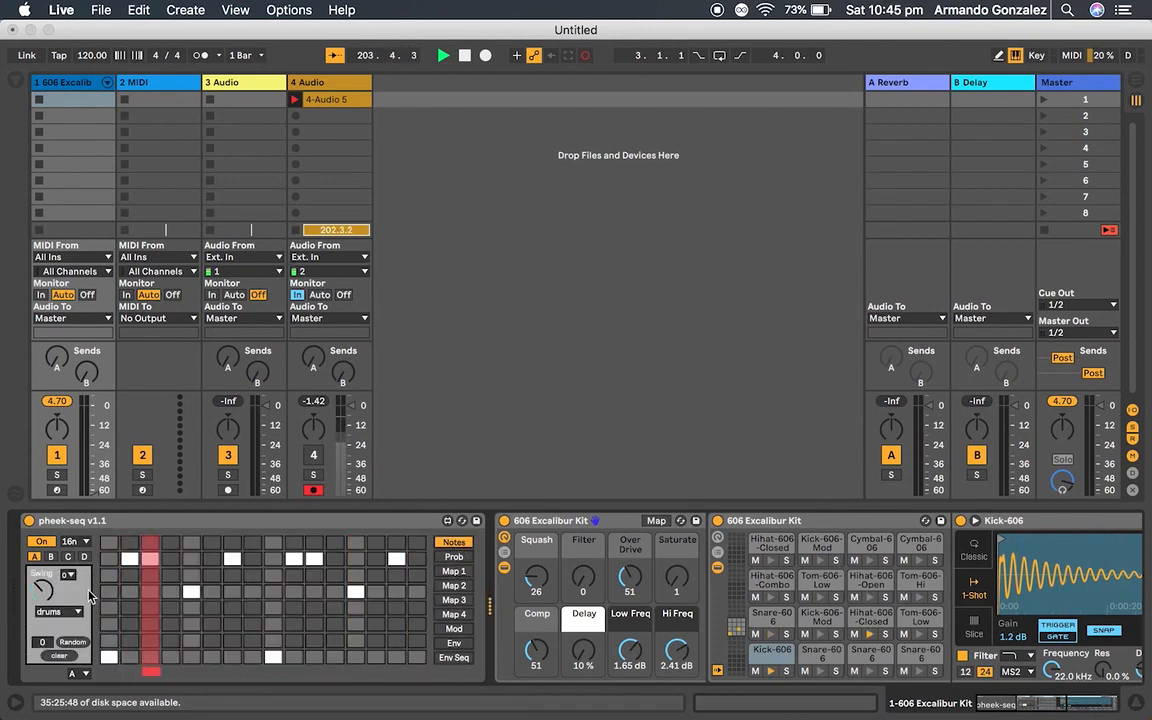
Step: Clear pattern A and add notes on step 1 of the bottom row and steps 2 and 3 of the second row
left_click(62, 657)
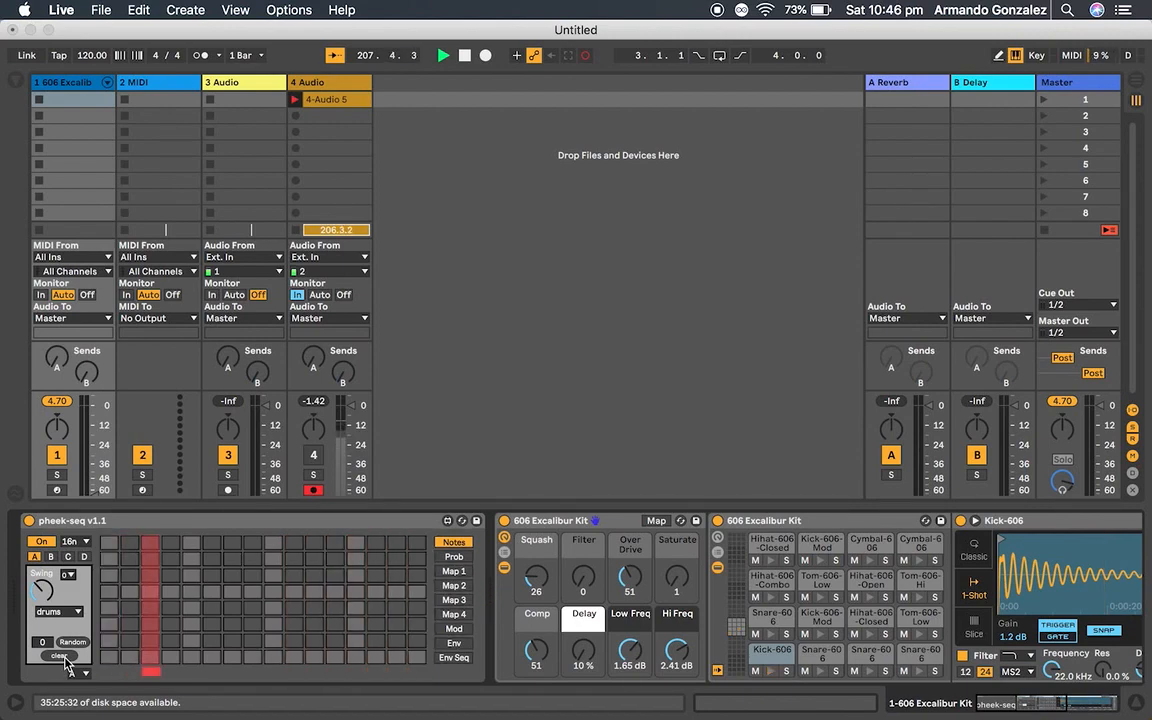
left_click(108, 657)
left_click(150, 575)
left_click(129, 575)
left_click_drag(135, 578, 144, 572)
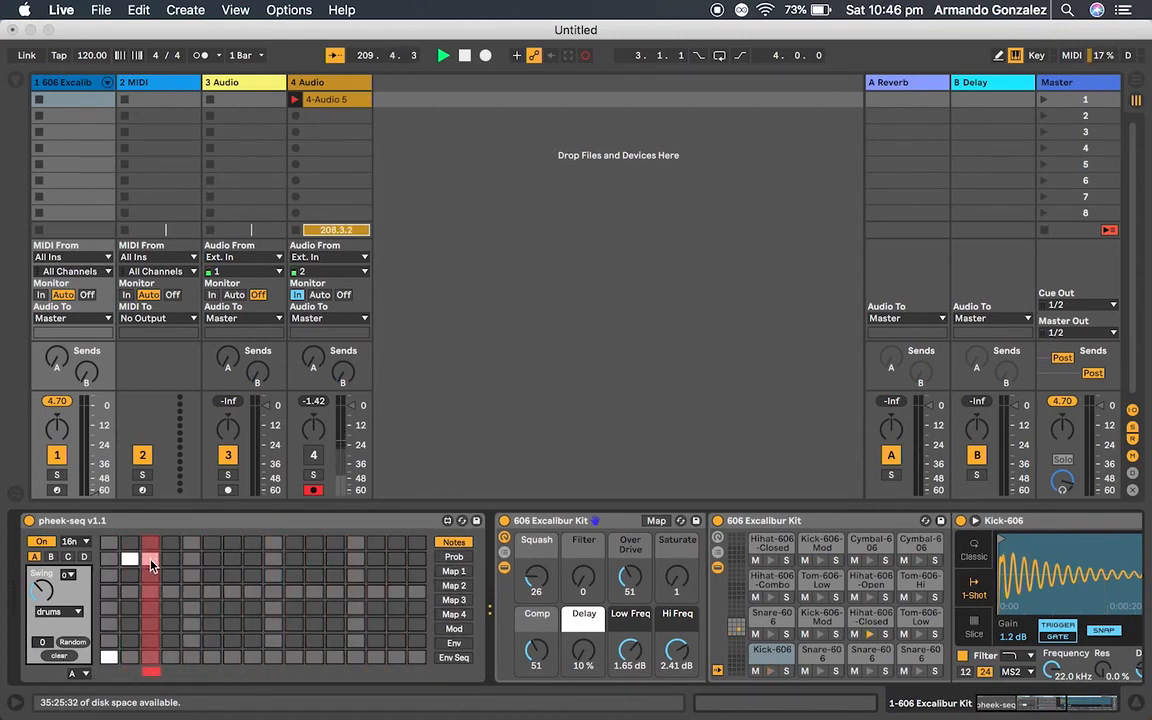
Step: Add notes on steps 5, 9 and 13 of the fourth row and steps 6, 7, 10 and 11 of the second row
left_click(194, 591)
left_click(212, 559)
left_click(231, 560)
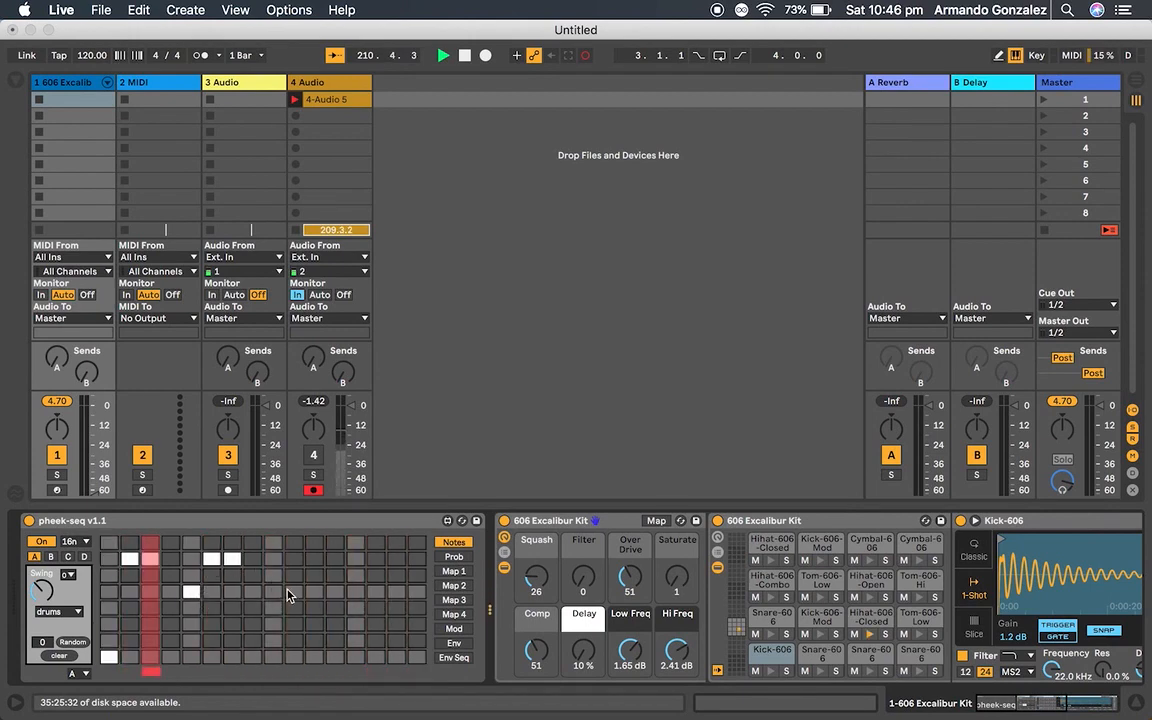
left_click(276, 592)
left_click(295, 560)
left_click(312, 561)
left_click(356, 593)
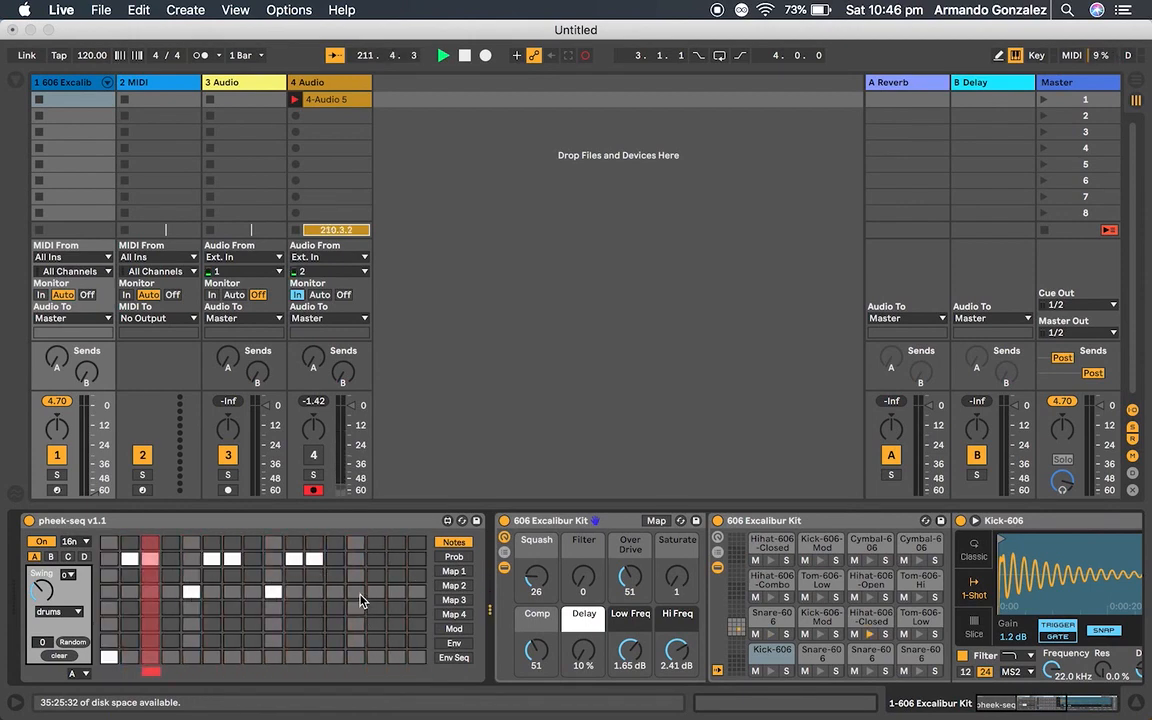
Step: Lower the drum track's volume to -inf dB and randomize the pattern several times with a random amount of 6
mouse_move(97, 477)
left_mouse_down()
mouse_move(96, 400)
mouse_move(96, 496)
left_mouse_up()
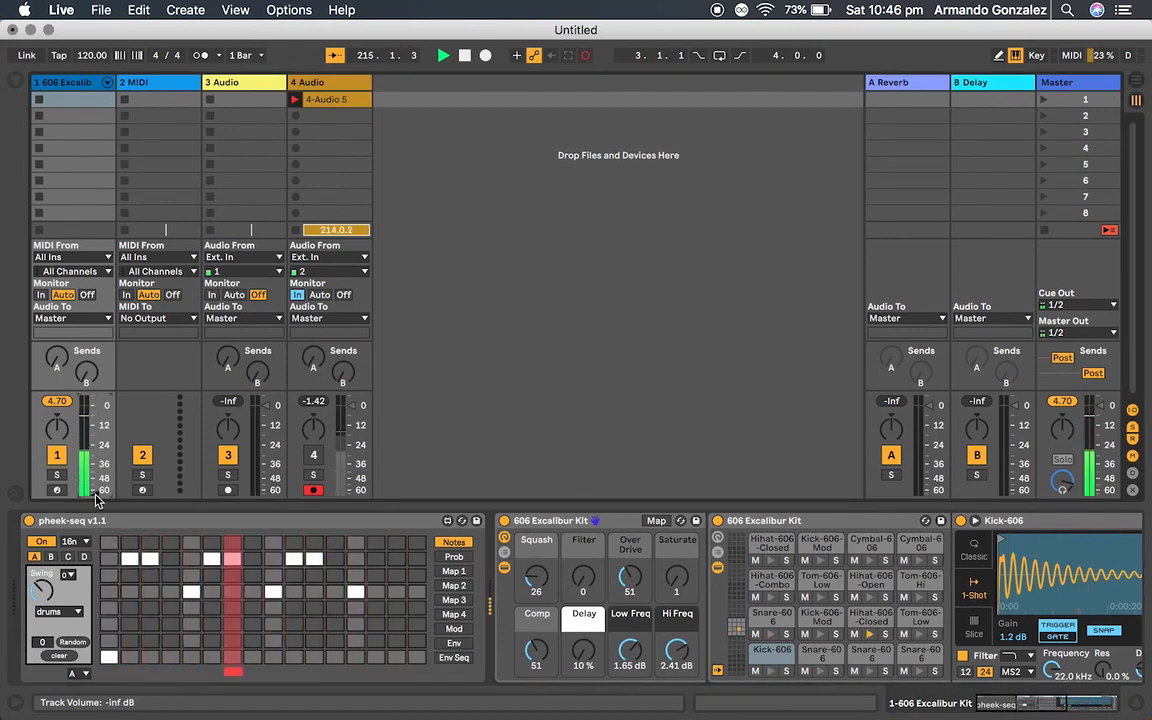
left_click(78, 644)
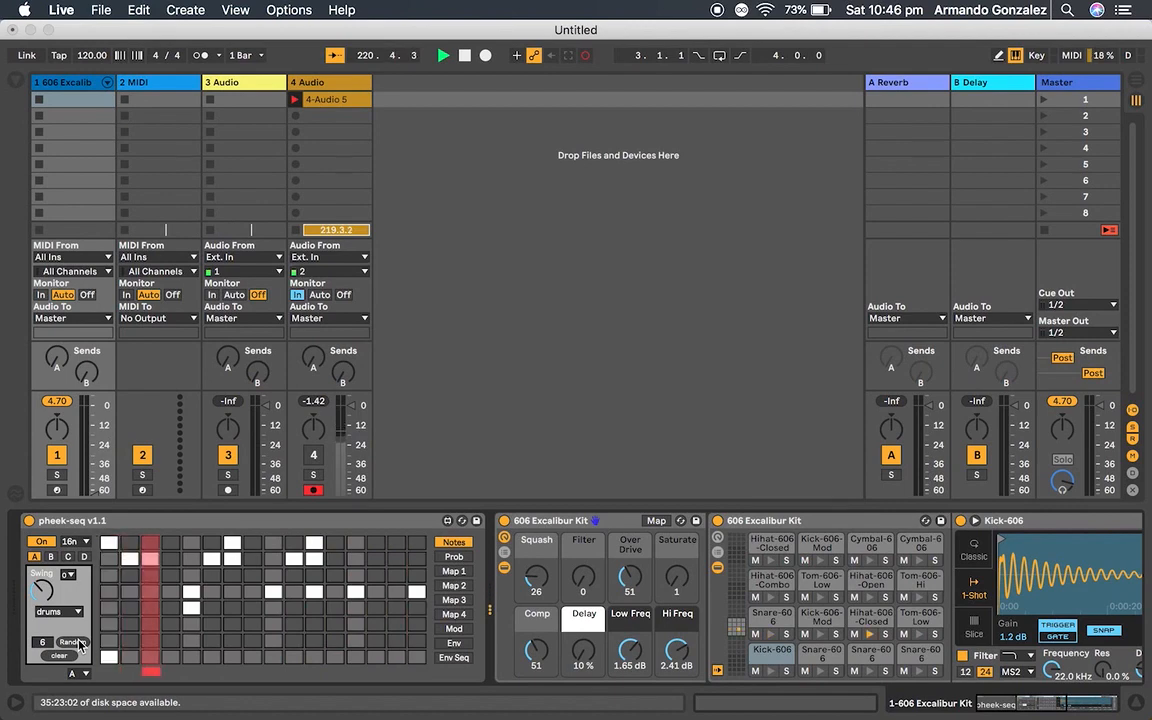
left_click(78, 644)
left_click(78, 644)
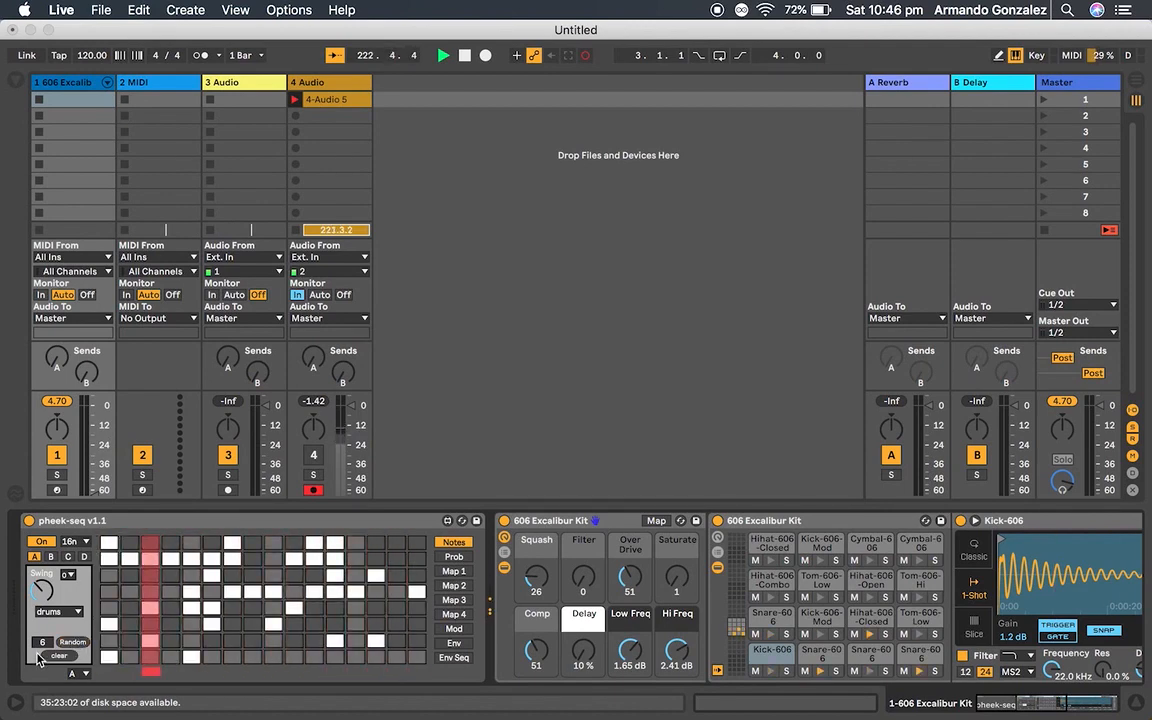
Step: Raise the drum track's volume to audition the randomized pattern, and clear all its notes
left_click_drag(90, 484, 92, 418)
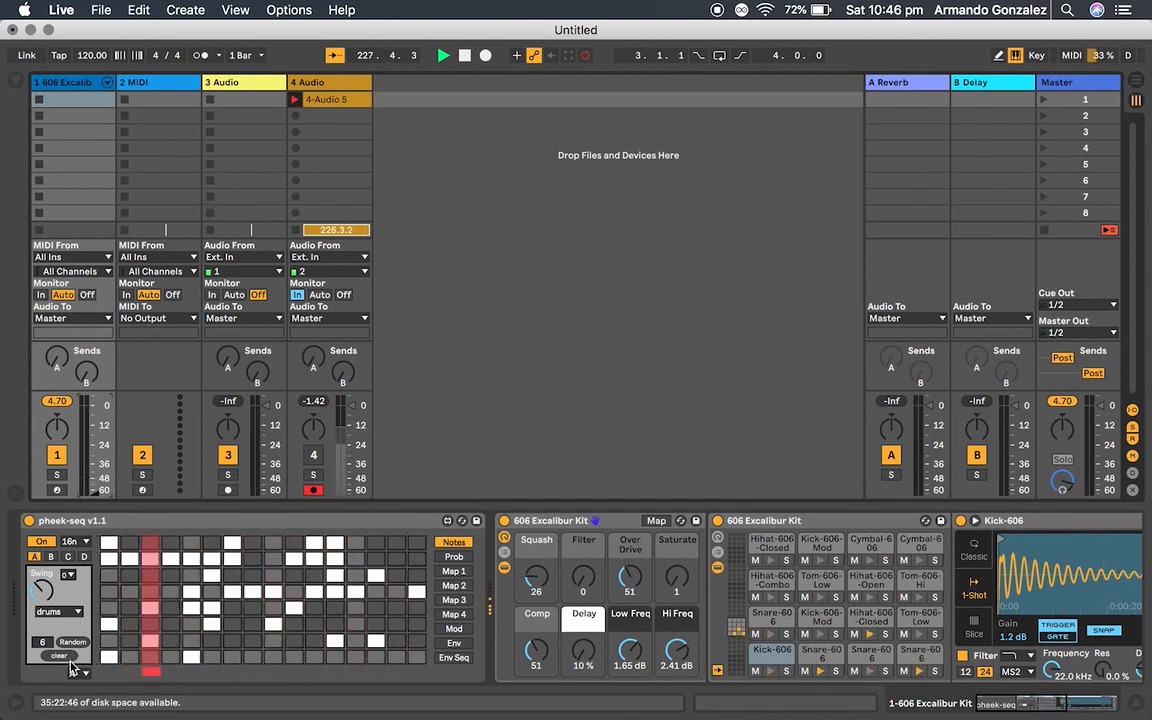
left_click(64, 656)
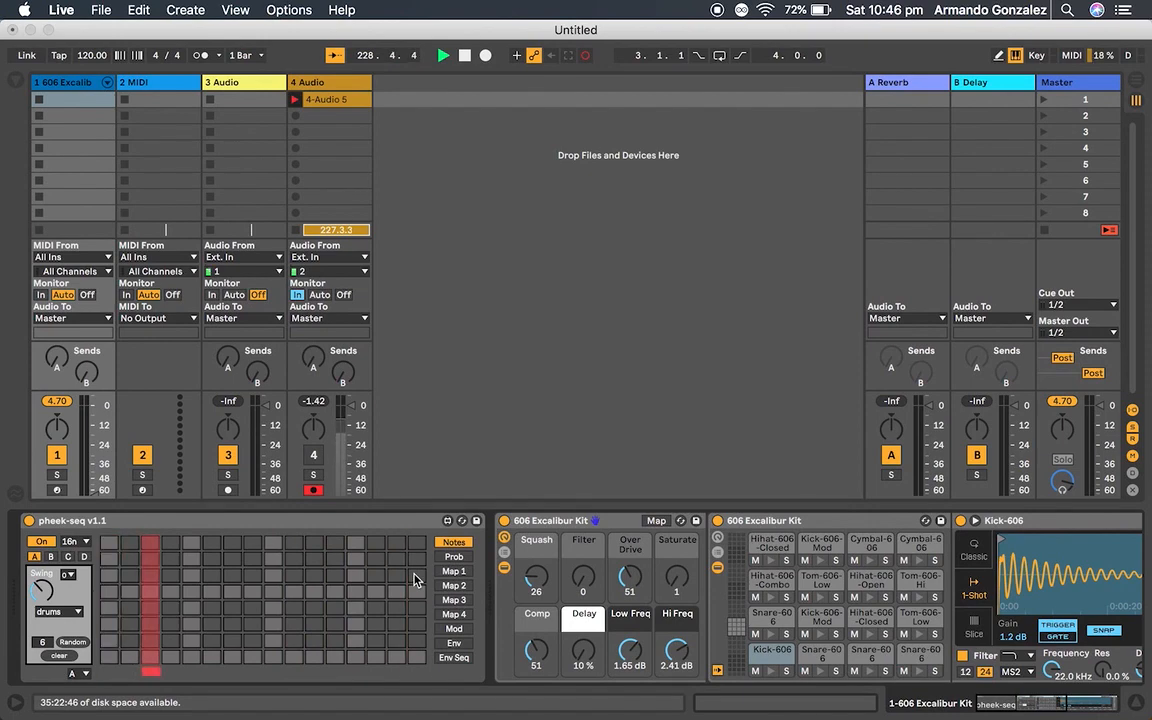
Step: Change the sequencer's note mode from drums to the ionian scale
left_click(64, 611)
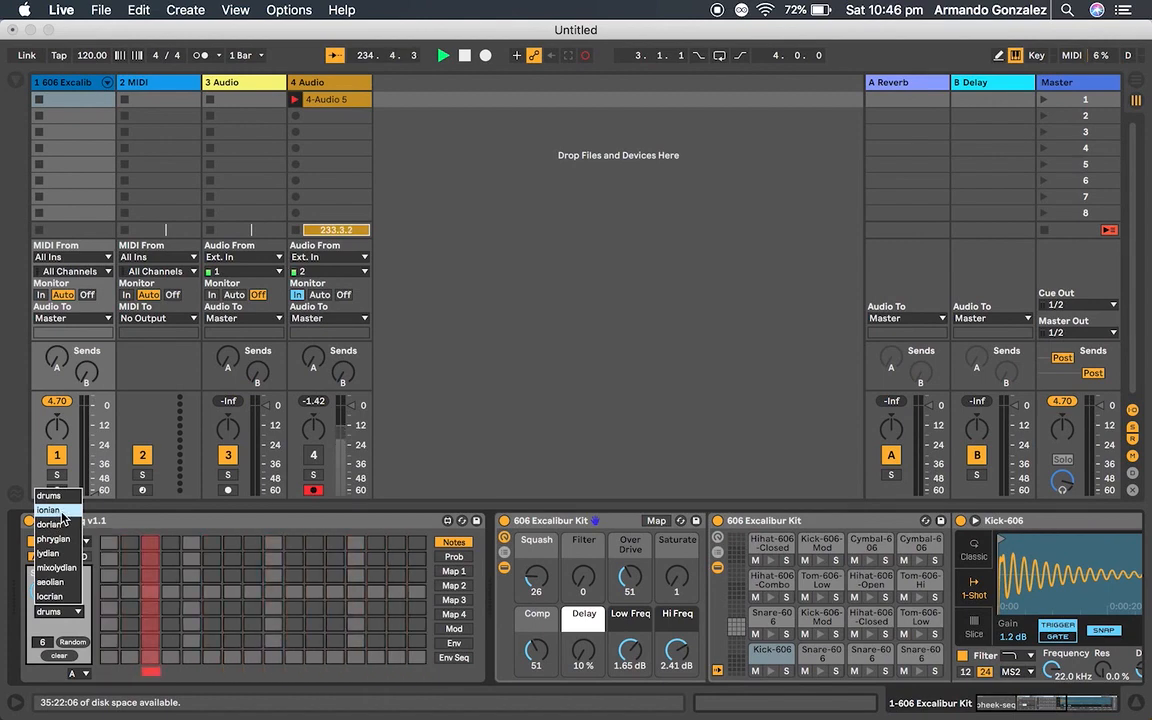
left_click(62, 627)
left_click(58, 611)
left_click(48, 510)
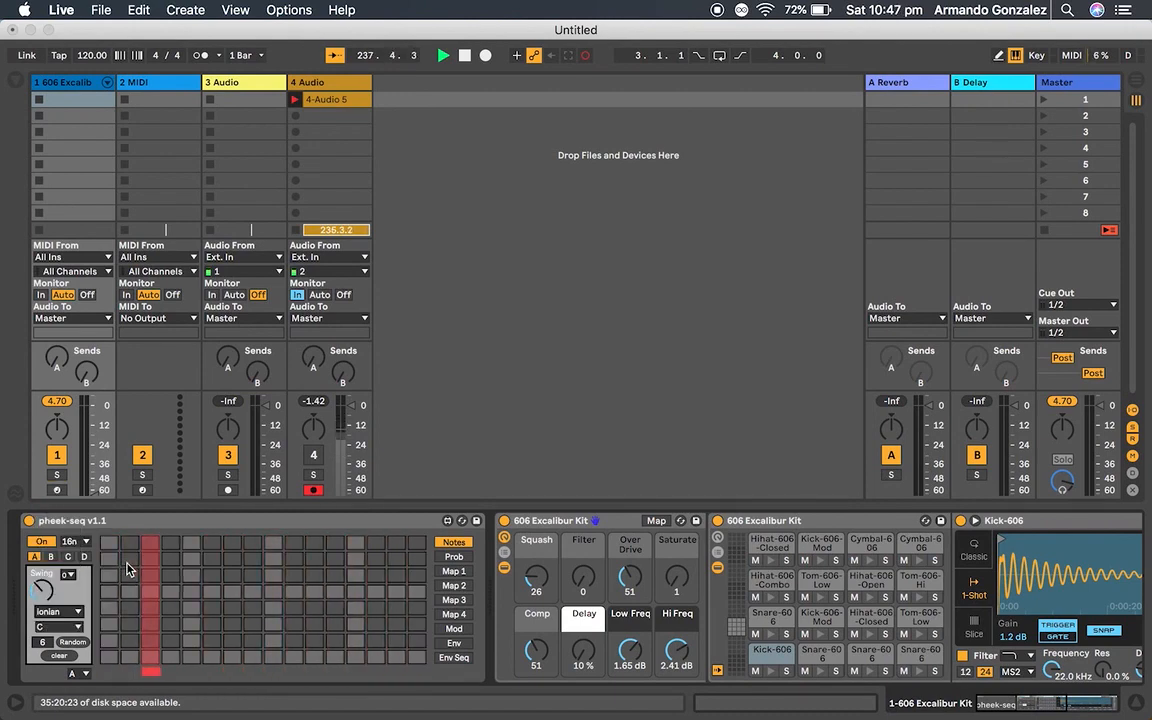
Step: Delete the 606 Excalibur Kit from the first track and load the Operator instrument in its place
left_click(622, 525)
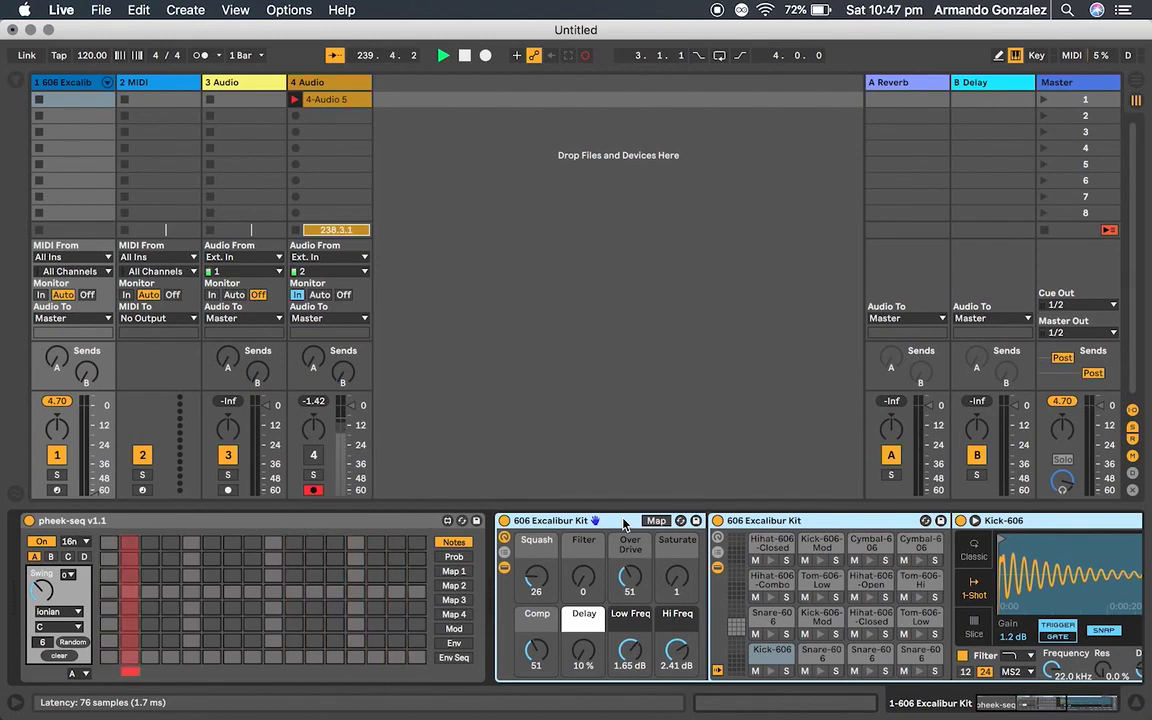
key("Delete")
left_click(16, 80)
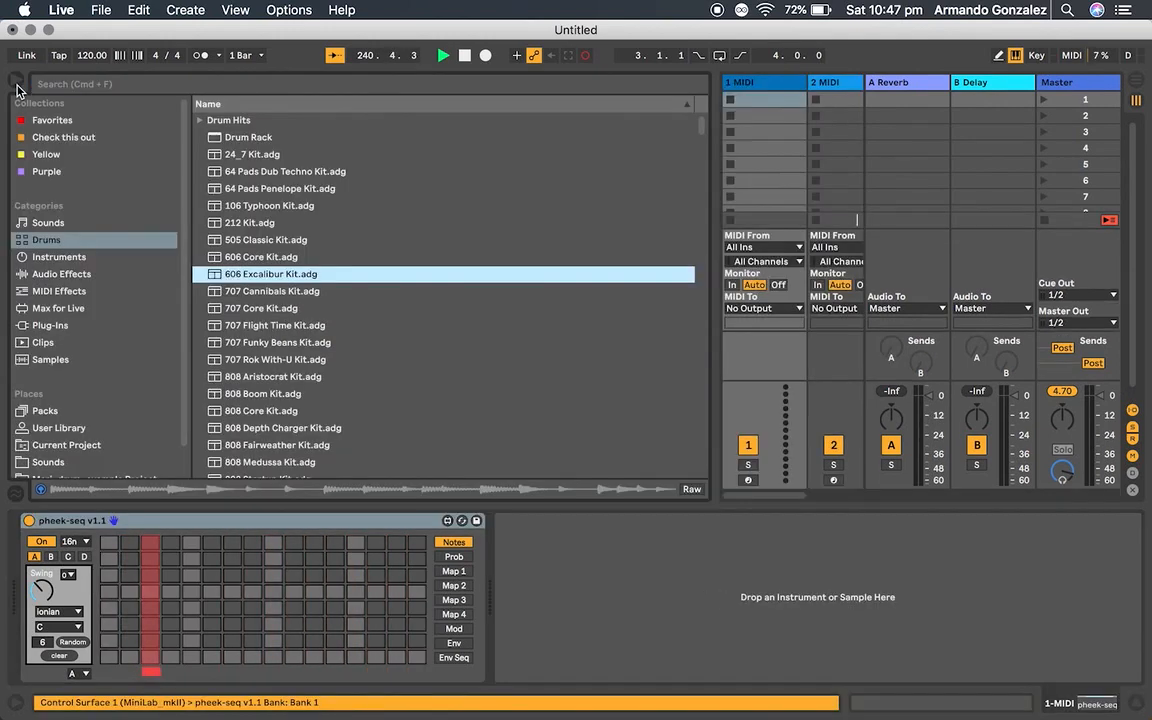
left_click(72, 258)
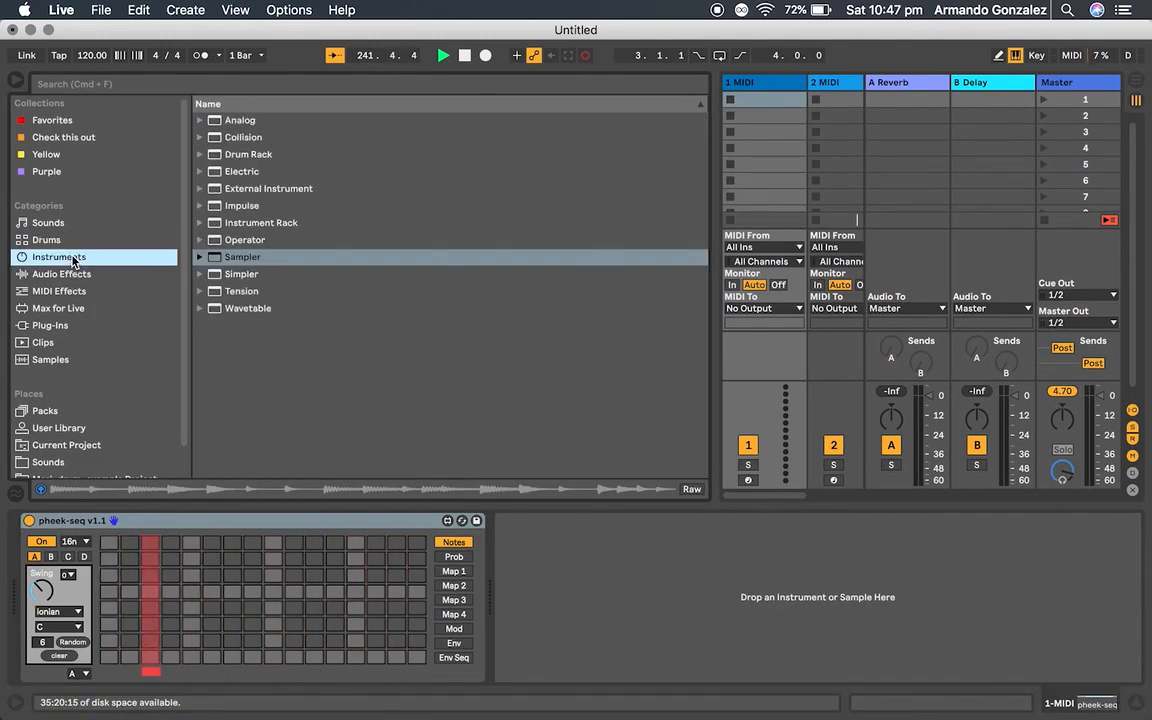
double_click(240, 241)
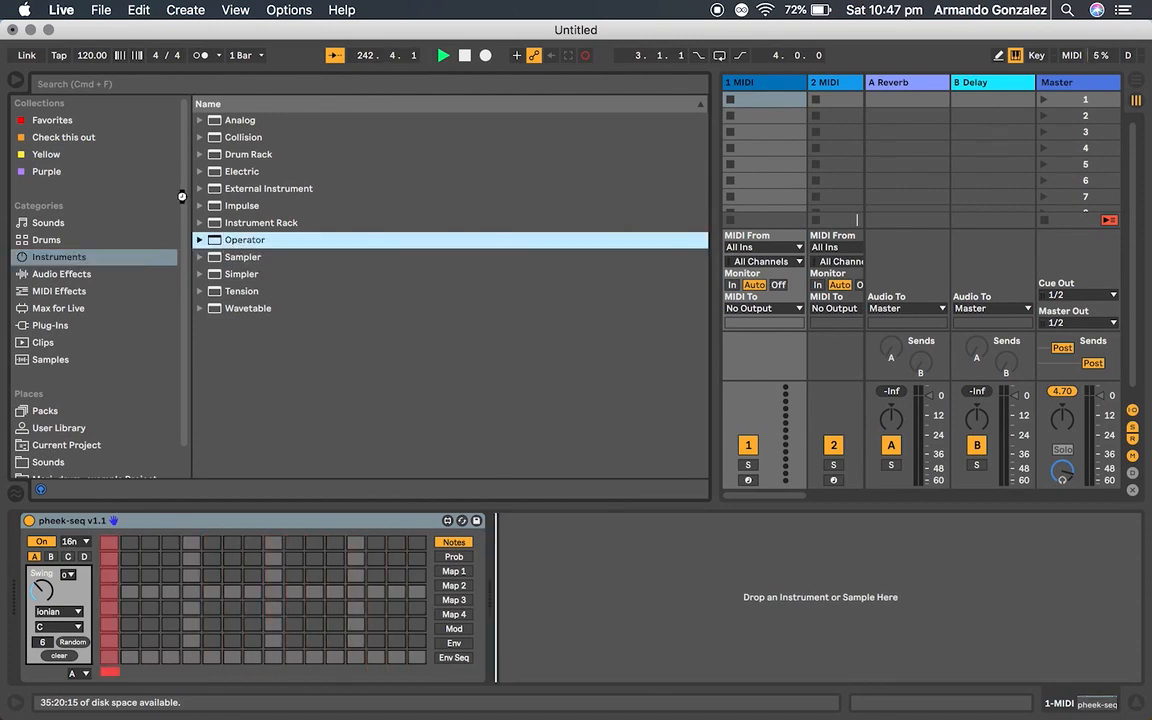
left_click(20, 74)
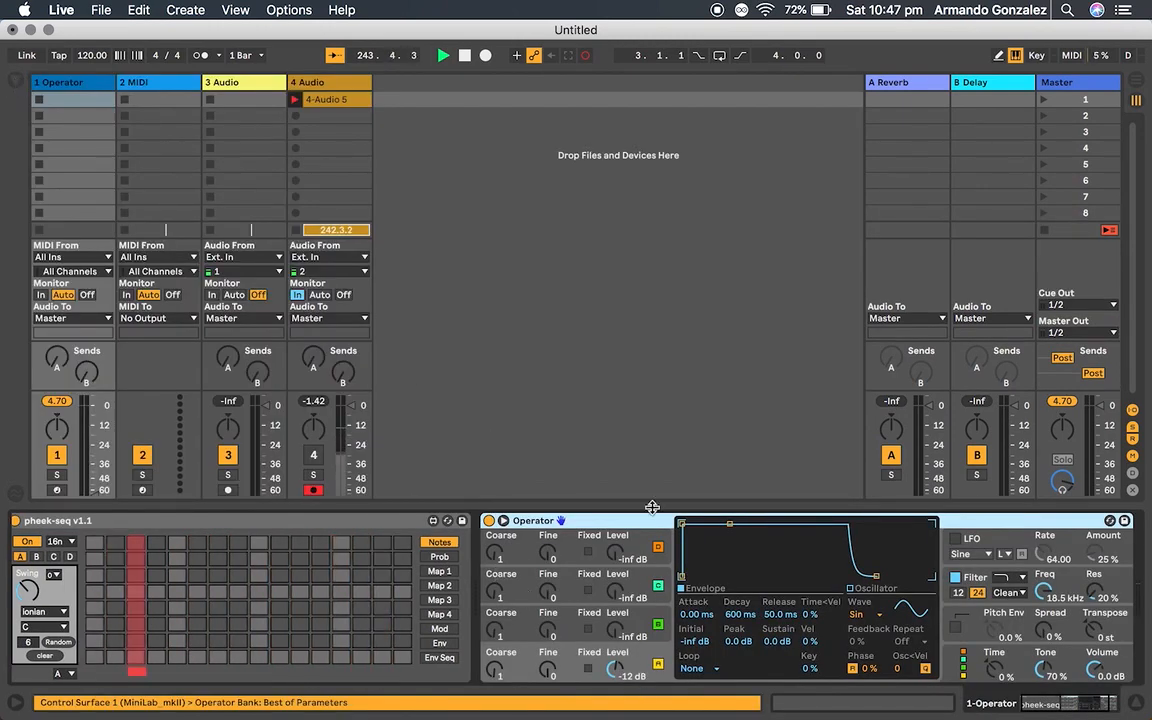
scroll(142, 634, "left", 1)
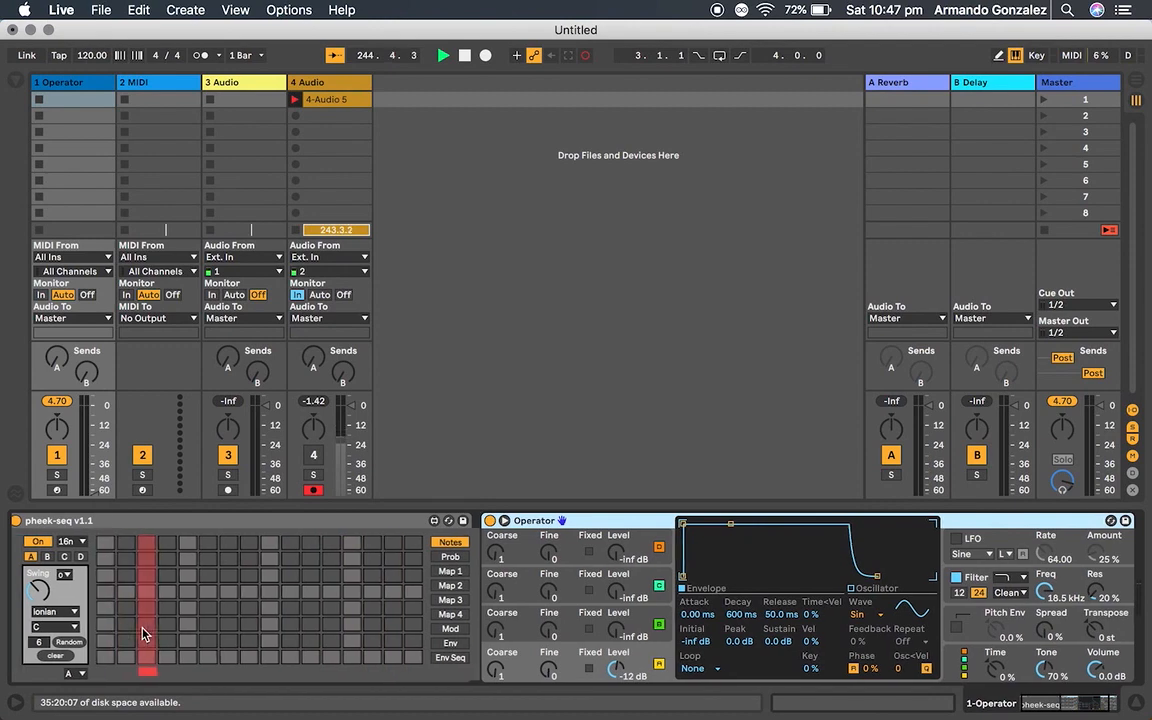
Step: Add rising notes on steps 1, 2, 3 and 5 of pattern A and set Operator's envelope release to 1.16 s
left_click(110, 659)
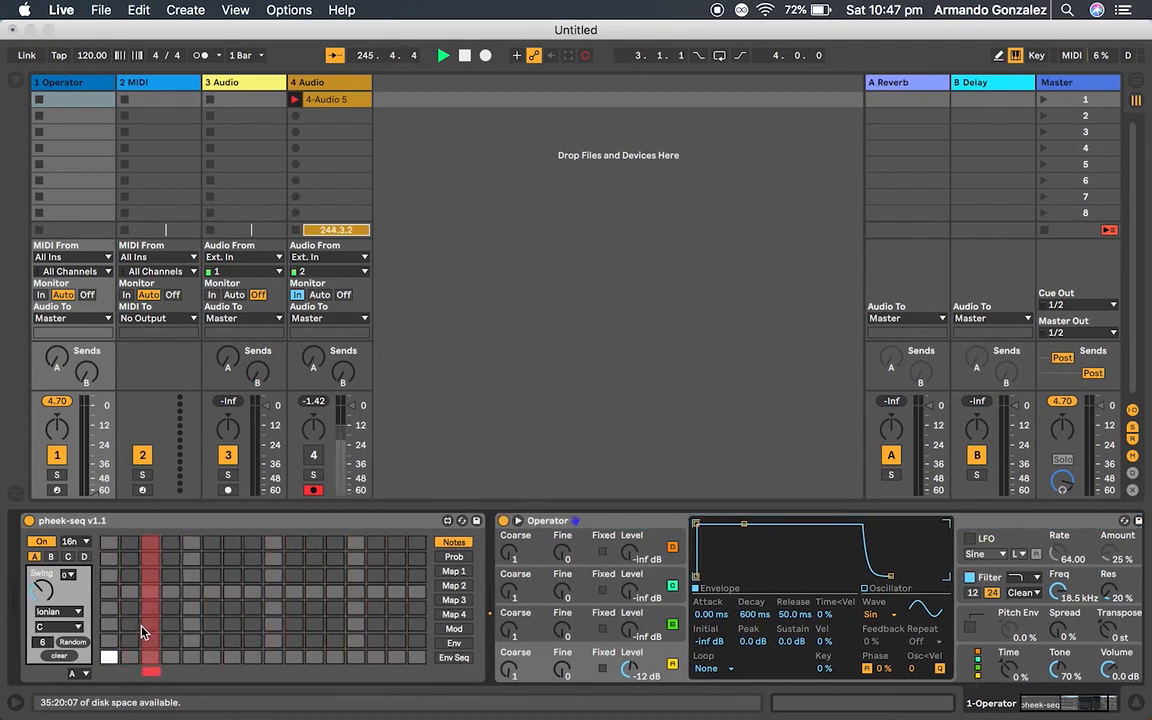
left_click(131, 625)
left_click(189, 575)
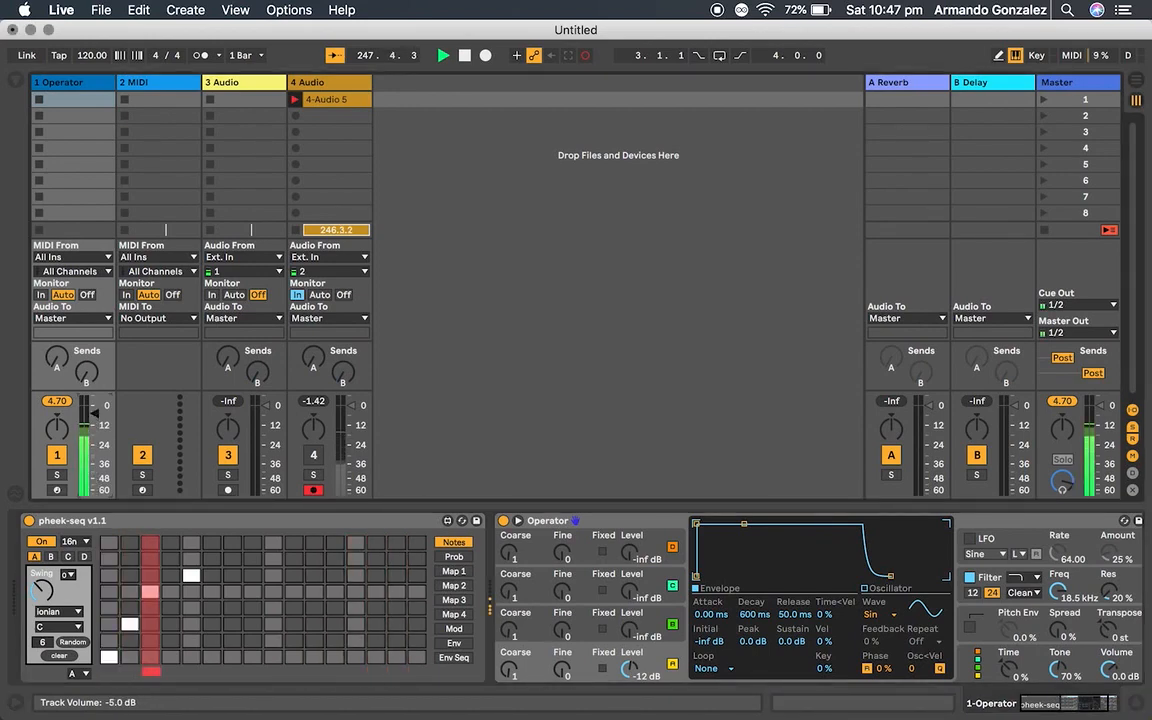
left_click_drag(890, 577, 913, 579)
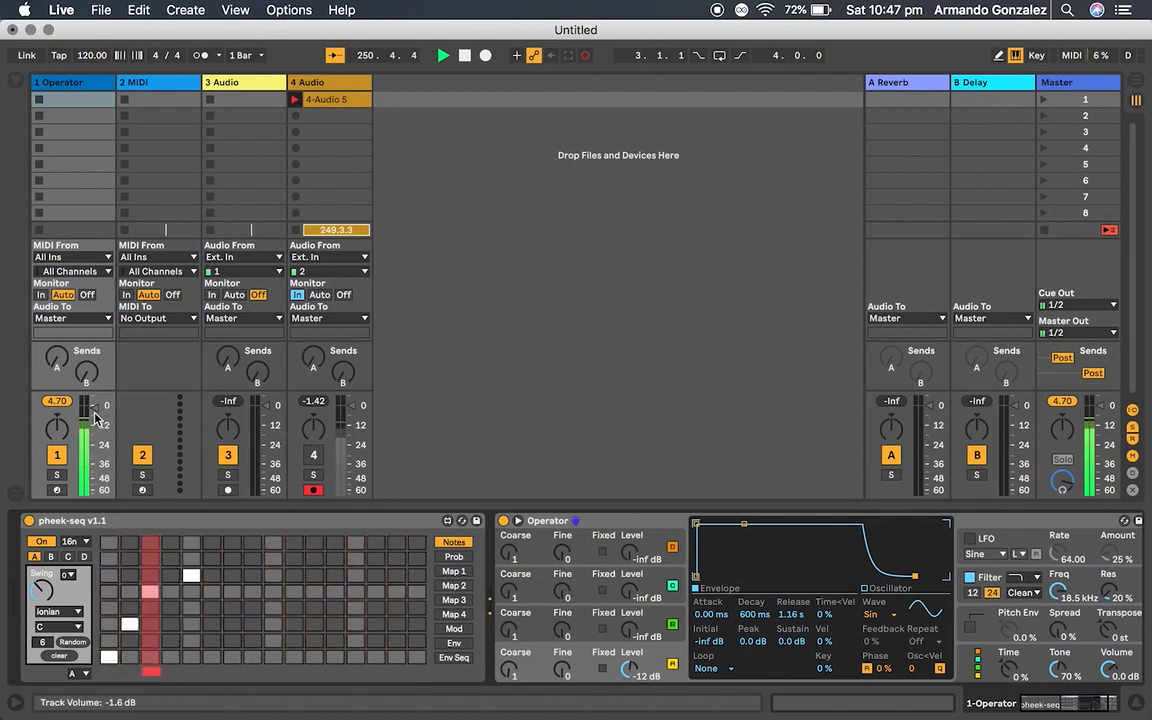
Step: Set the sequencer's scale to phrygian with A# as the root note
left_click(55, 611)
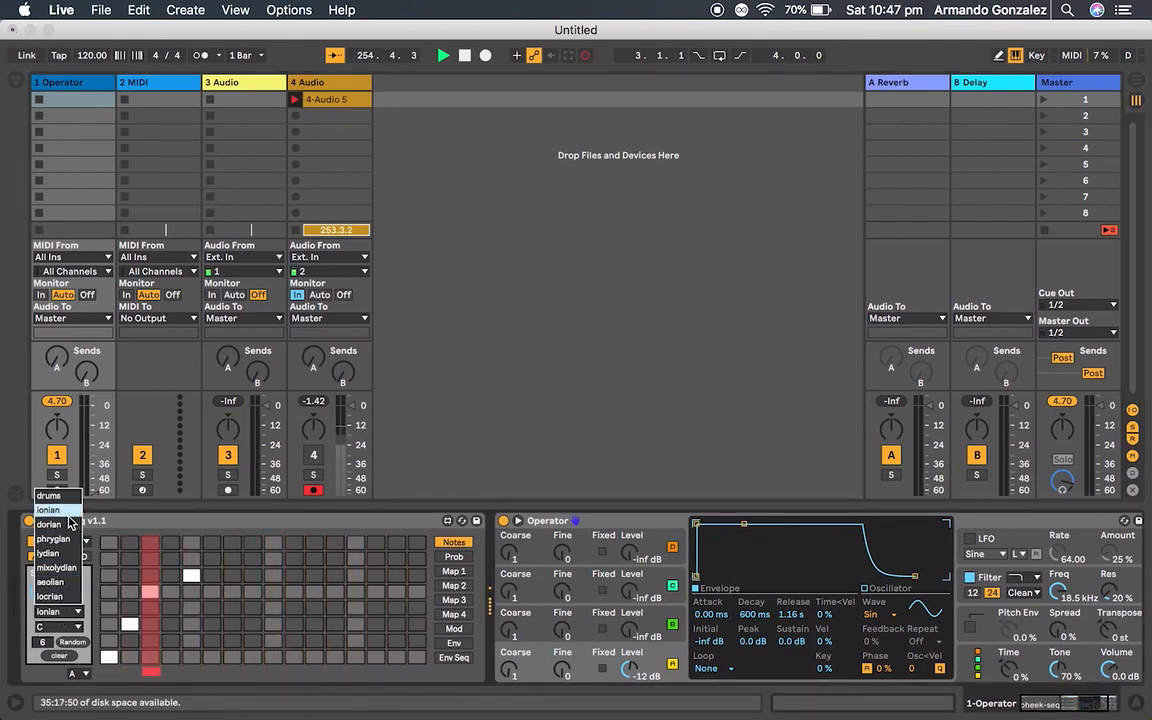
left_click(67, 539)
left_click(57, 626)
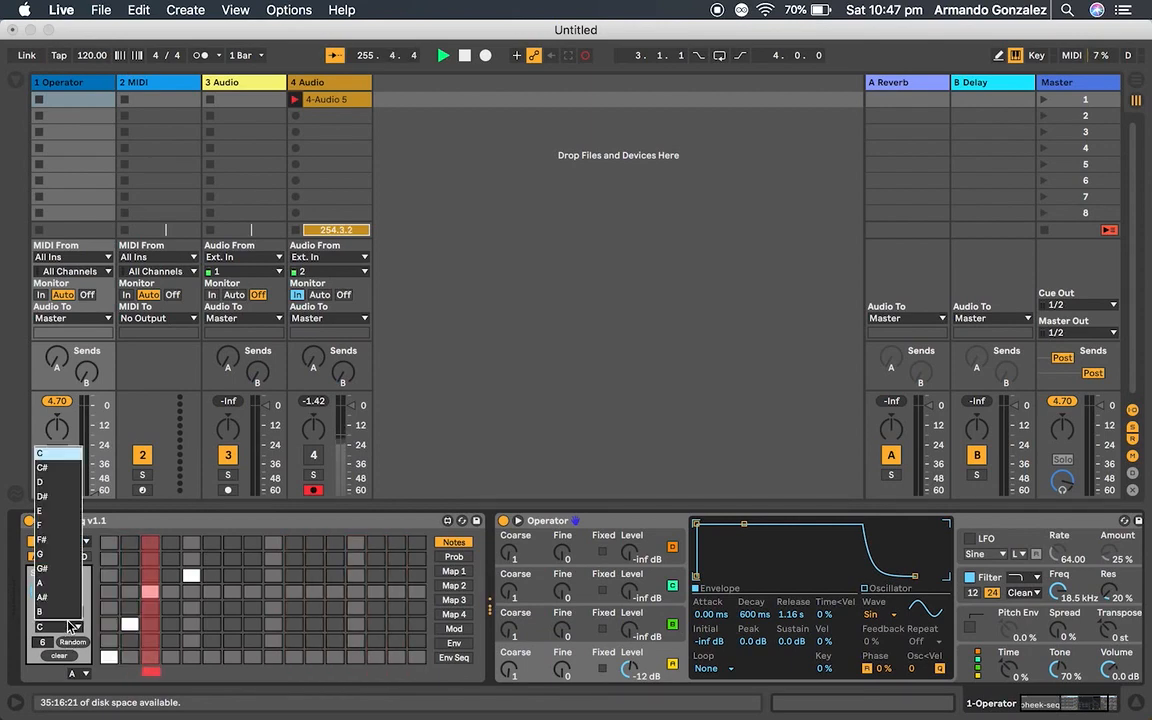
left_click(66, 598)
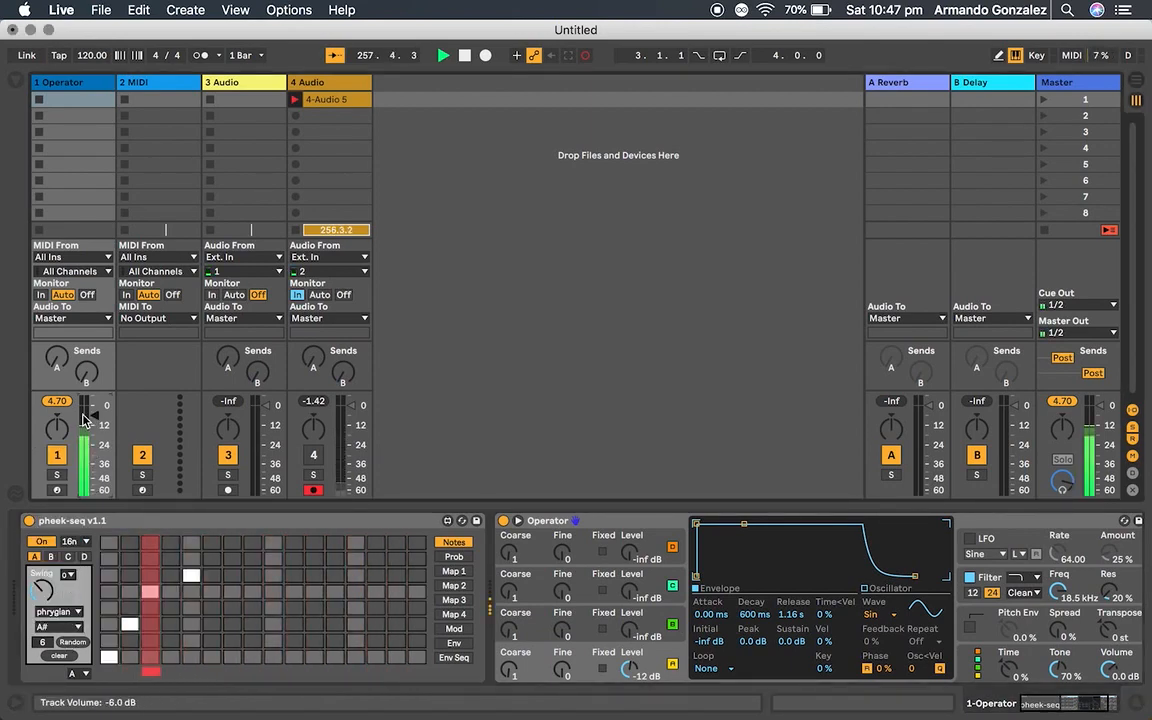
Step: In pattern A, move step 3's note to the sixth row and add a note on step 4 in the fifth row
left_click(134, 643)
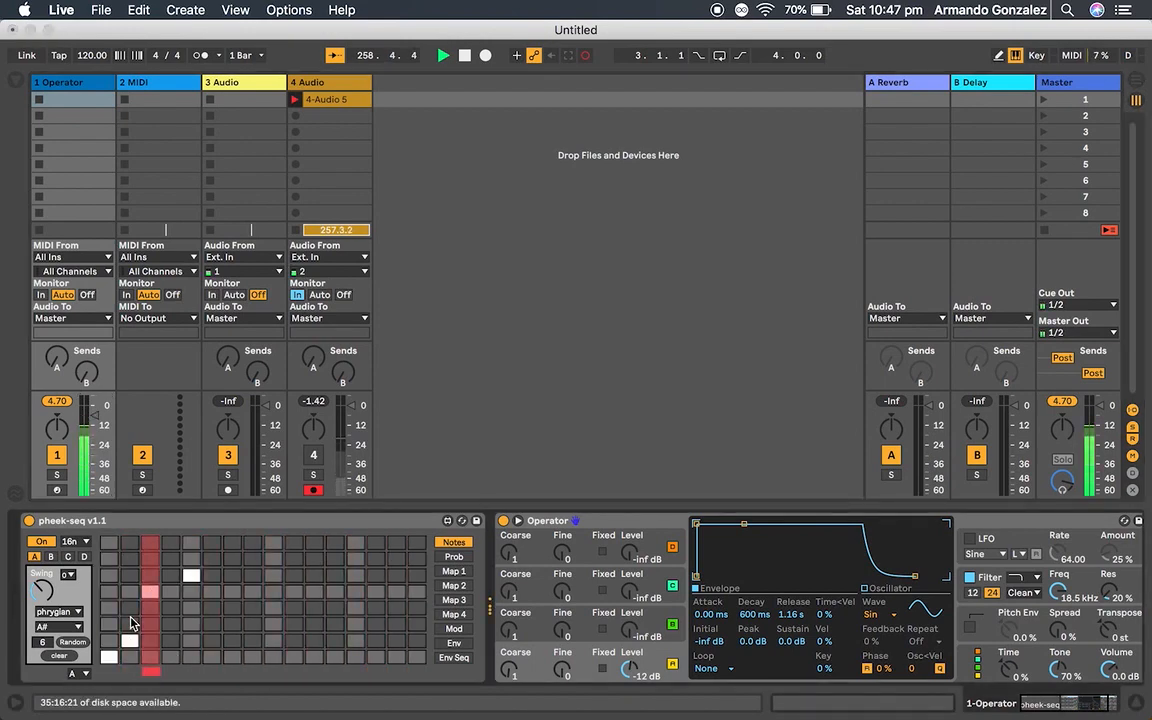
left_click(154, 592)
left_click(152, 623)
left_click(171, 607)
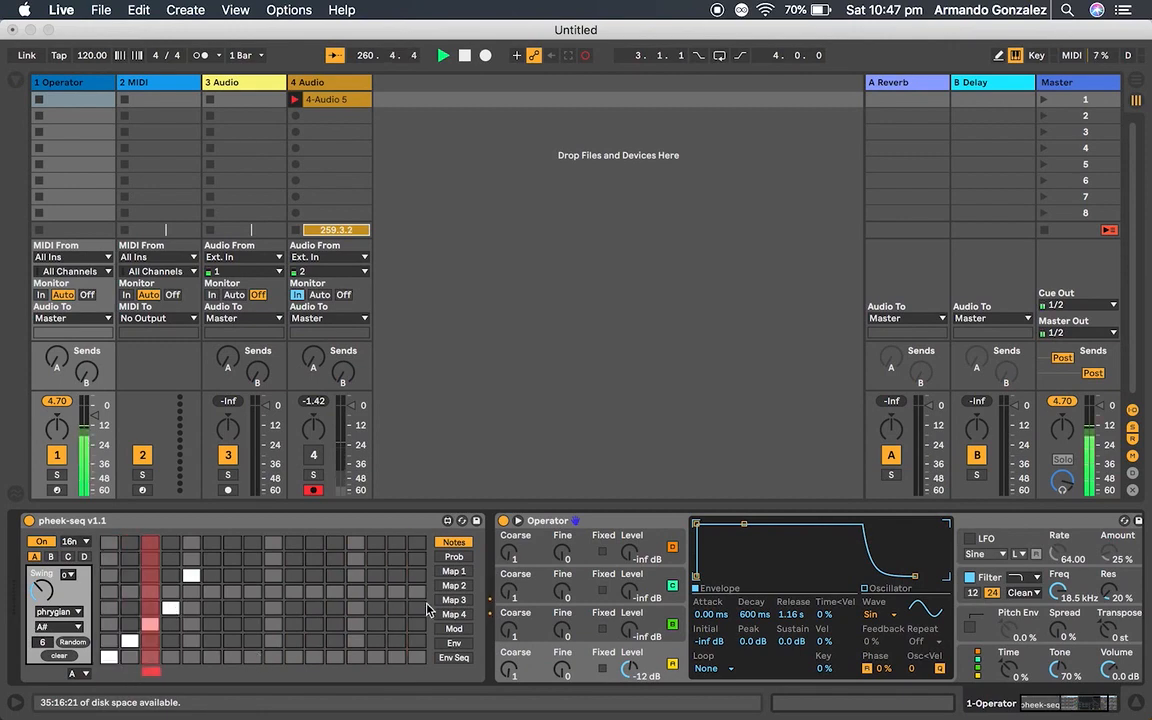
Step: Check the step probabilities, return to the note grid and randomize pattern A's notes with the random amount at 8
left_click(459, 557)
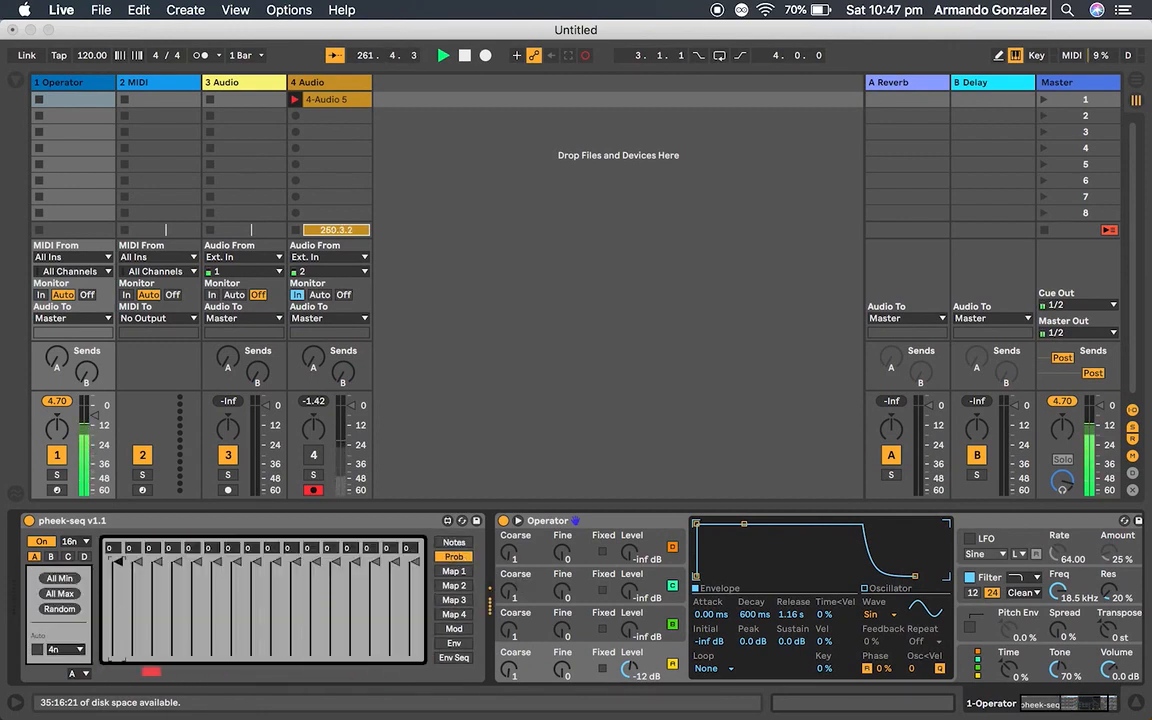
left_click(447, 545)
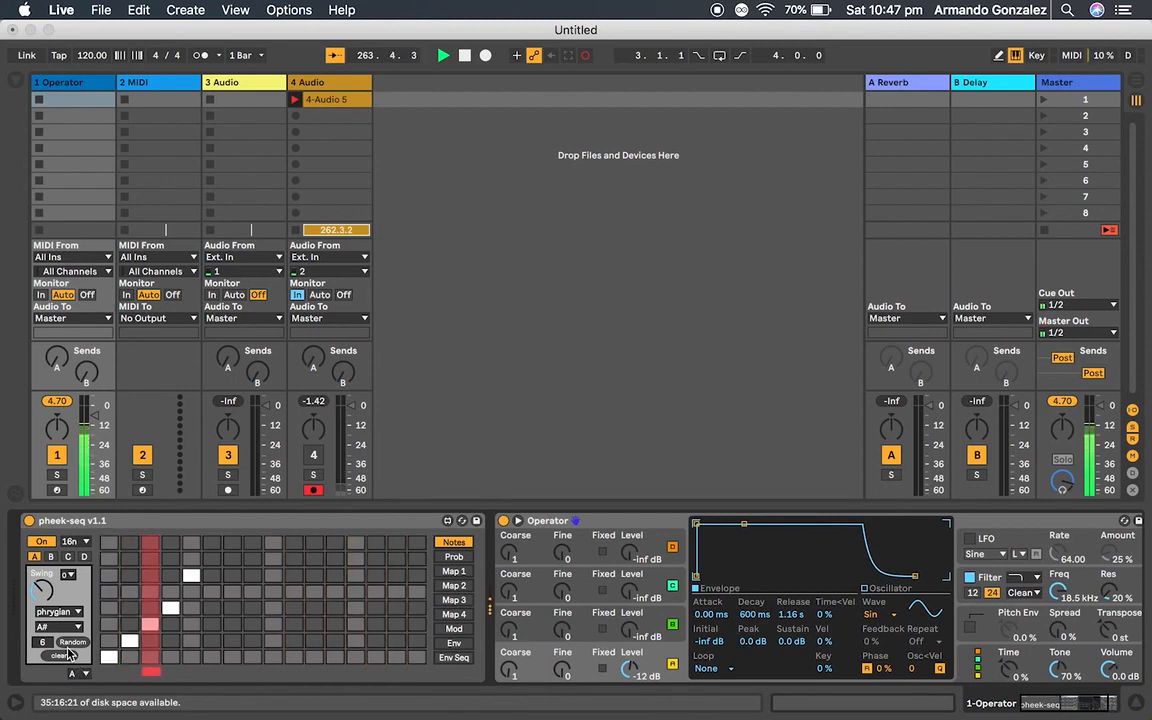
left_click(72, 642)
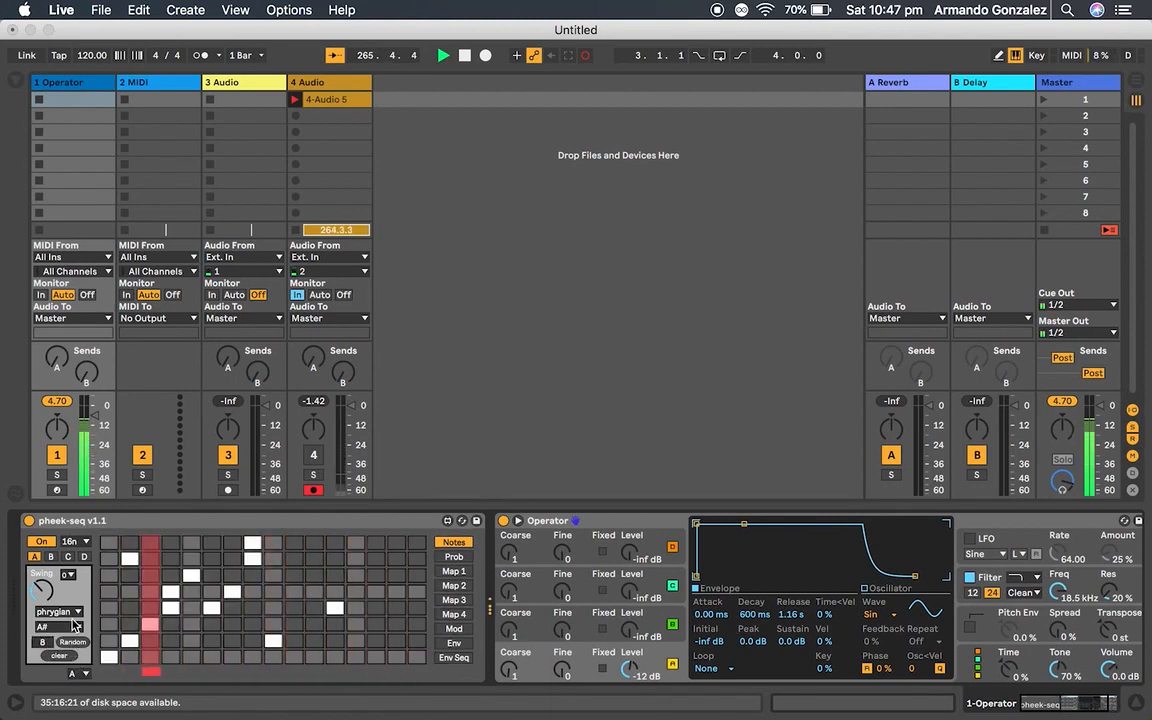
Step: Try the sequencer's ionian, aeolian, lydian and dorian scales in turn, ending on ionian
left_click(66, 611)
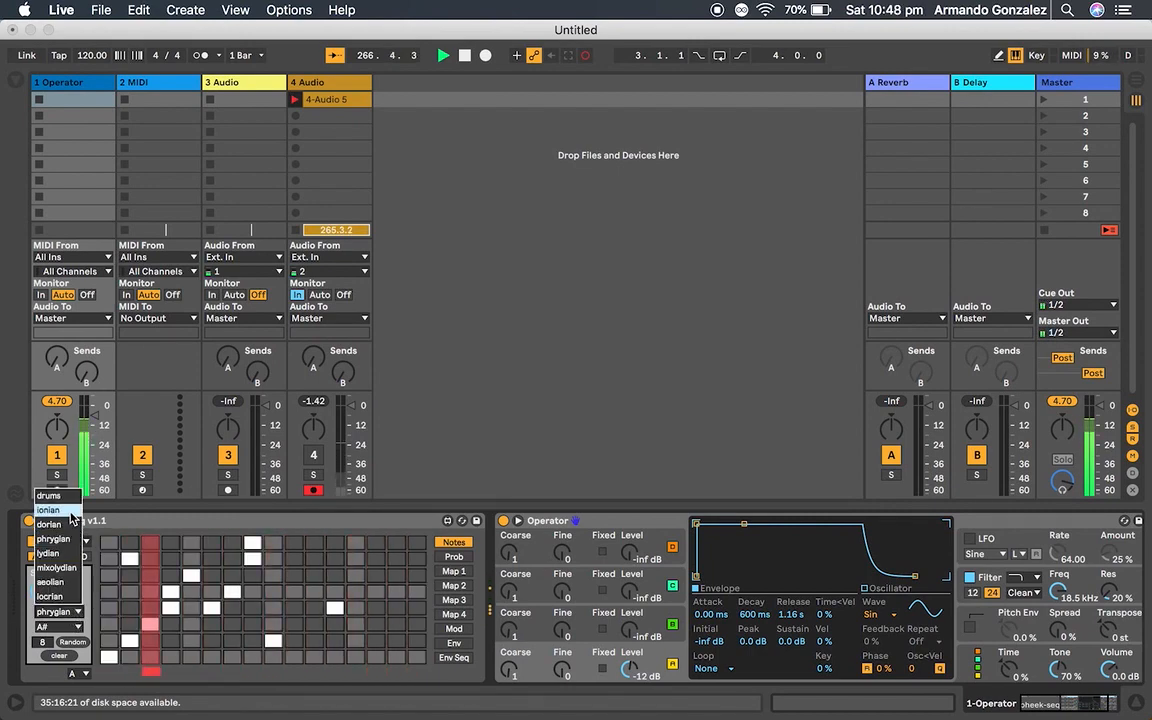
left_click(70, 510)
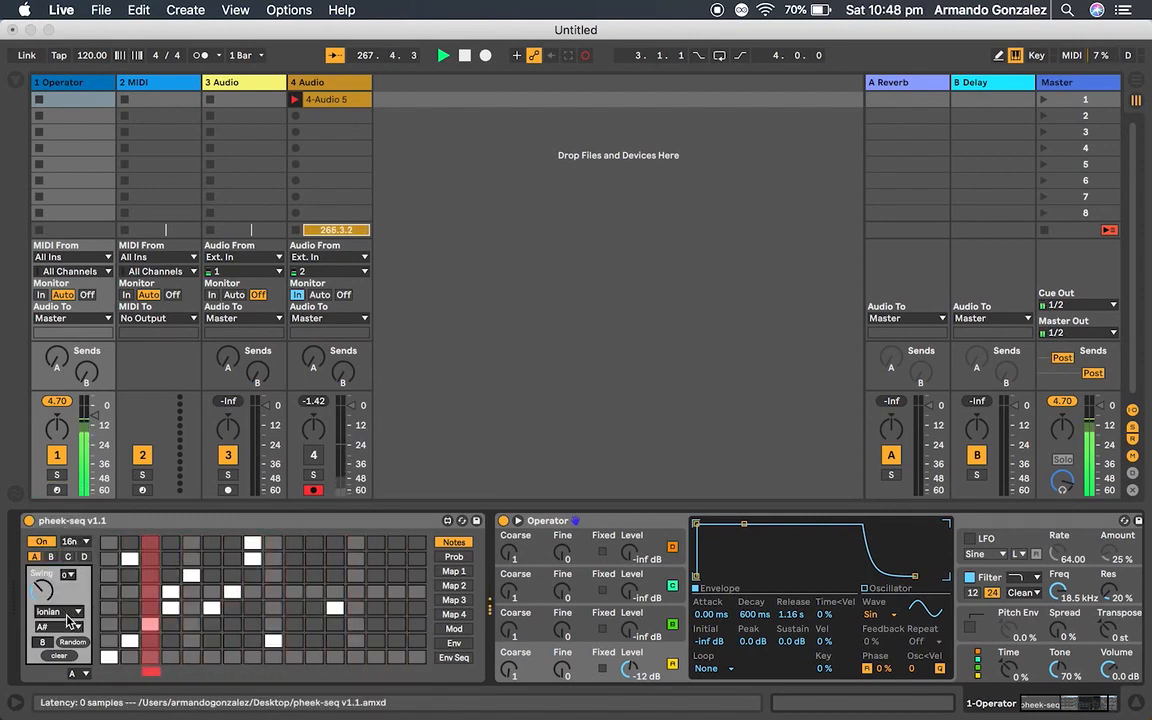
left_click(69, 612)
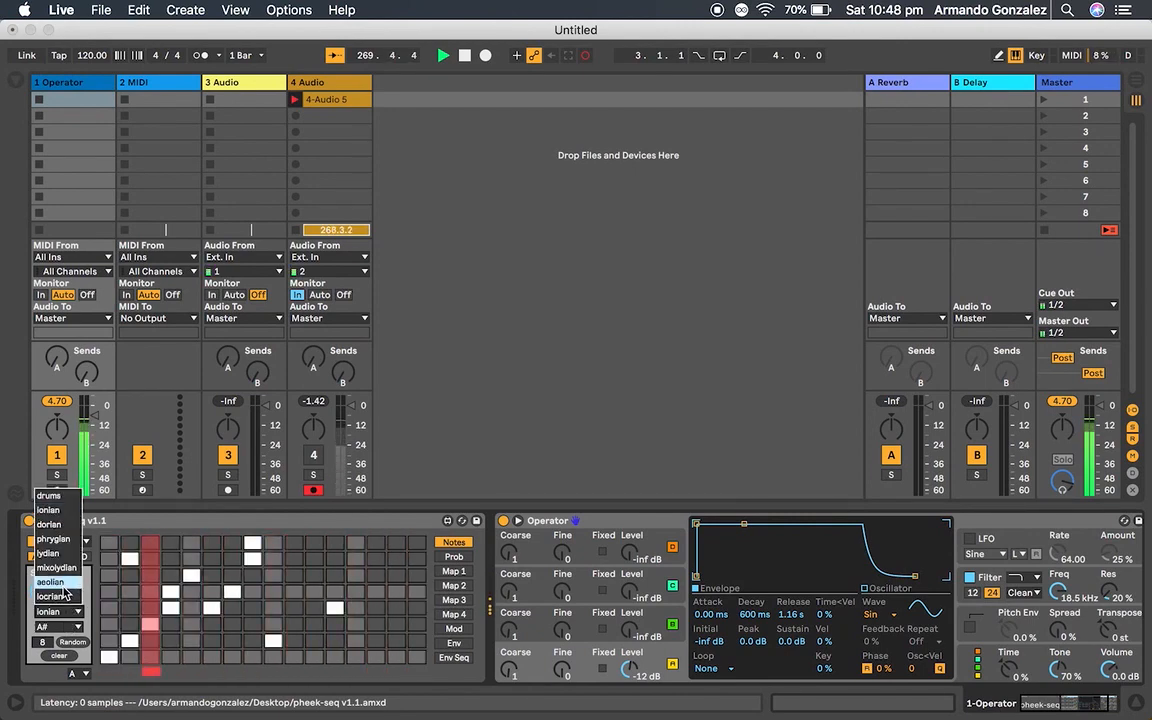
left_click(52, 581)
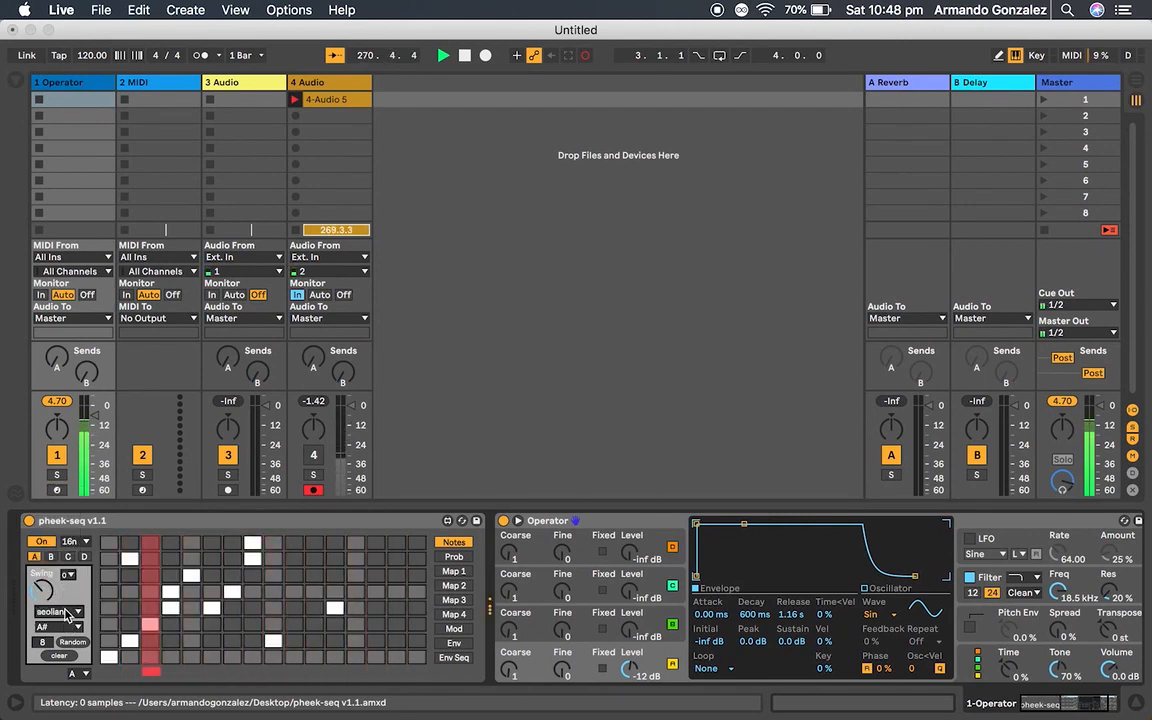
left_click(67, 612)
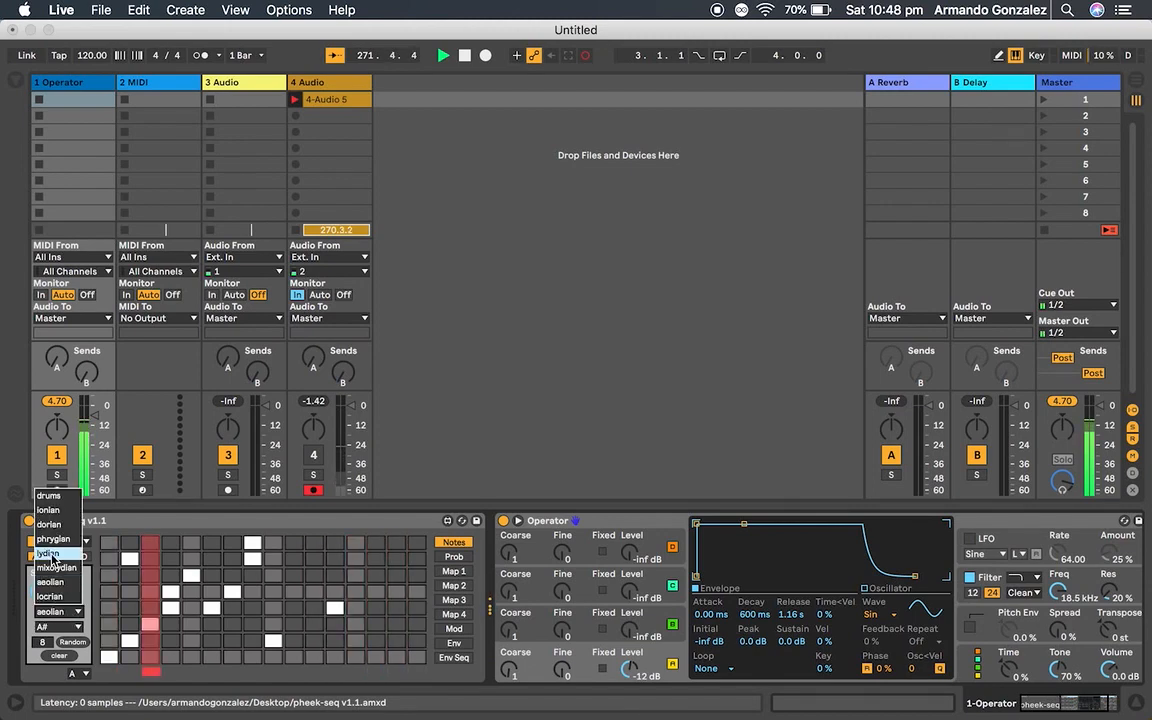
left_click(62, 602)
left_click(63, 605)
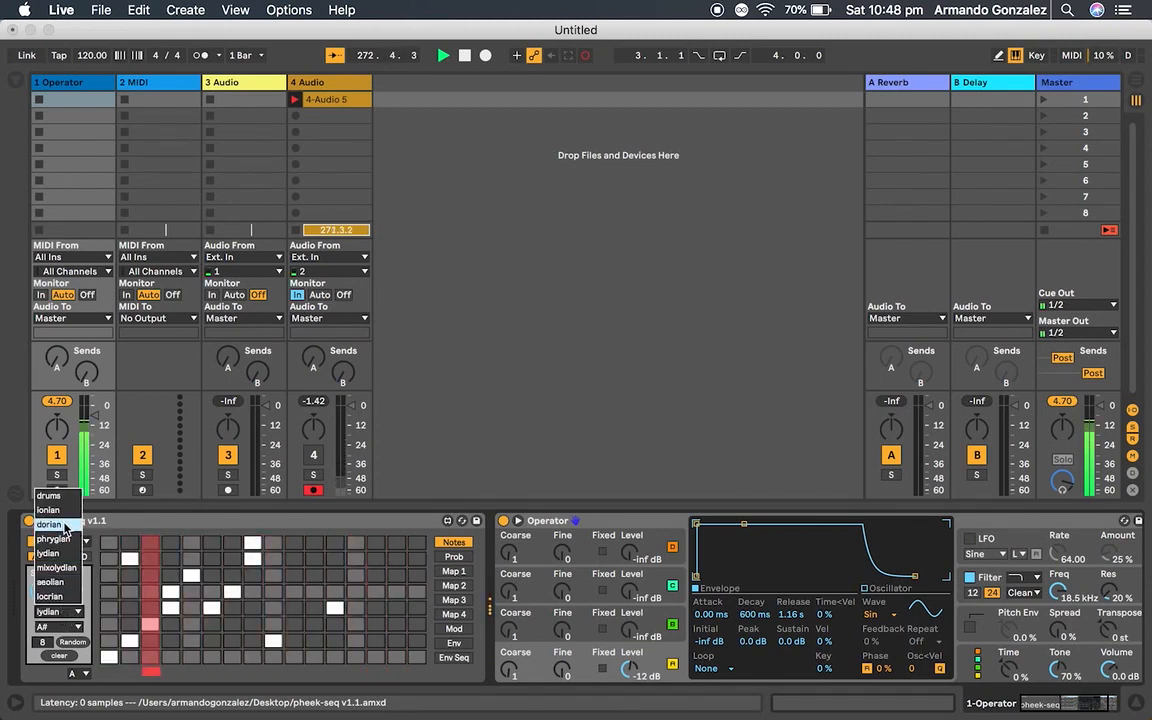
left_click(72, 606)
left_click(72, 606)
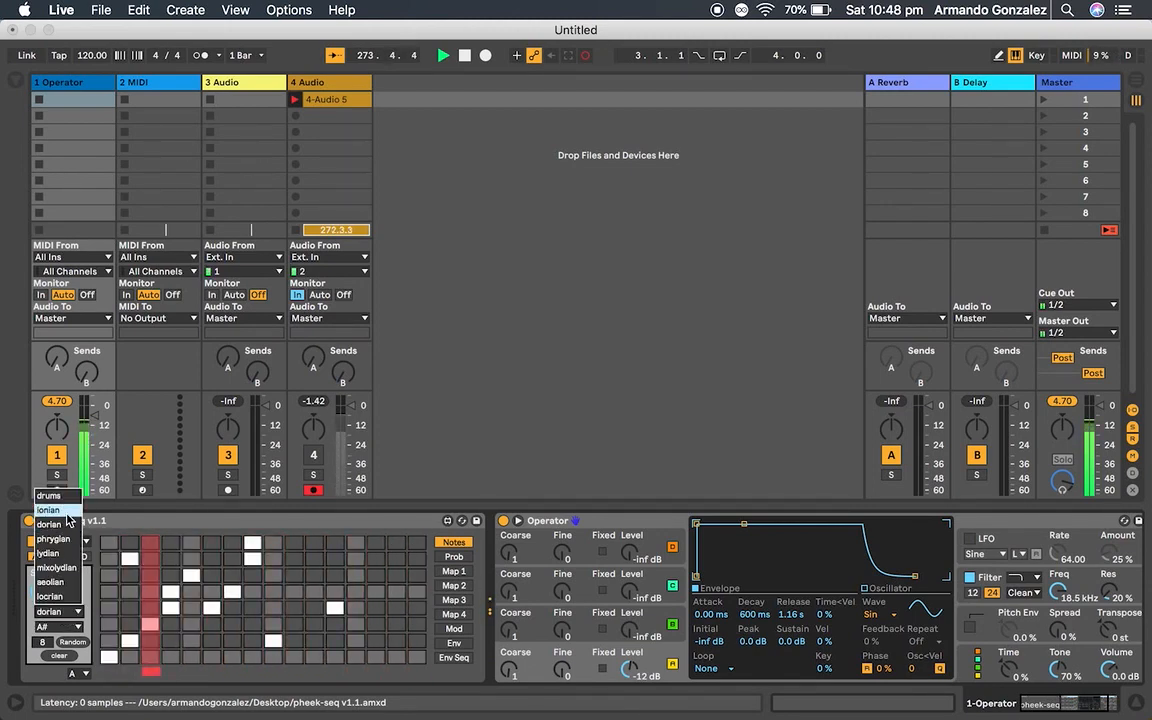
left_click(67, 510)
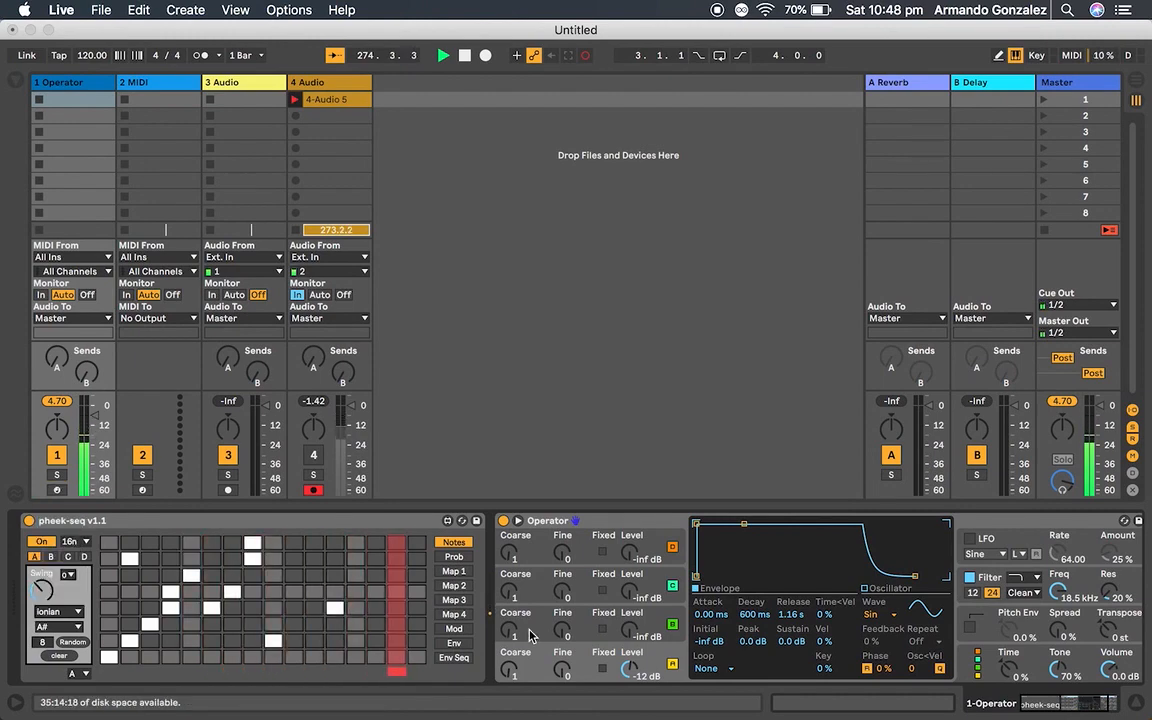
Step: Delete Operator from the first track and set the sequencer's note mode to drums
left_click(562, 522)
key("Delete")
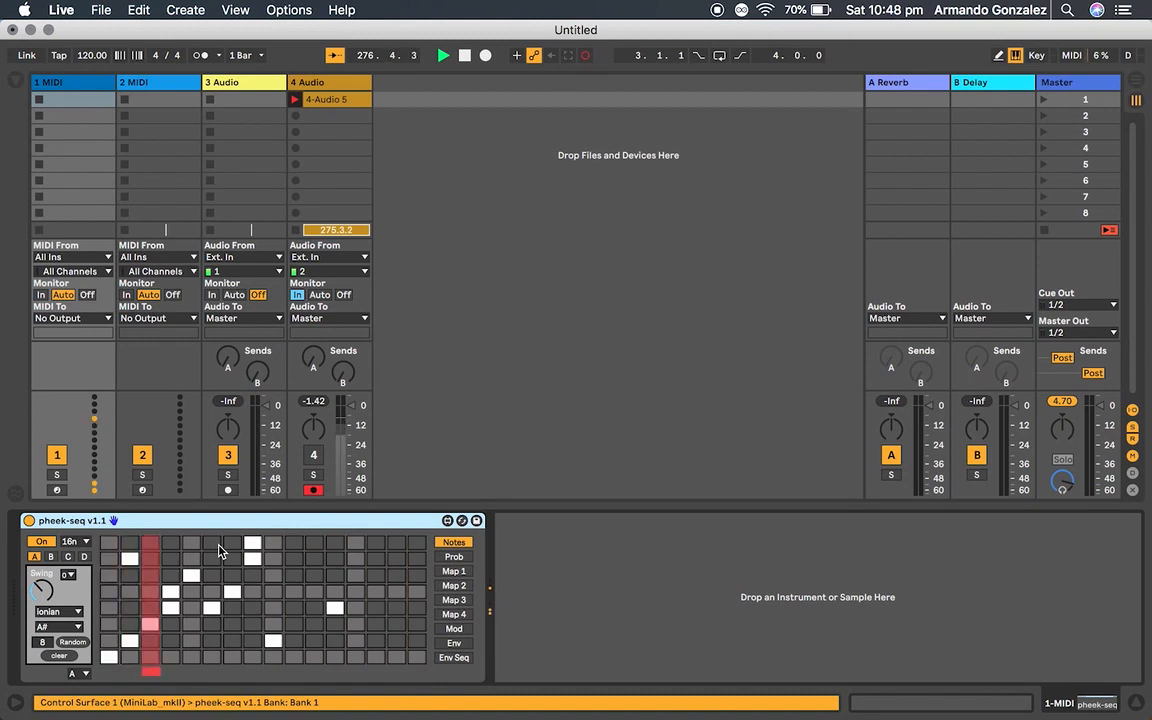
left_click(60, 611)
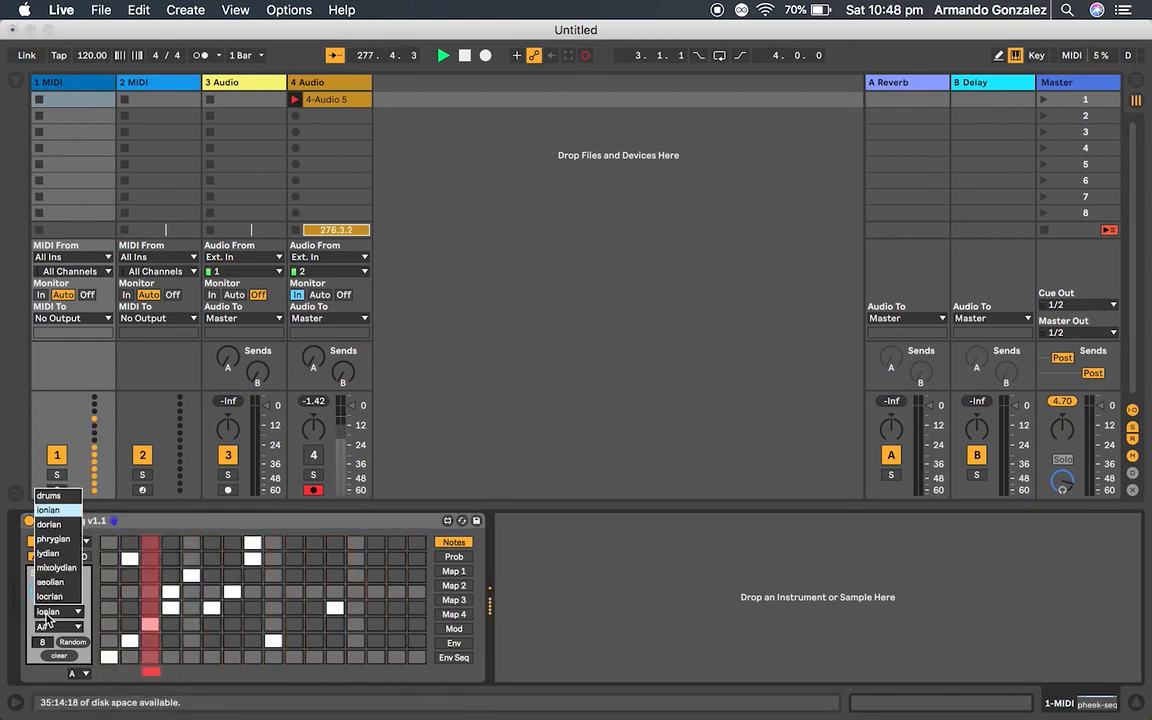
left_click(50, 495)
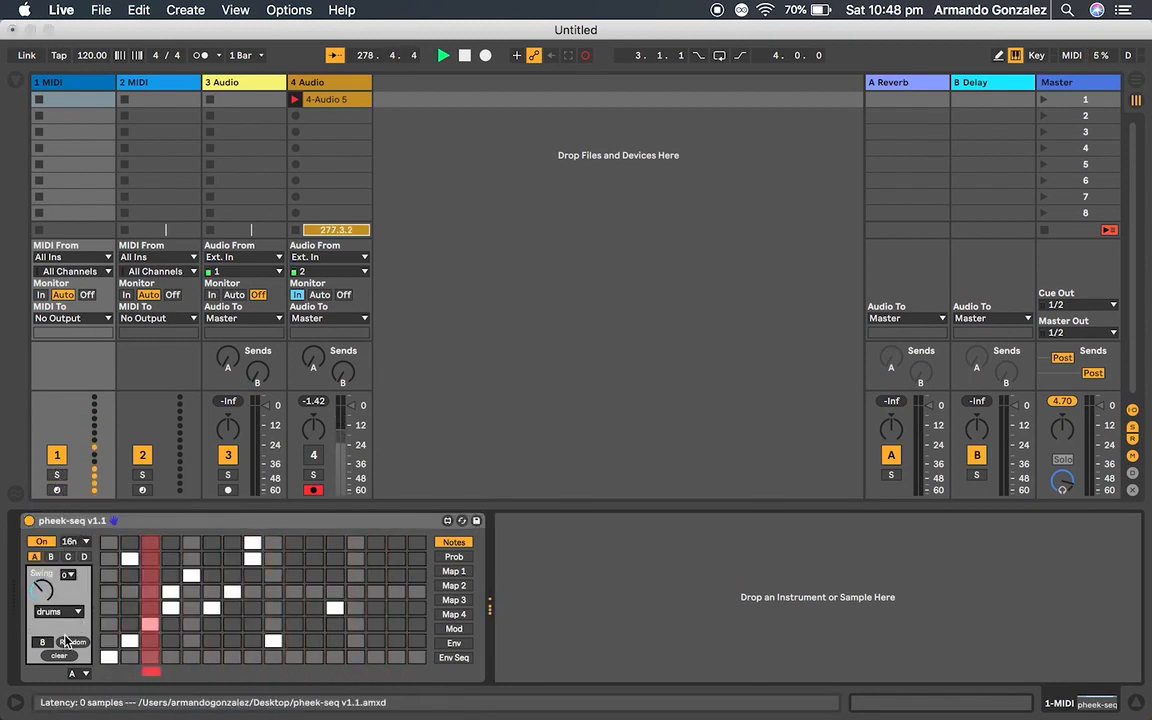
left_click(68, 610)
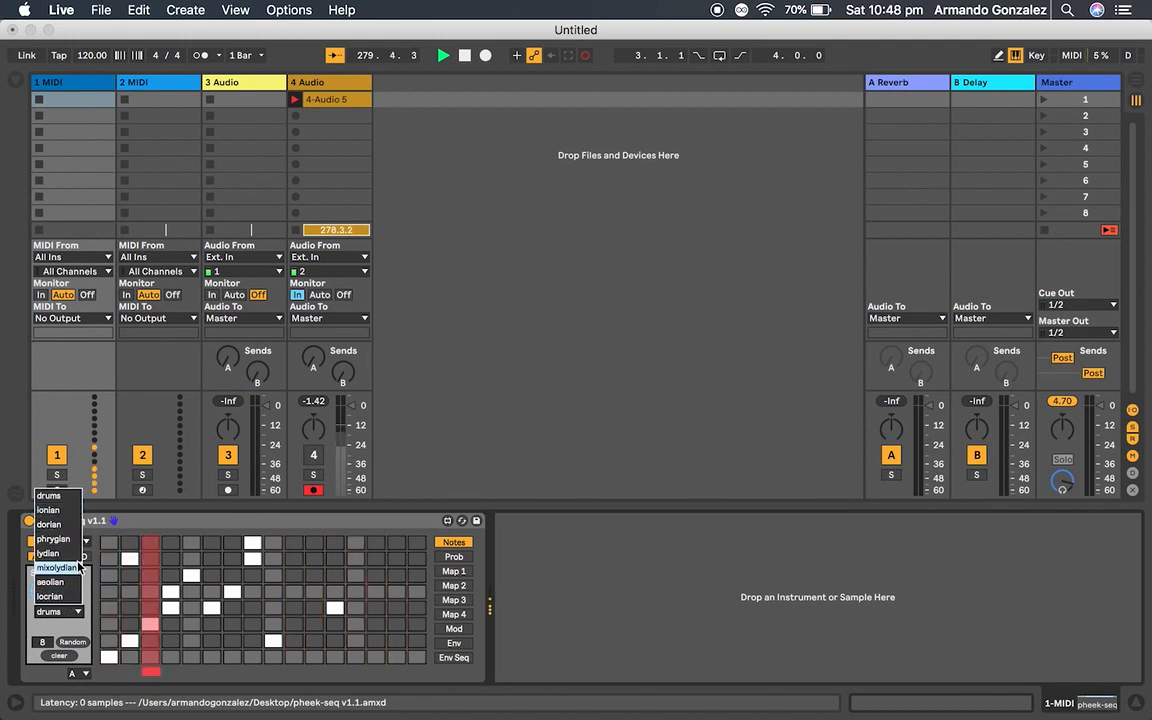
left_click(68, 502)
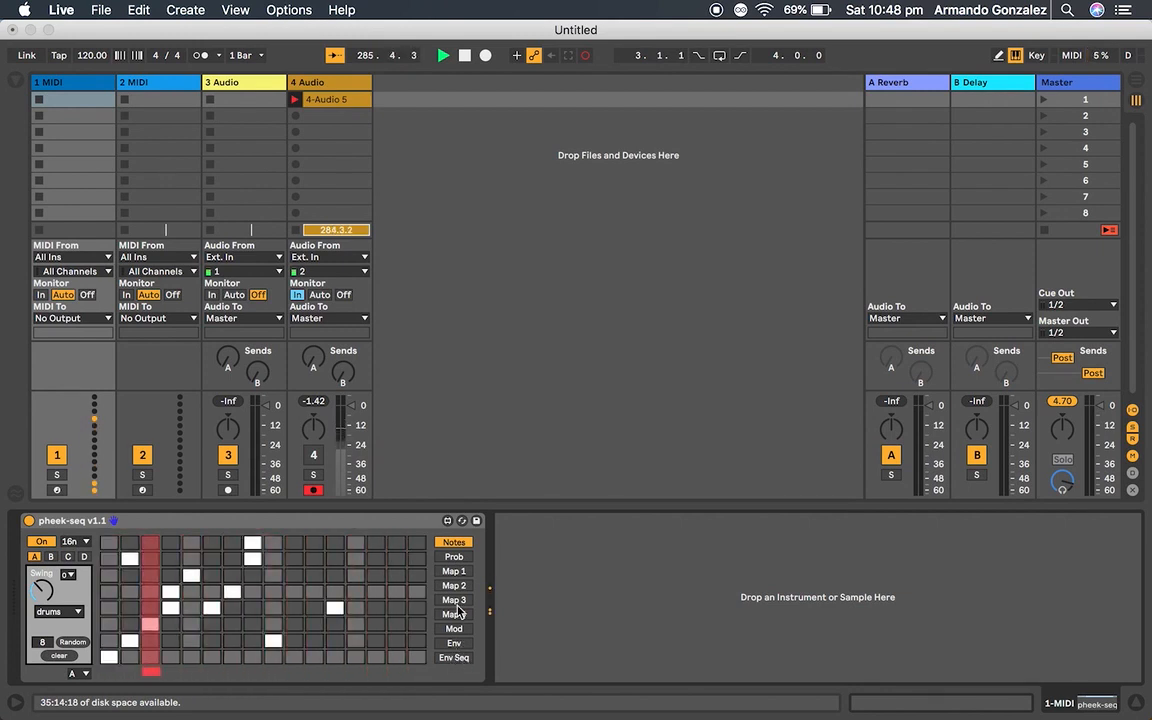
Step: Show the sequencer's Map 1 modulation lane and load the 606 Excalibur Kit onto the first track
left_click(455, 573)
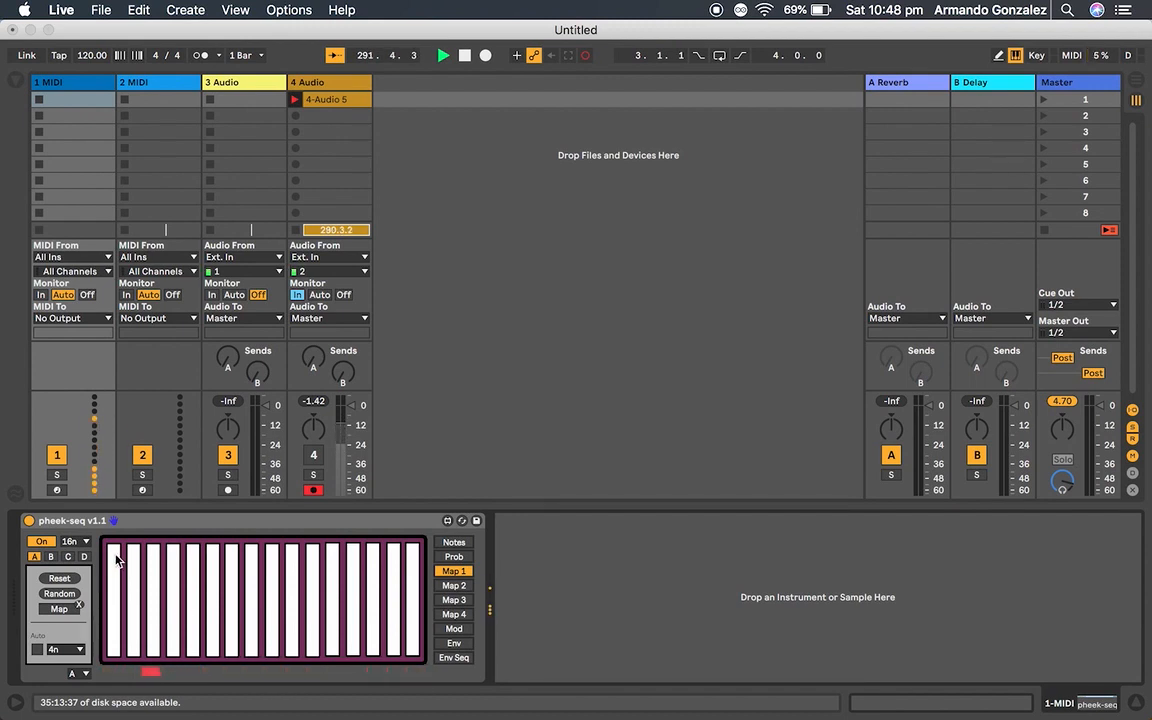
left_click(14, 80)
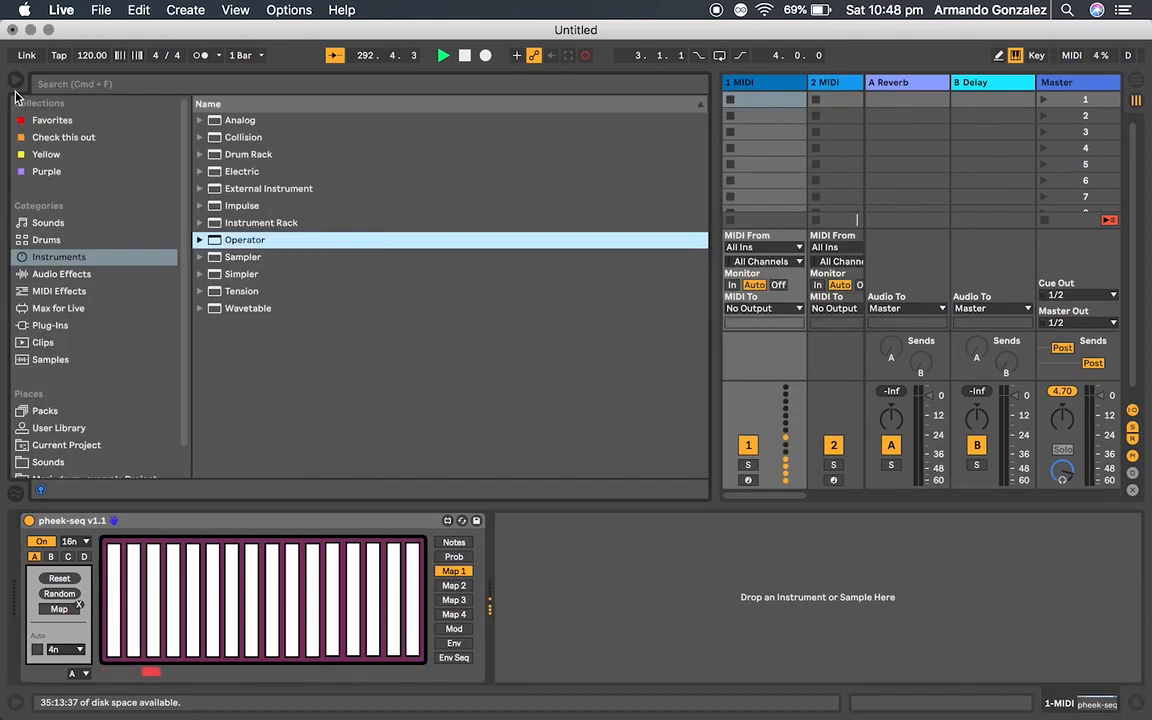
left_click(84, 241)
left_click_drag(312, 273, 475, 386)
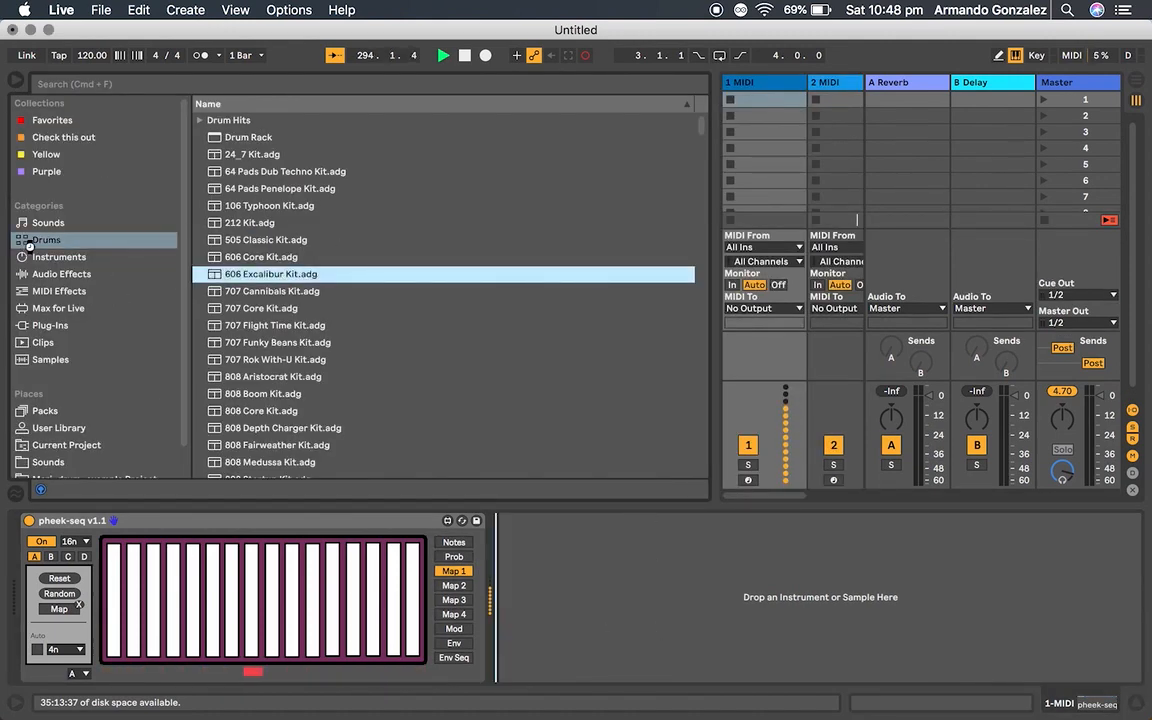
key("Return")
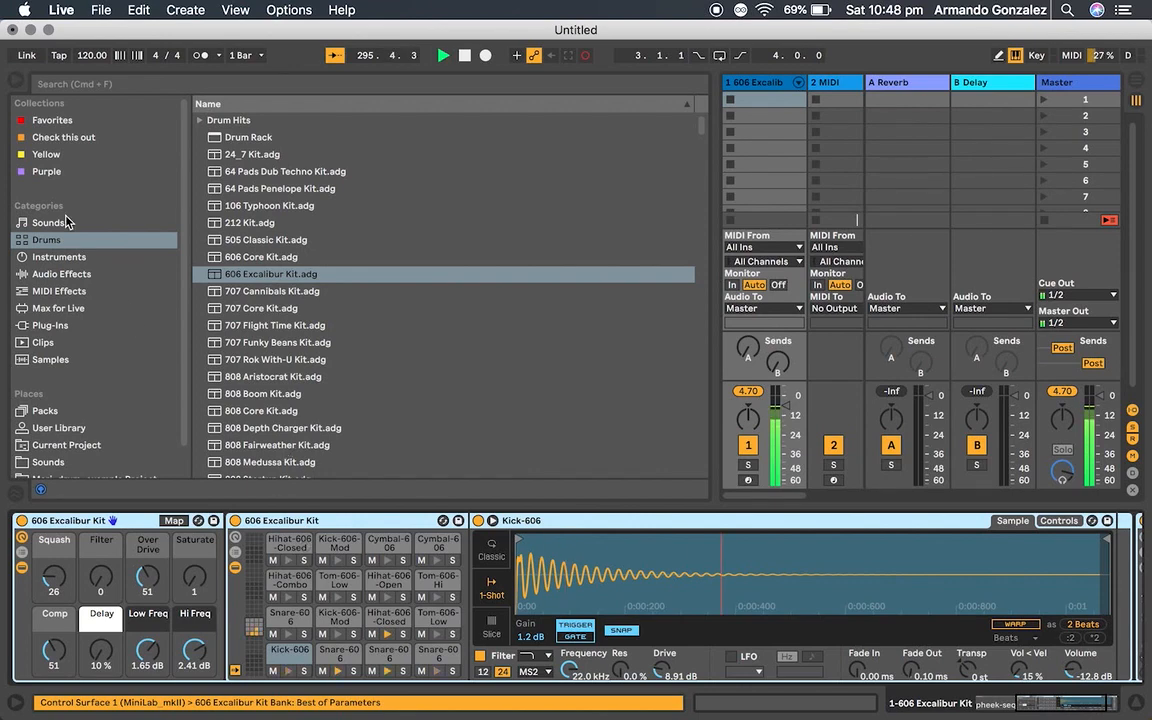
left_click(14, 78)
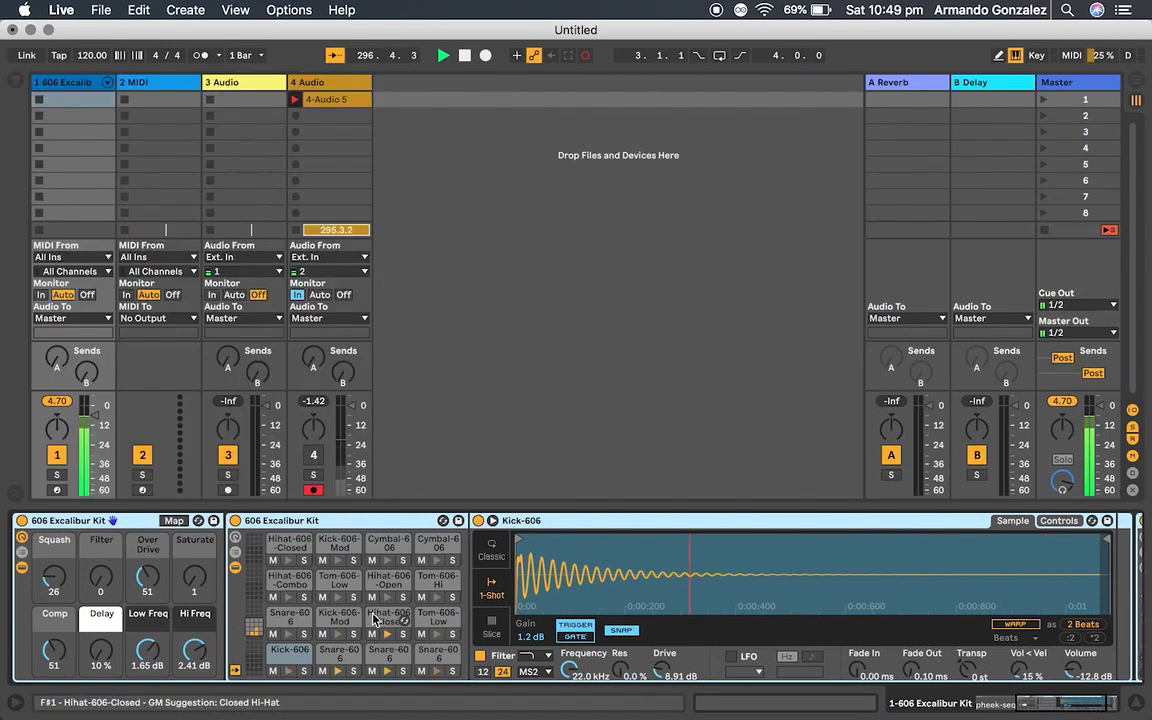
Step: Collapse the 606 Excalibur Kit rack and add the Echo audio effect after it
double_click(118, 520)
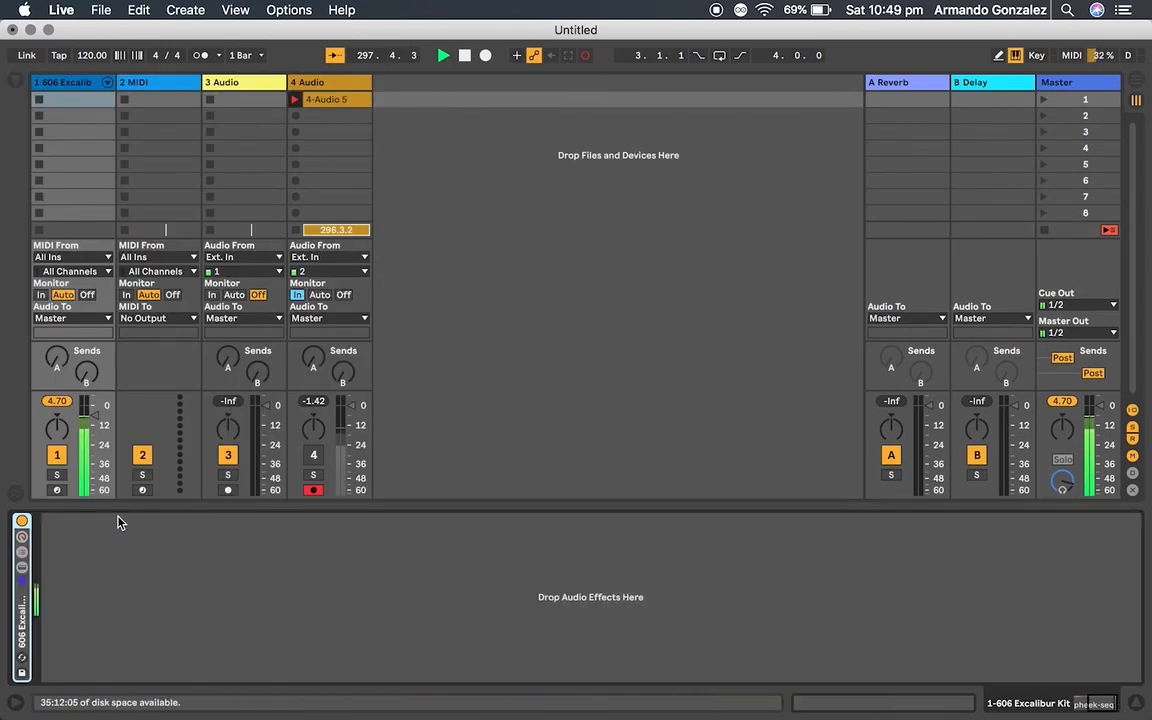
scroll(118, 522, "left", 5)
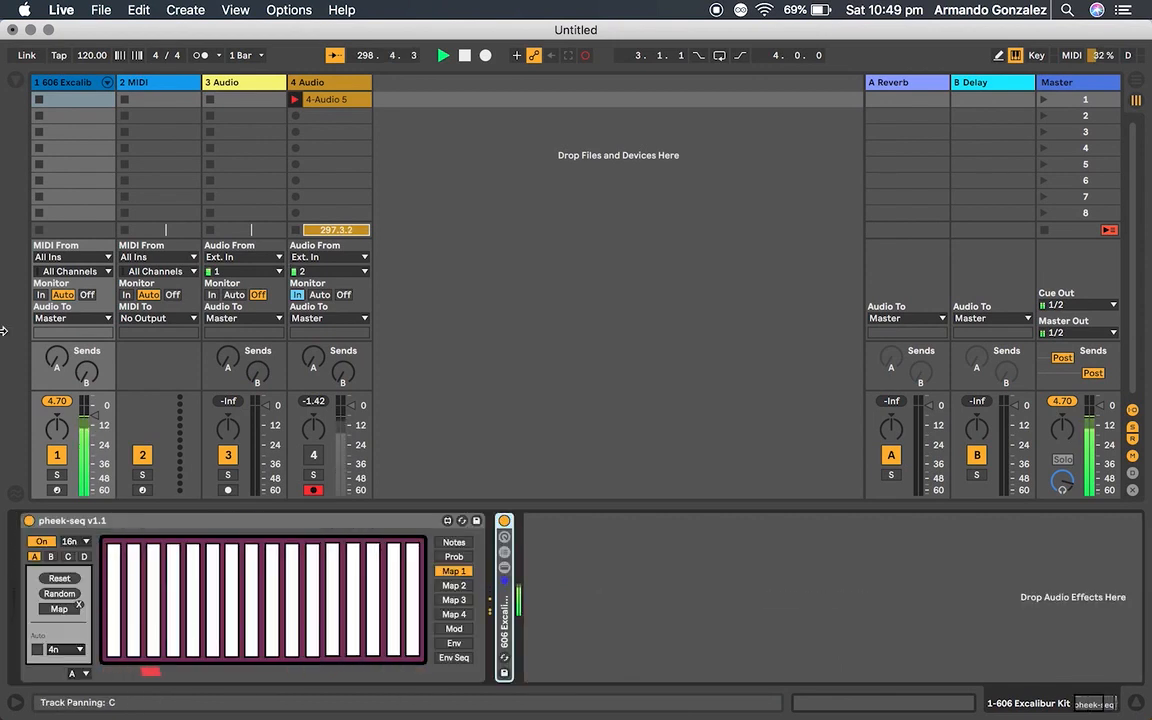
left_click(12, 82)
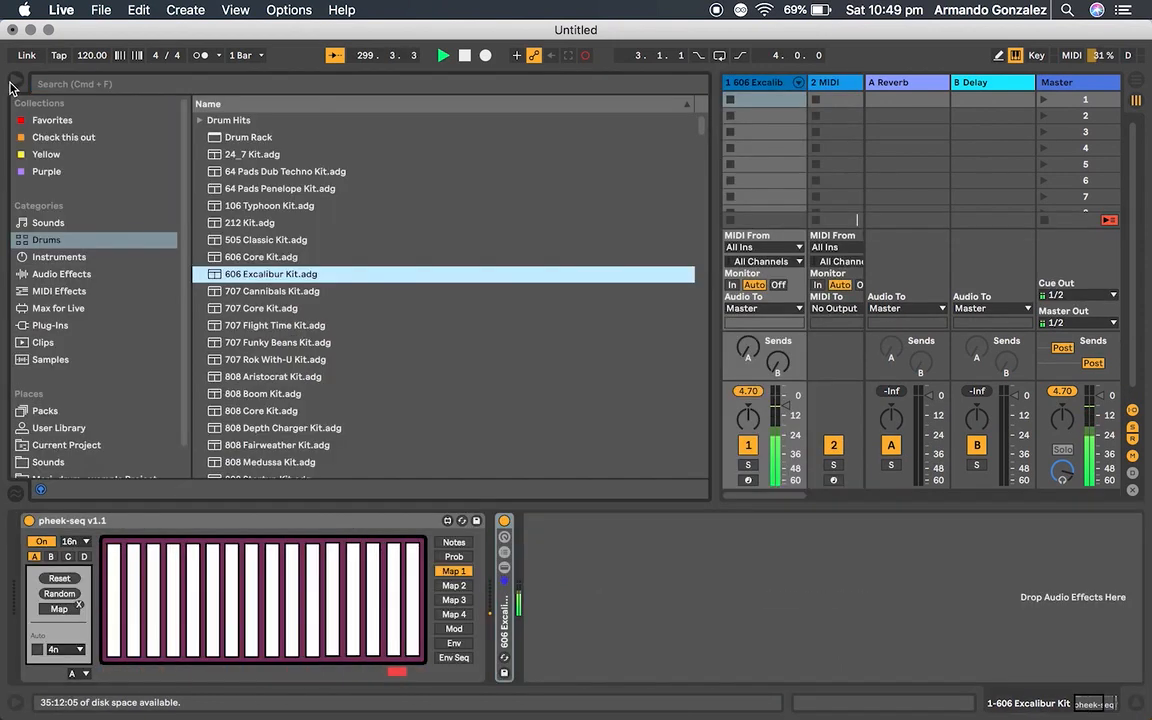
left_click(86, 273)
left_click(307, 345)
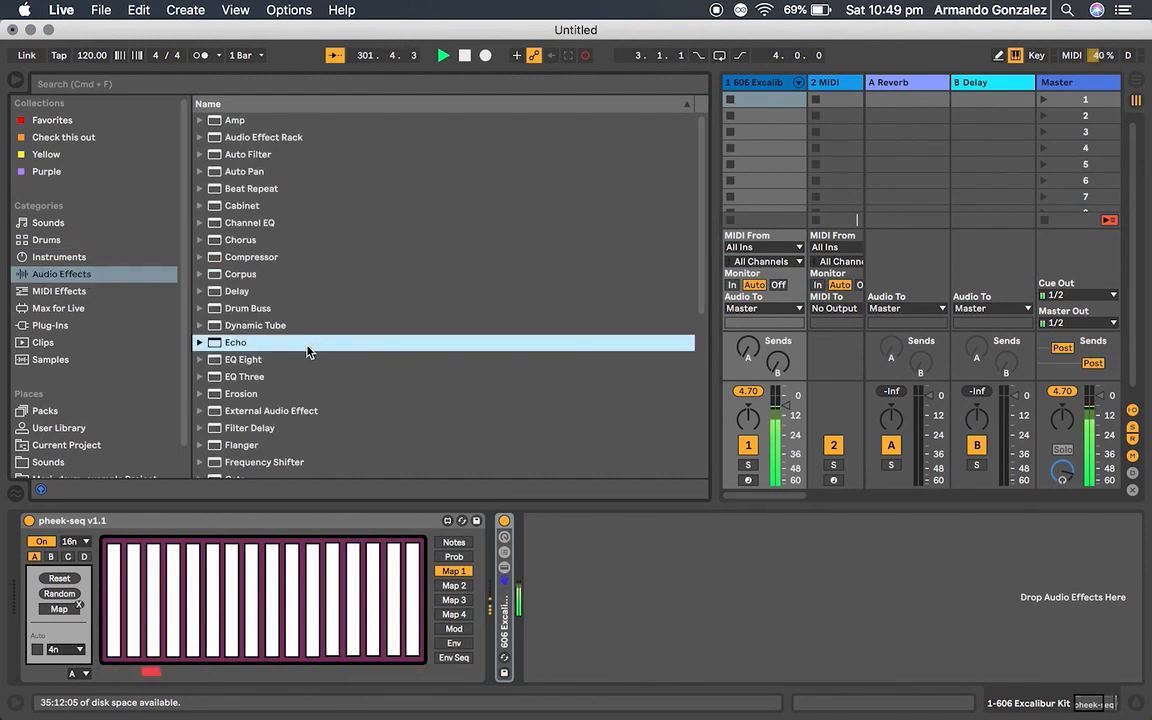
scroll(309, 352, "down", 3)
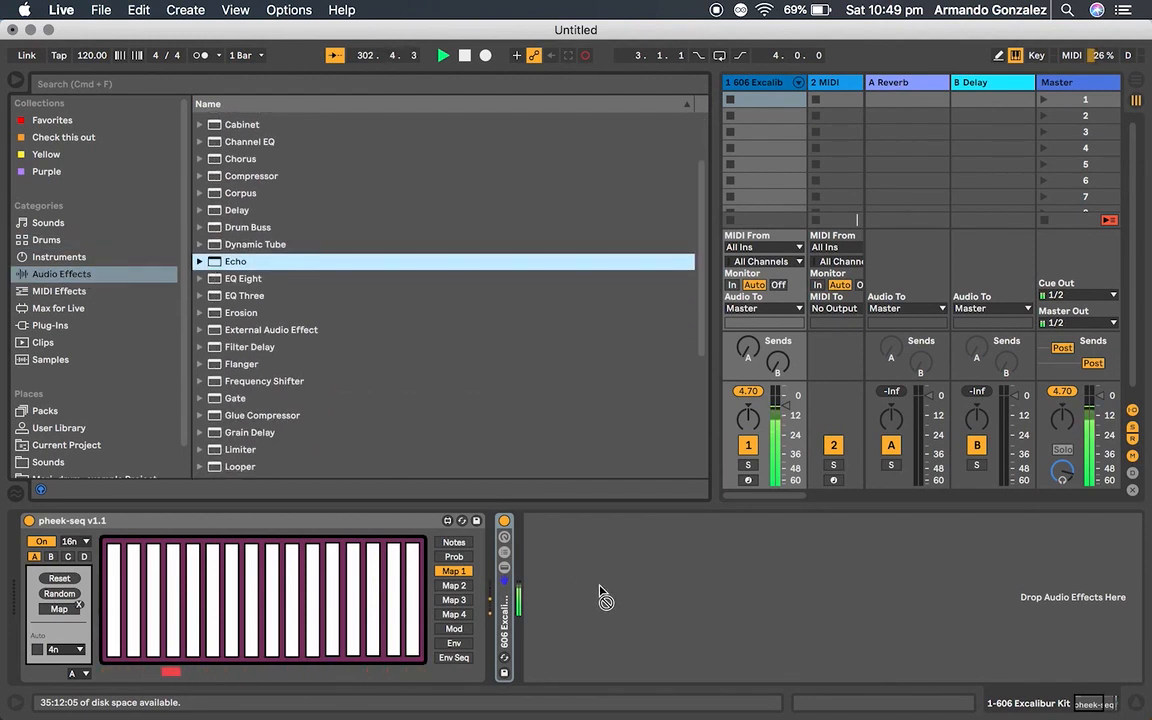
left_click(200, 262)
left_click(200, 261)
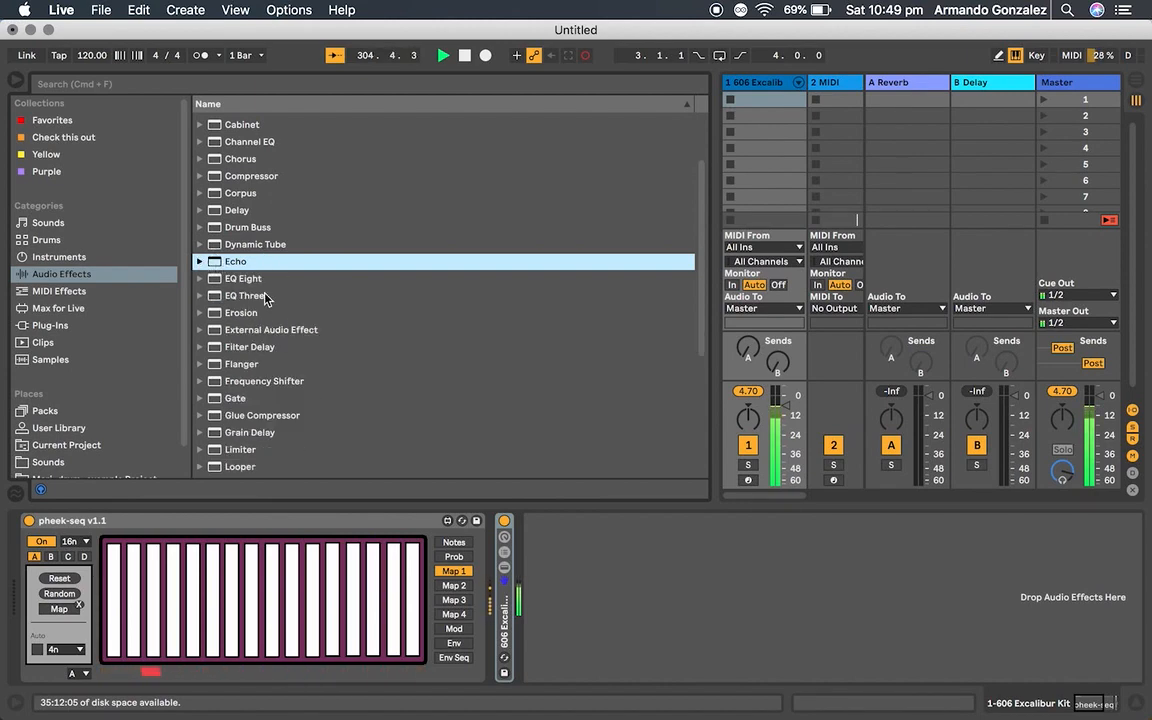
left_click_drag(608, 625, 610, 626)
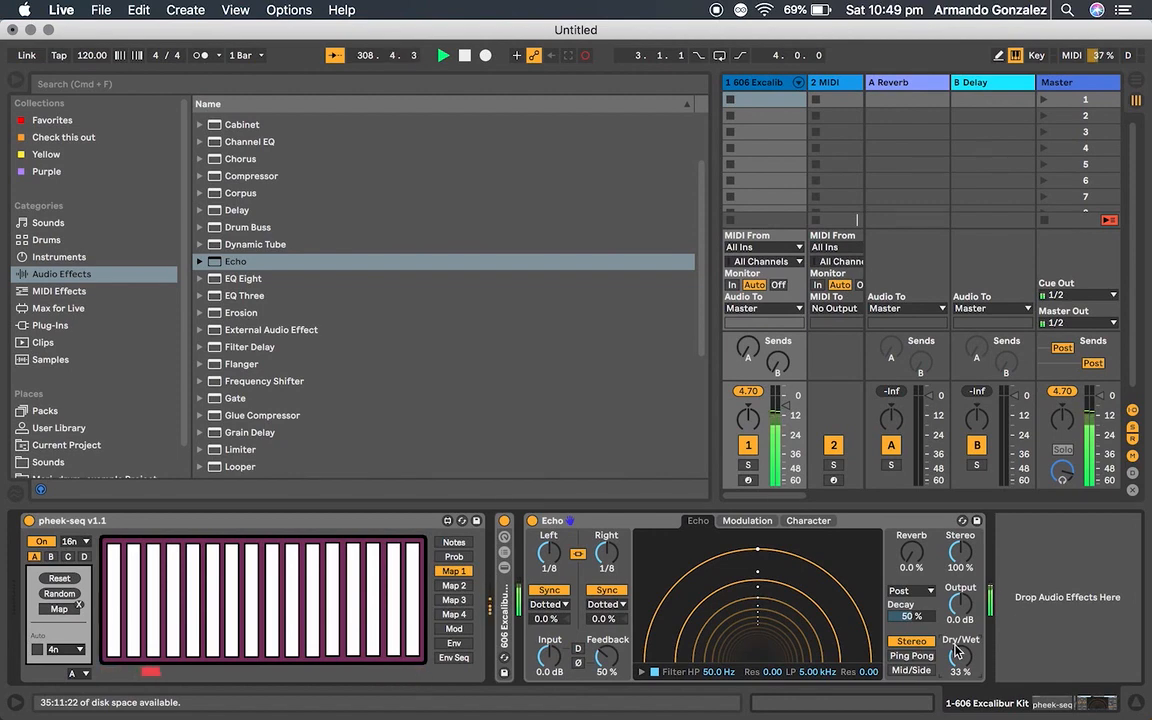
Step: Switch Echo from synced to free delay time, set both delays to 224 ms and the dry/wet mix to 59%
left_click(609, 593)
mouse_move(608, 554)
left_mouse_down()
mouse_move(608, 615)
mouse_move(608, 543)
mouse_move(608, 570)
mouse_move(608, 556)
left_mouse_up()
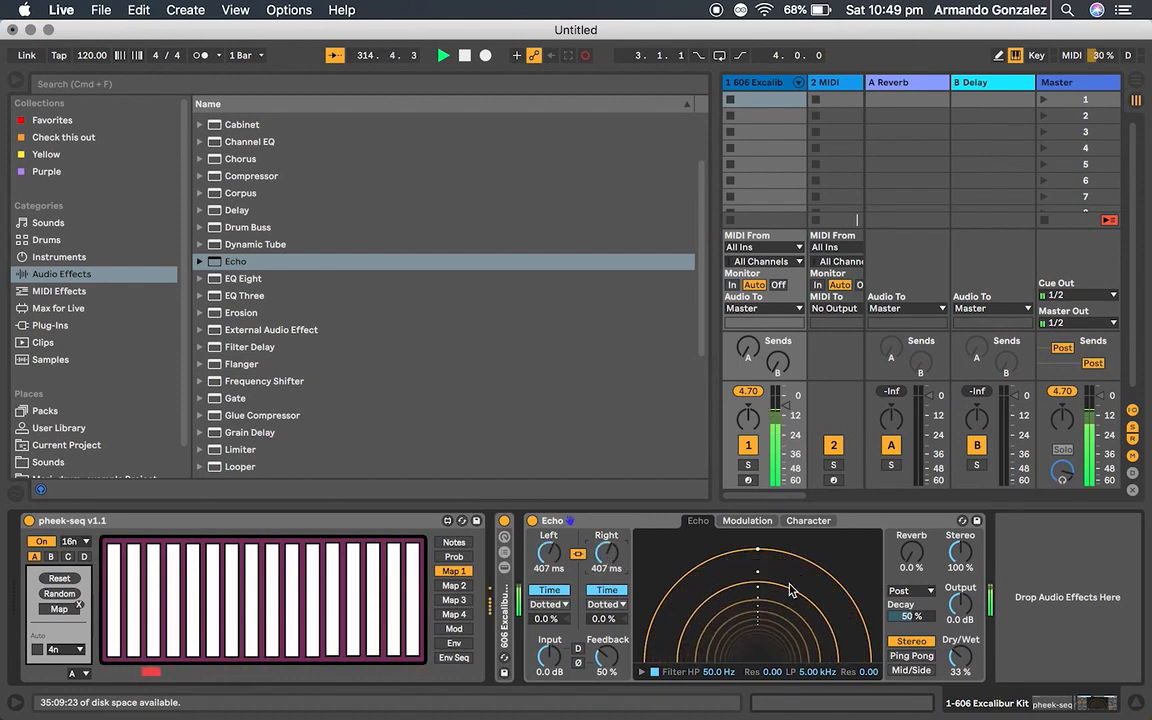
left_click_drag(960, 655, 960, 651)
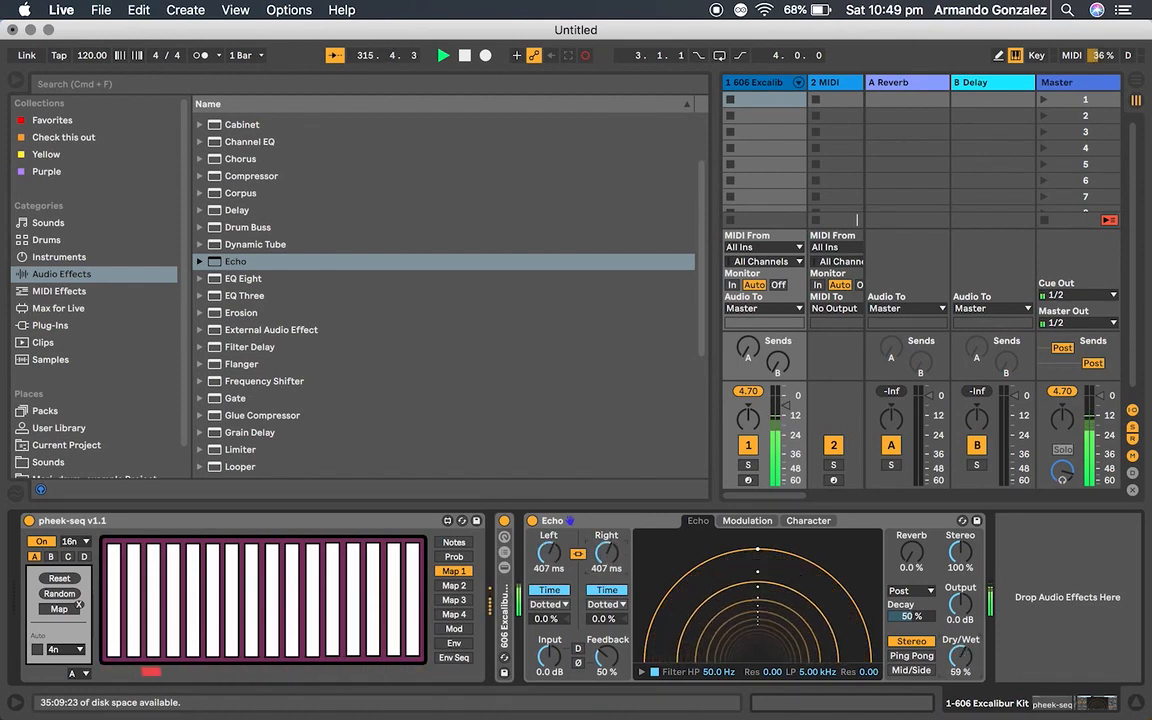
mouse_move(607, 553)
left_mouse_down()
mouse_move(607, 612)
mouse_move(607, 540)
mouse_move(613, 557)
left_mouse_up()
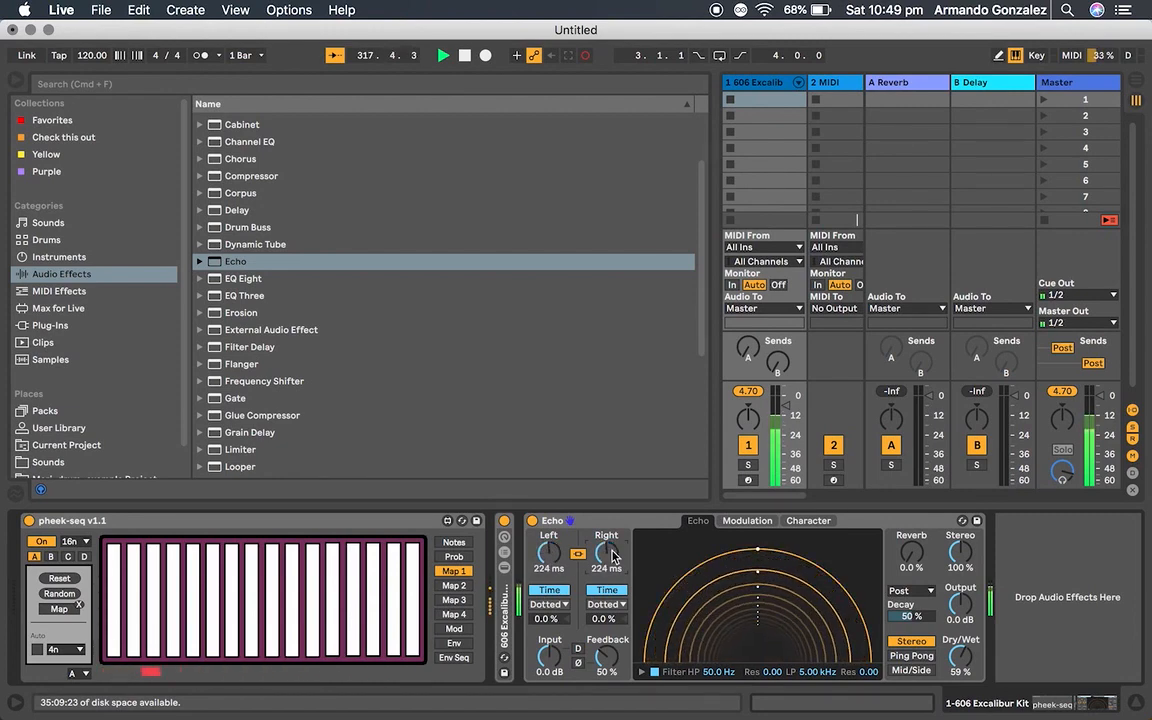
Step: Map the sequencer's Map 1 modulation lane to Echo's right delay time
left_click(62, 611)
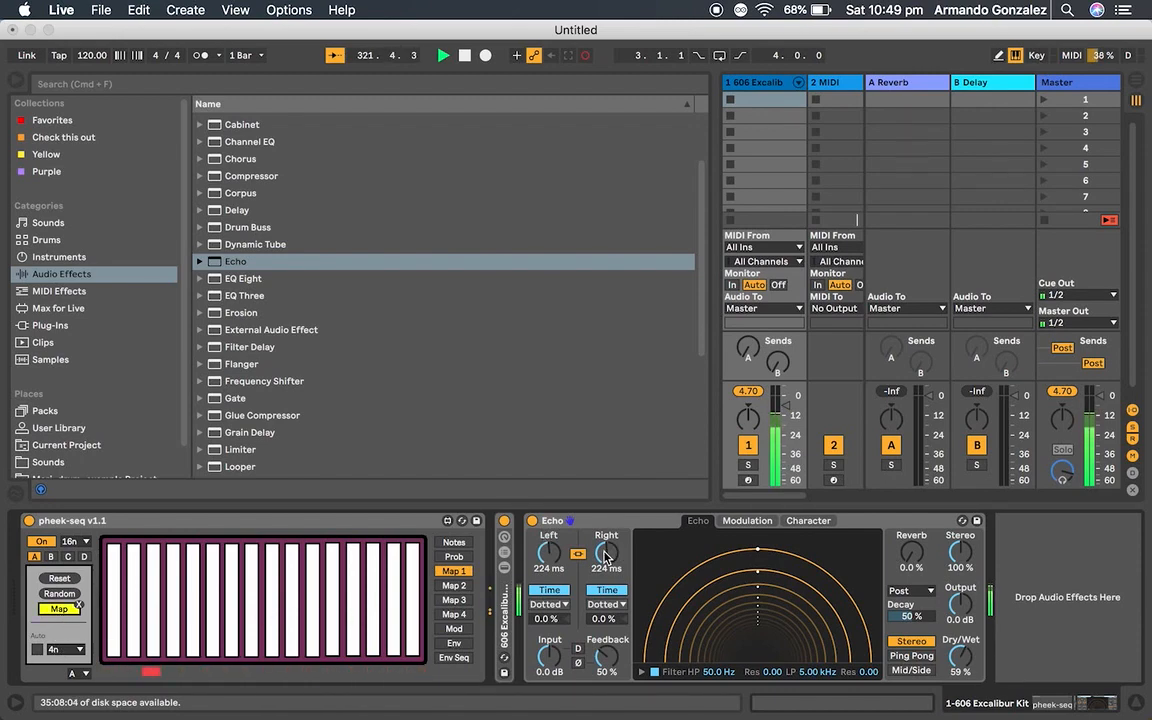
left_click(605, 556)
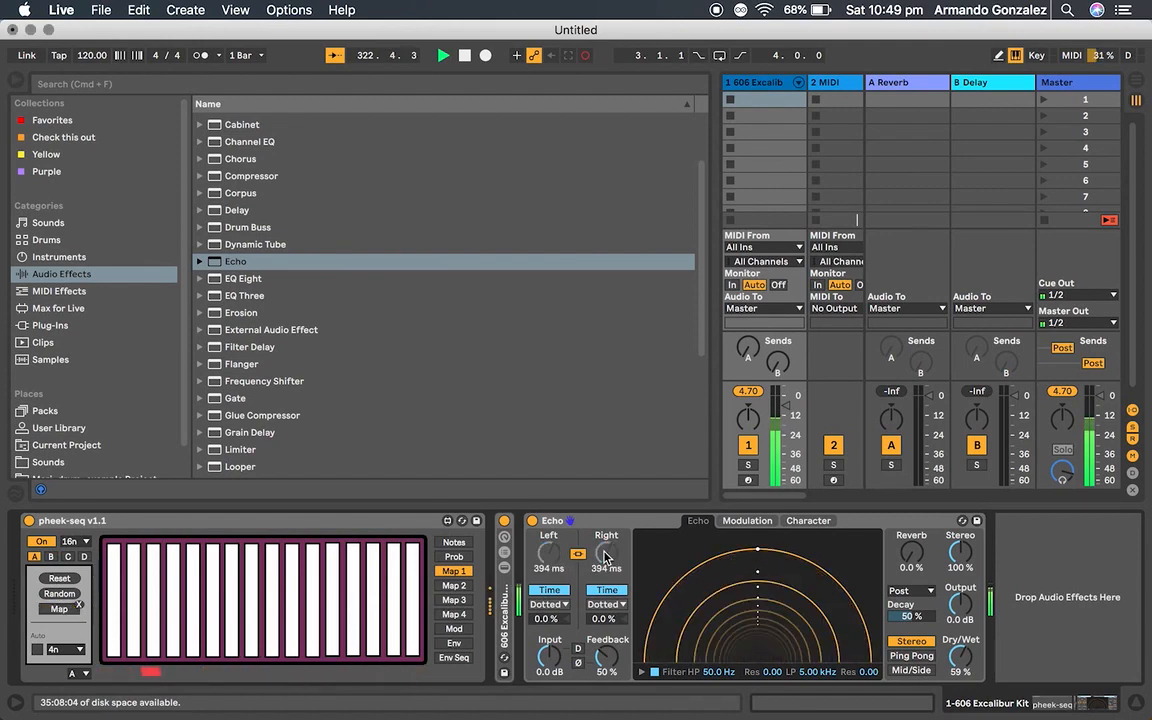
Step: Restrict the value ranges of all 16 steps in the Map 1 lane to short bands near the top
left_click(549, 560)
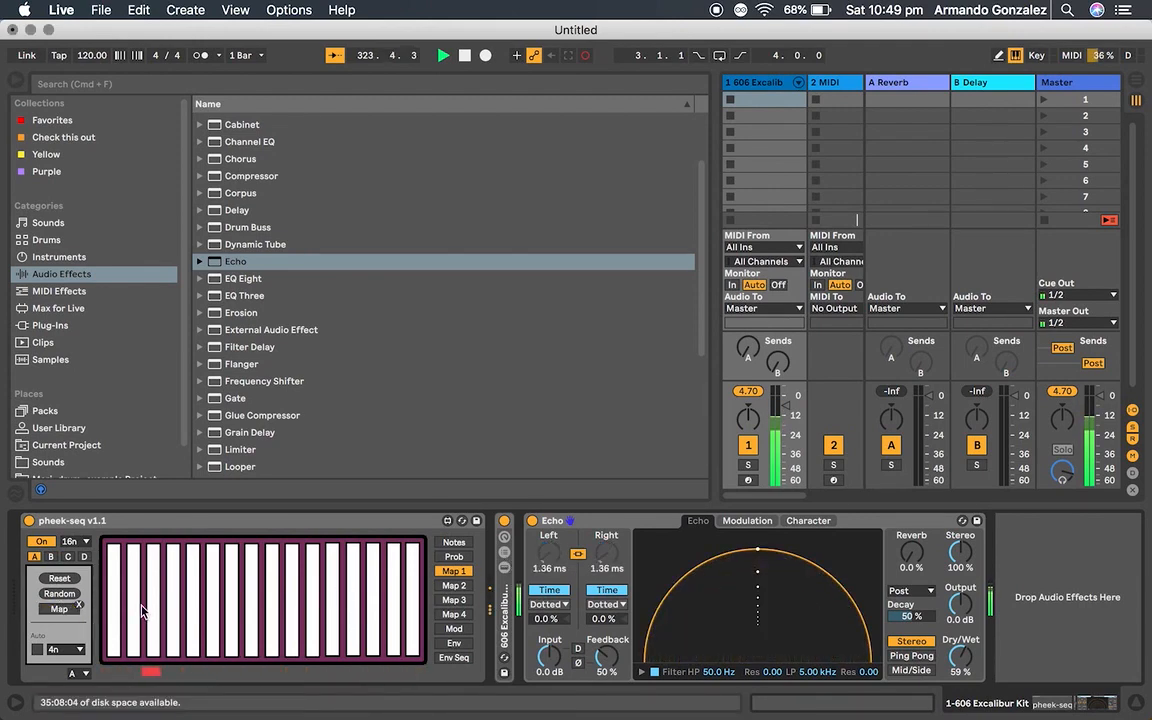
left_click(600, 569)
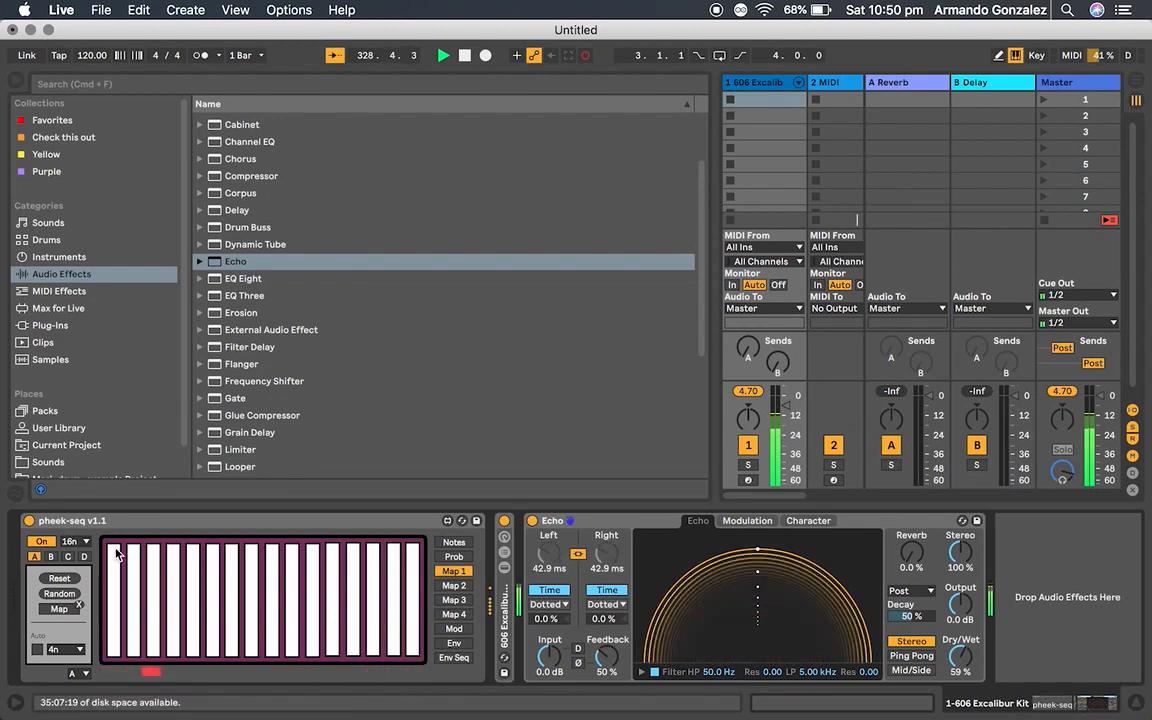
left_click(113, 561)
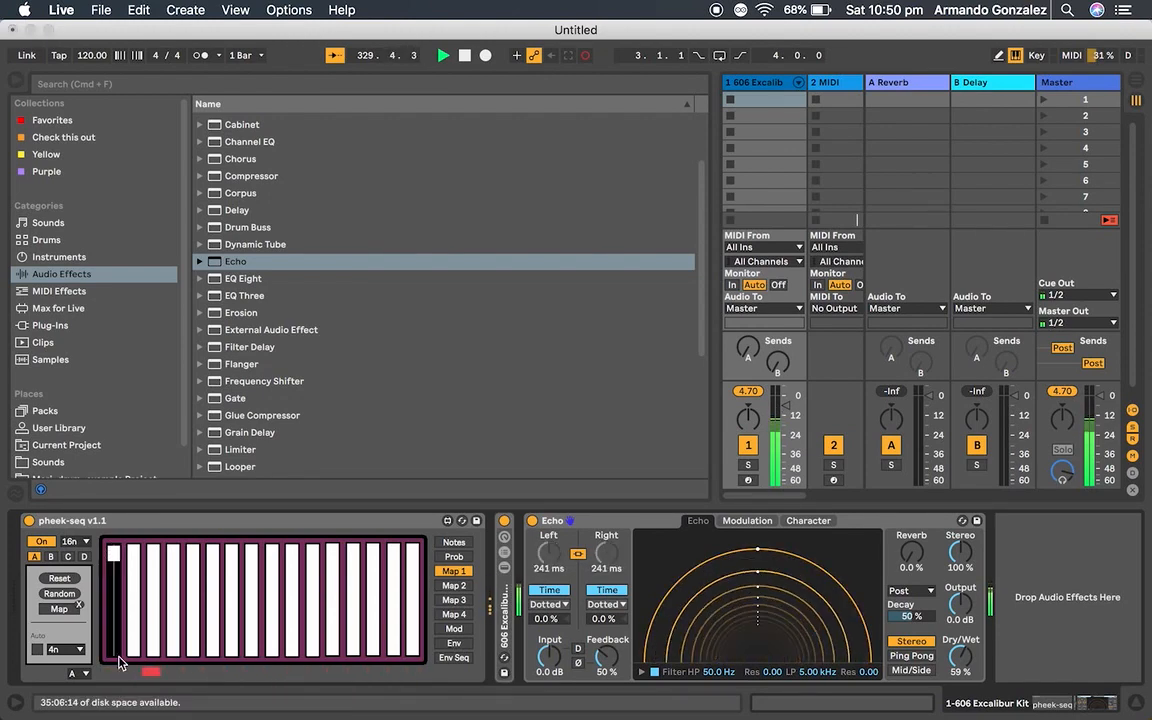
left_click(133, 570)
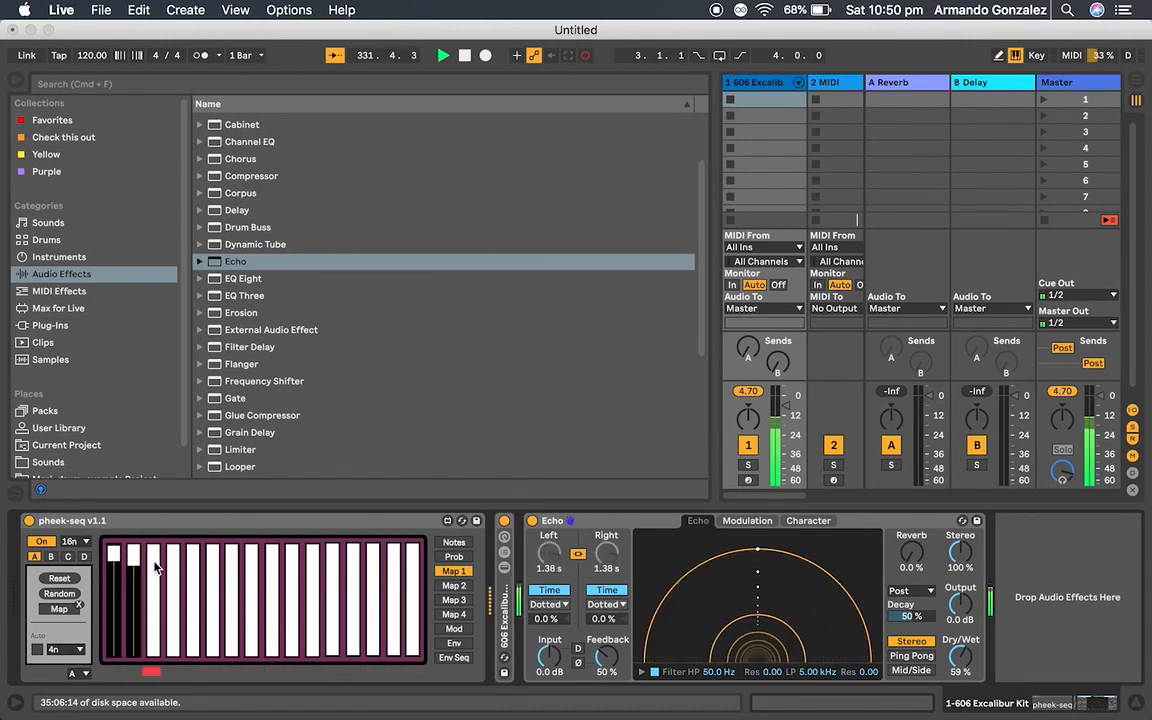
left_click(153, 566)
left_click(174, 566)
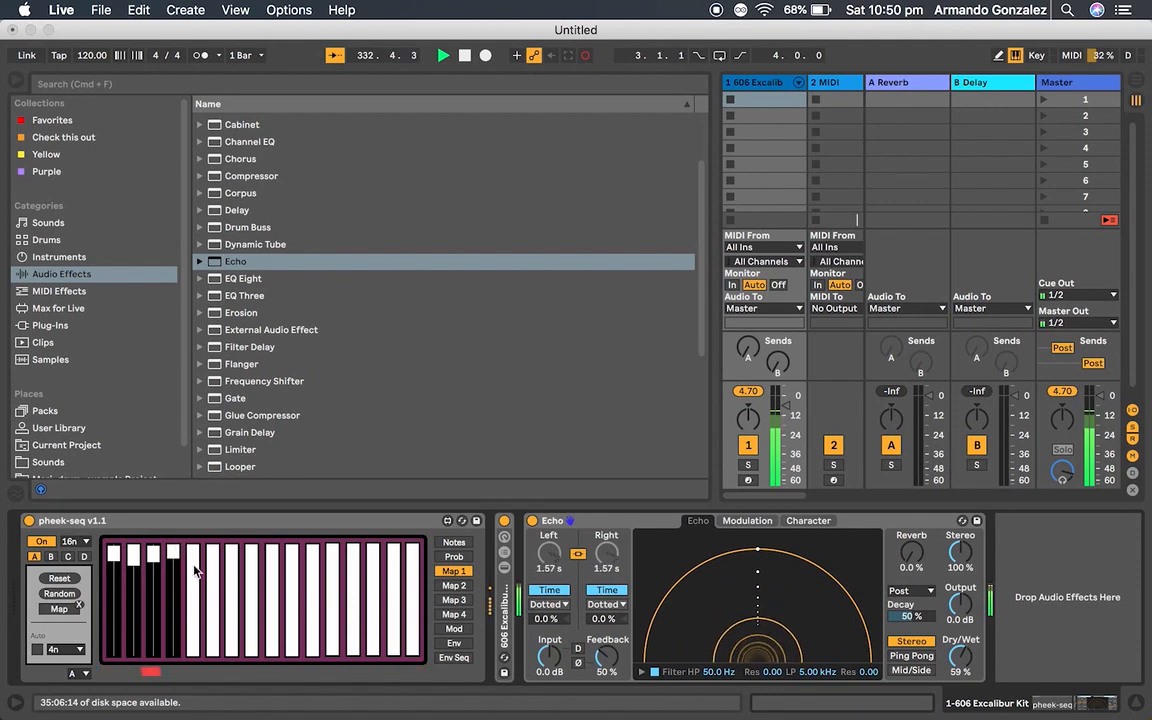
left_click(194, 566)
left_click(213, 566)
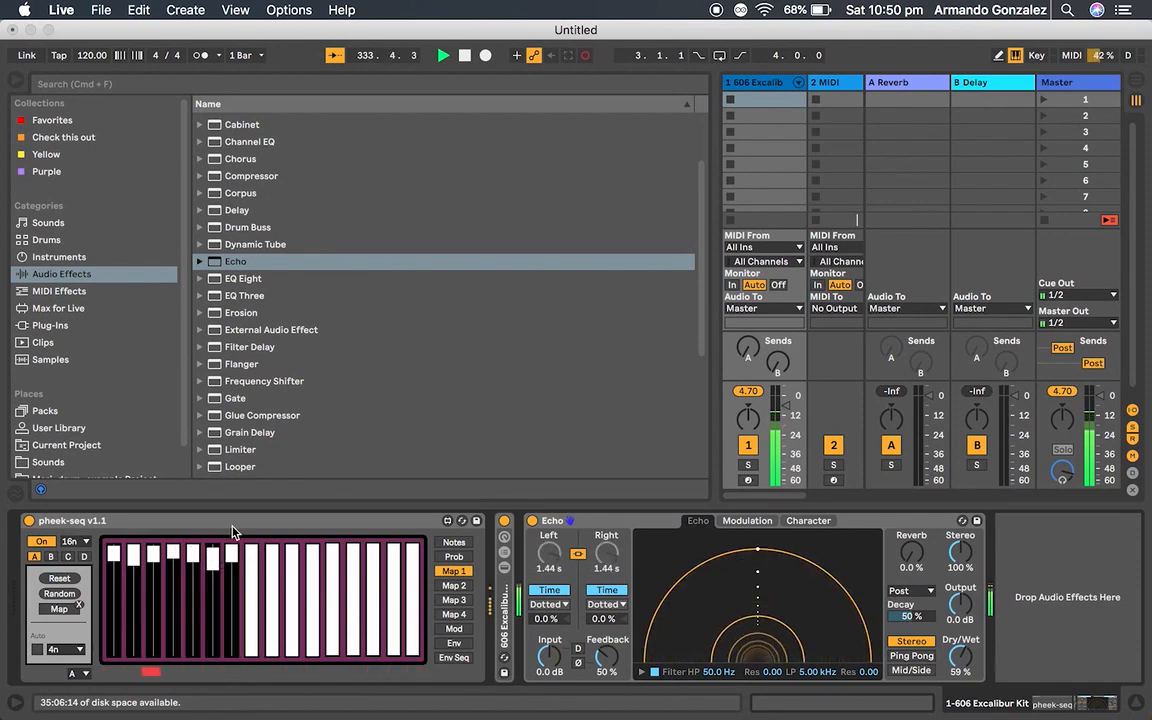
left_click(231, 558)
left_click(251, 556)
left_click(273, 555)
left_click(292, 564)
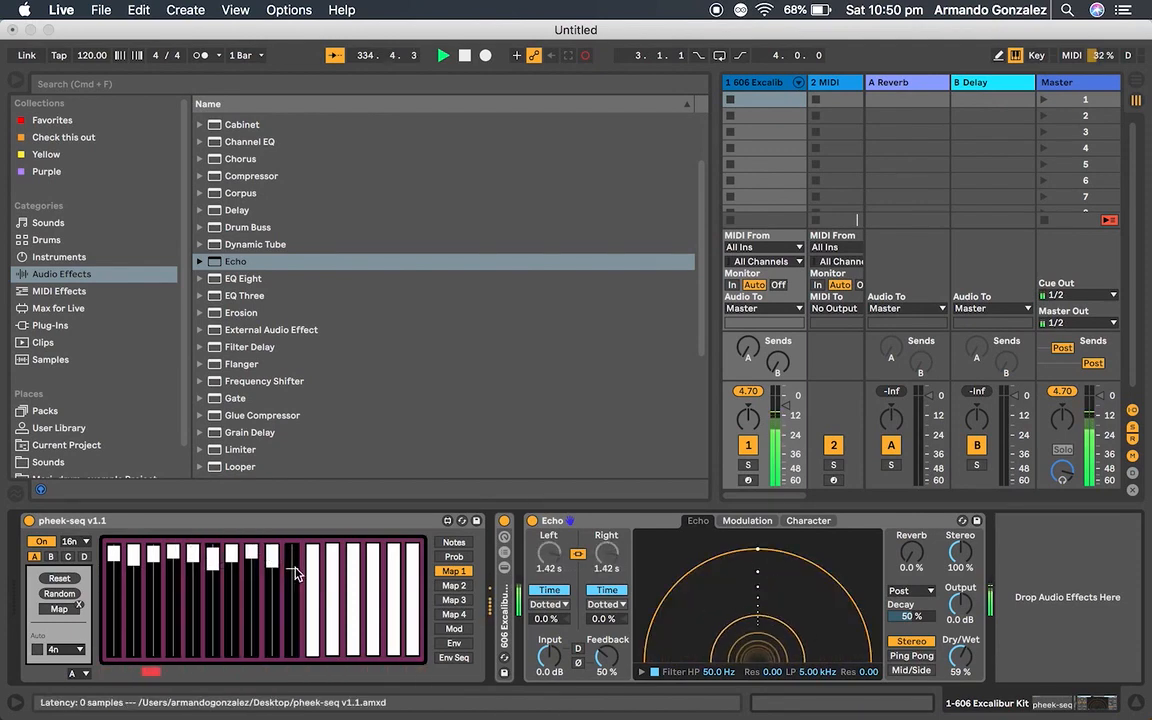
left_click(313, 558)
left_click(333, 570)
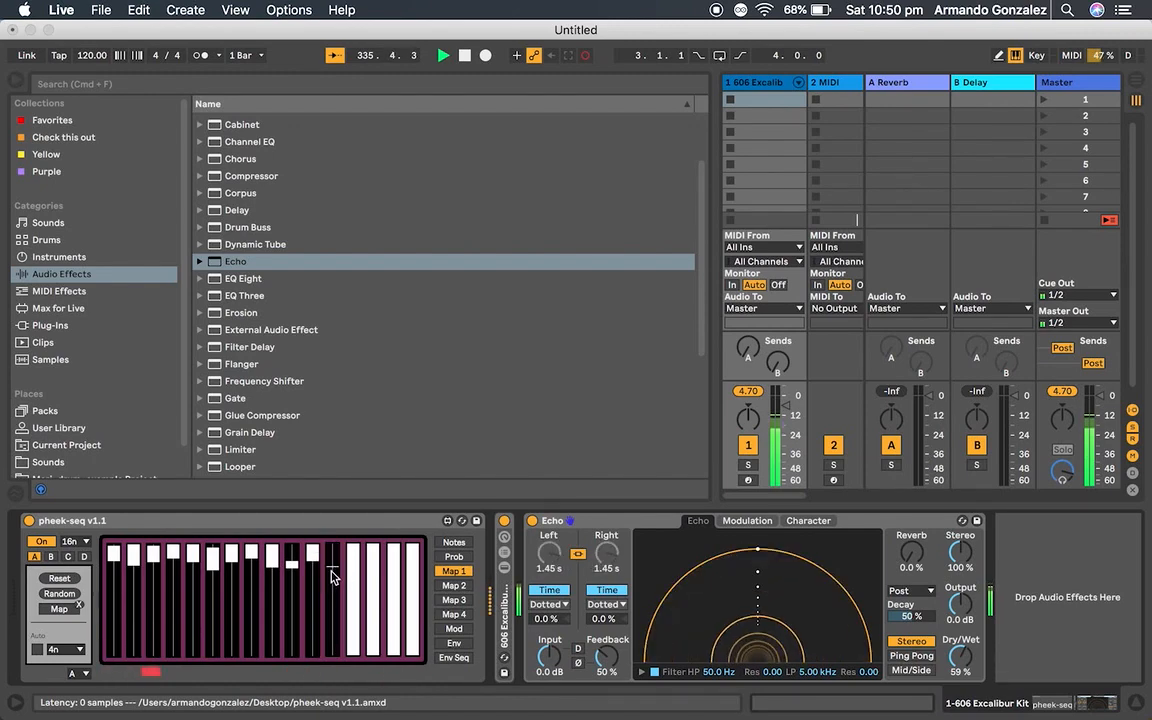
left_click(353, 555)
left_click(372, 566)
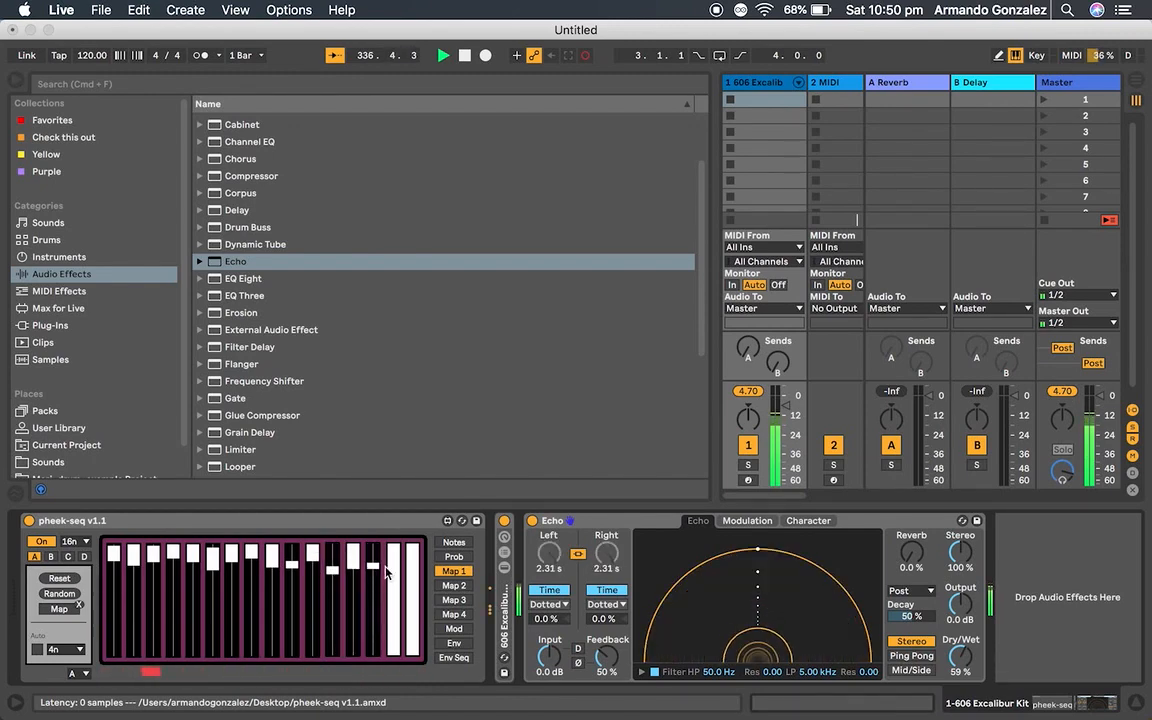
left_click(393, 552)
left_click(413, 567)
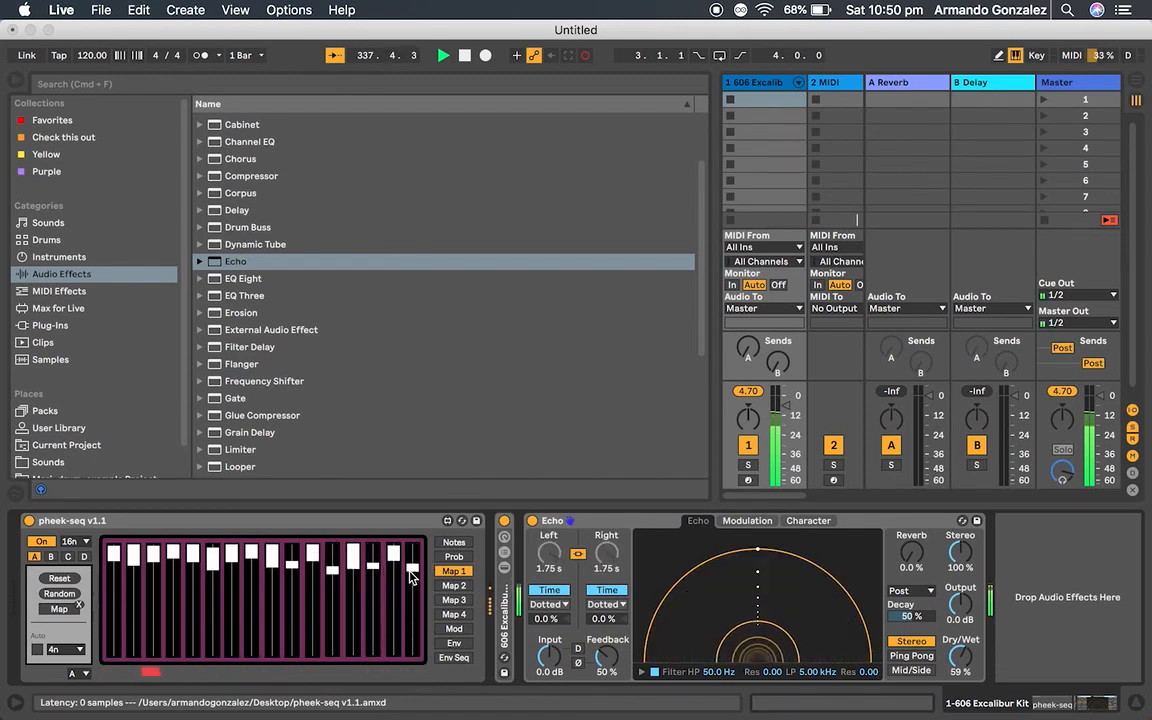
left_click(557, 563)
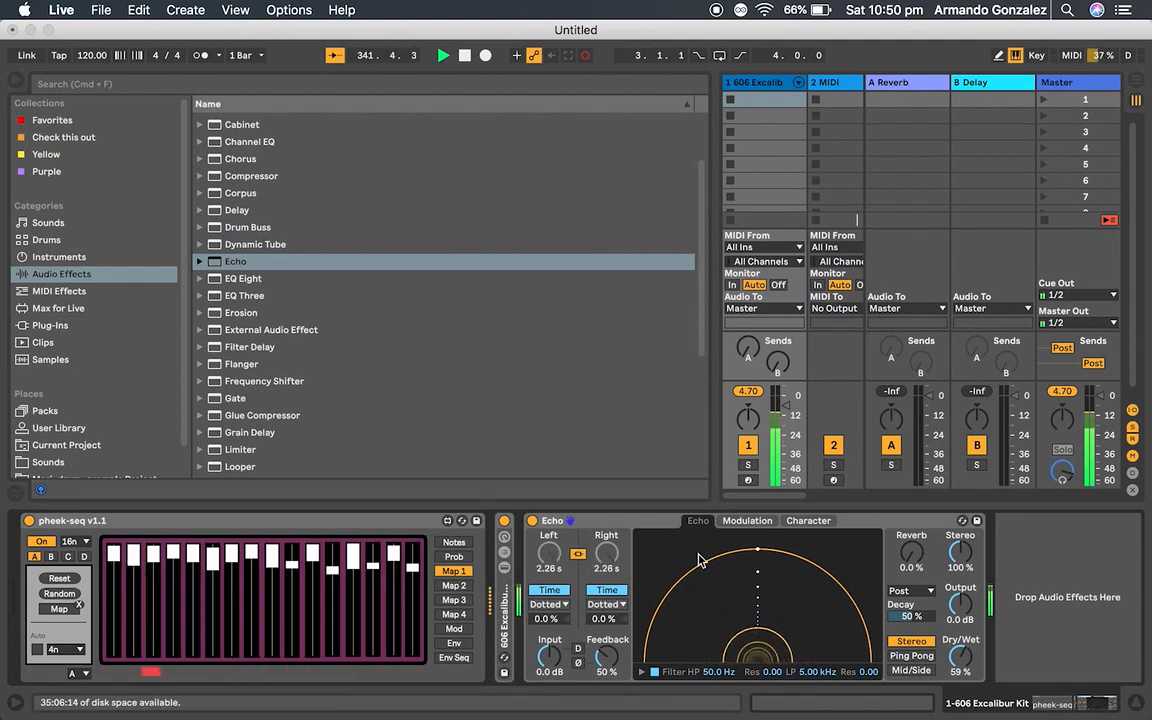
left_click(549, 568)
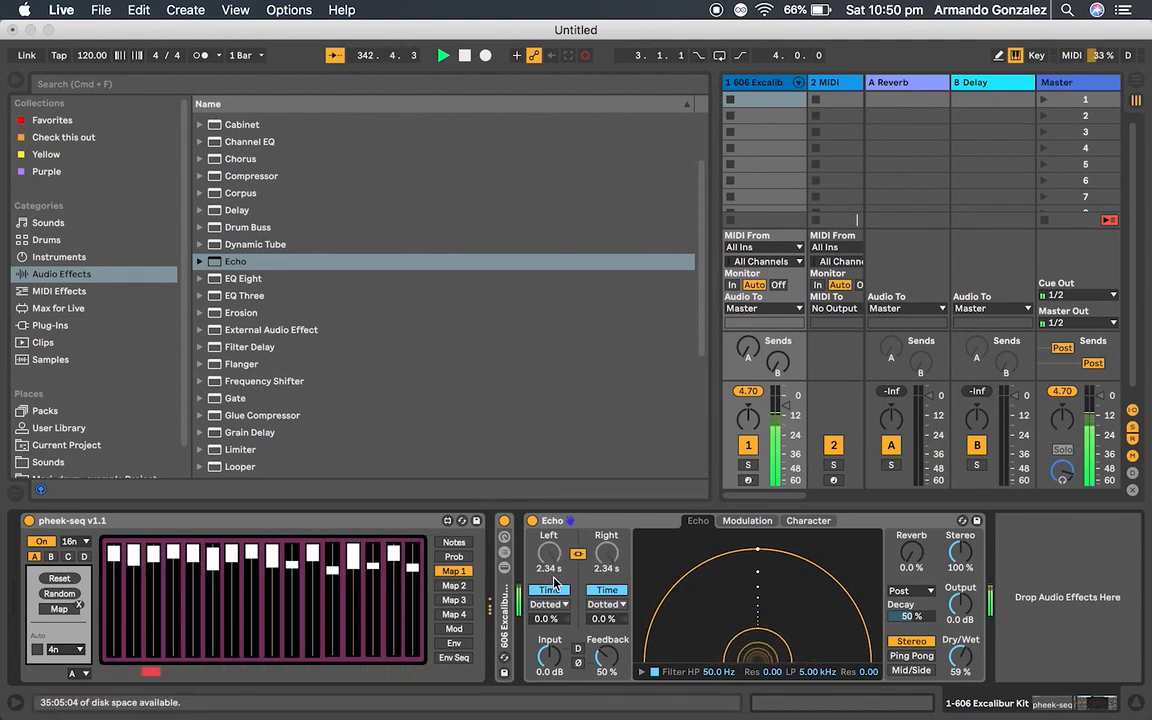
left_click(555, 564)
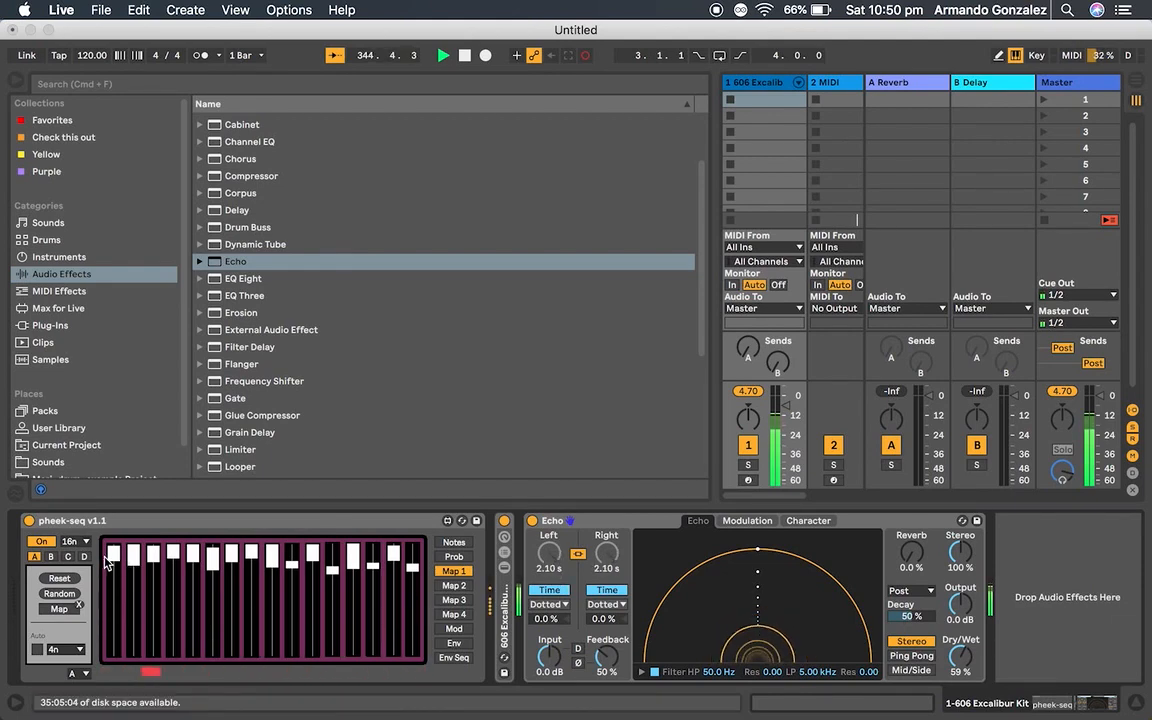
Step: Randomize the Map 1 step ranges, including a trial of auto-randomizing at 4n, and bypass Echo
left_click(62, 596)
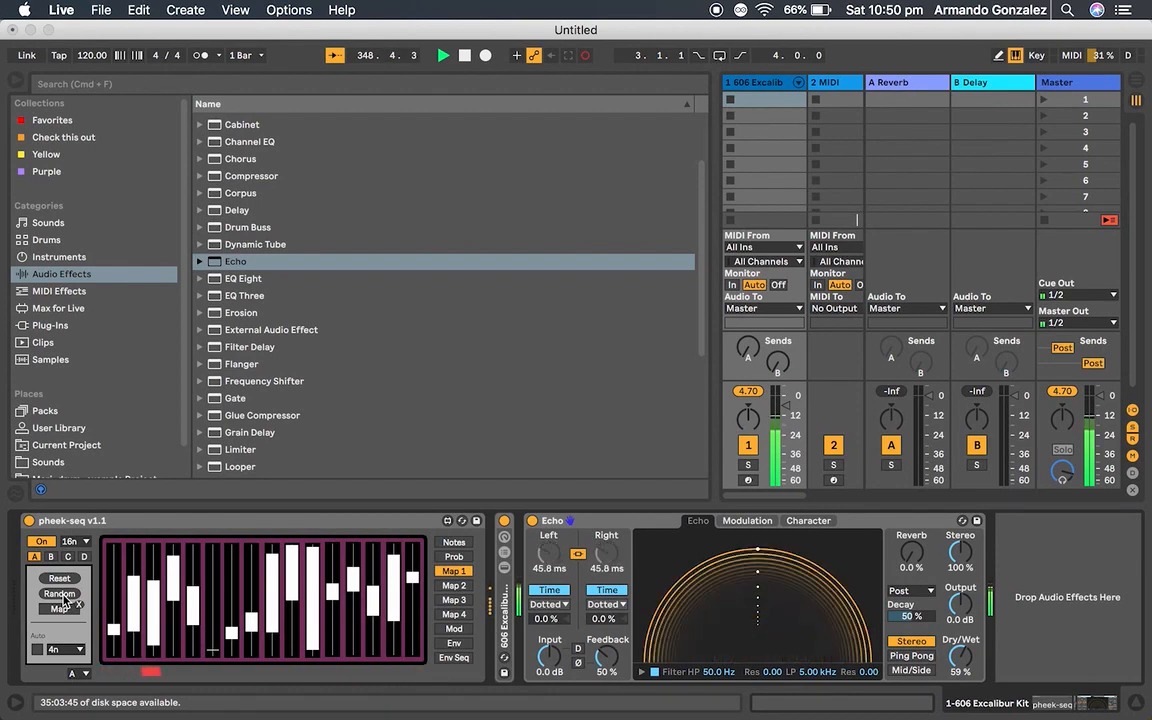
left_click(37, 651)
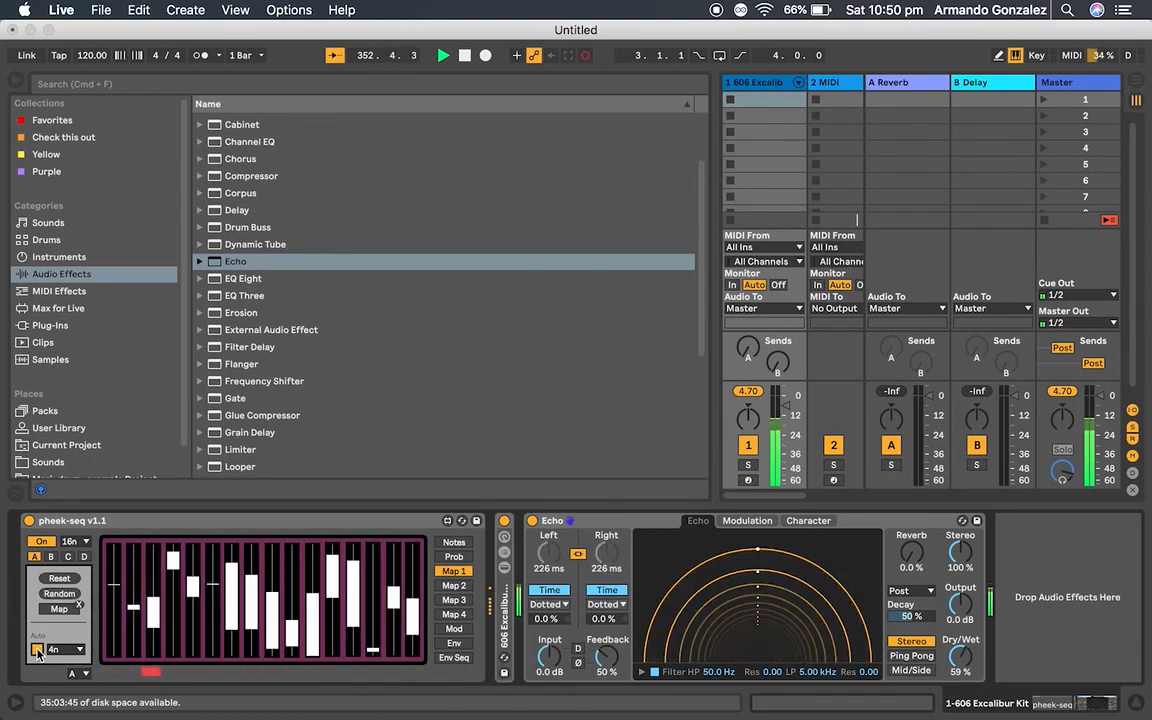
left_click(532, 521)
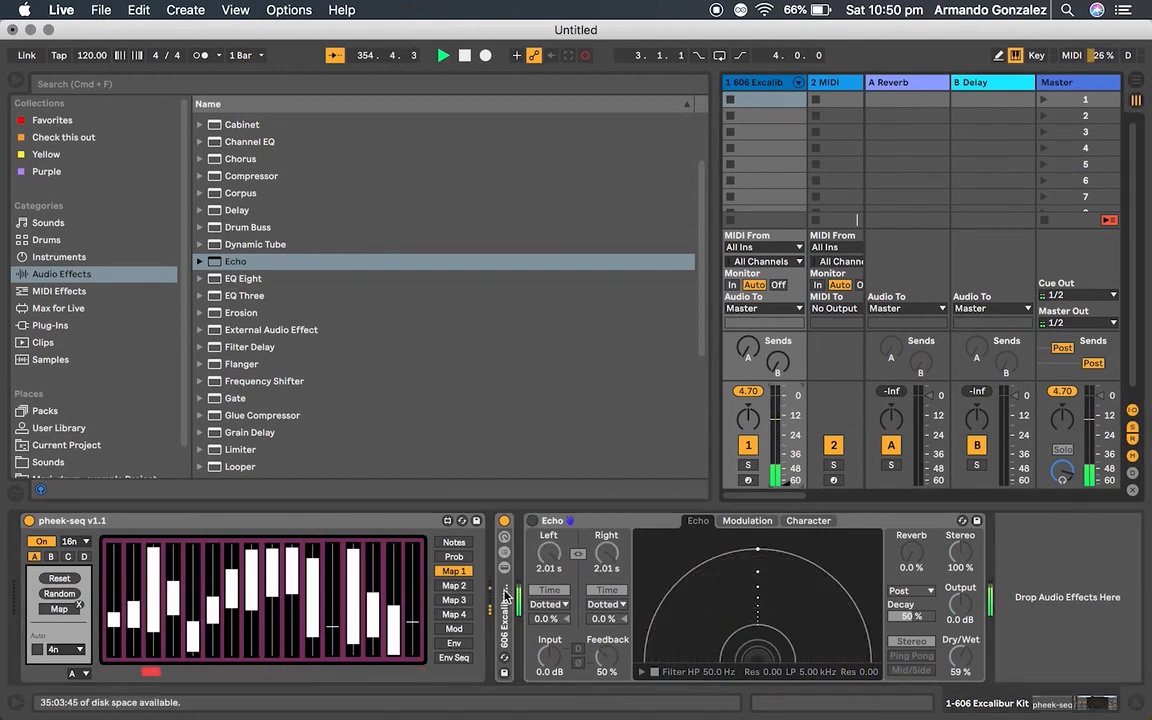
Step: Show the Map 2 lane and the envelope page, and raise the first envelope's attack, decay, sustain and release
left_click(450, 587)
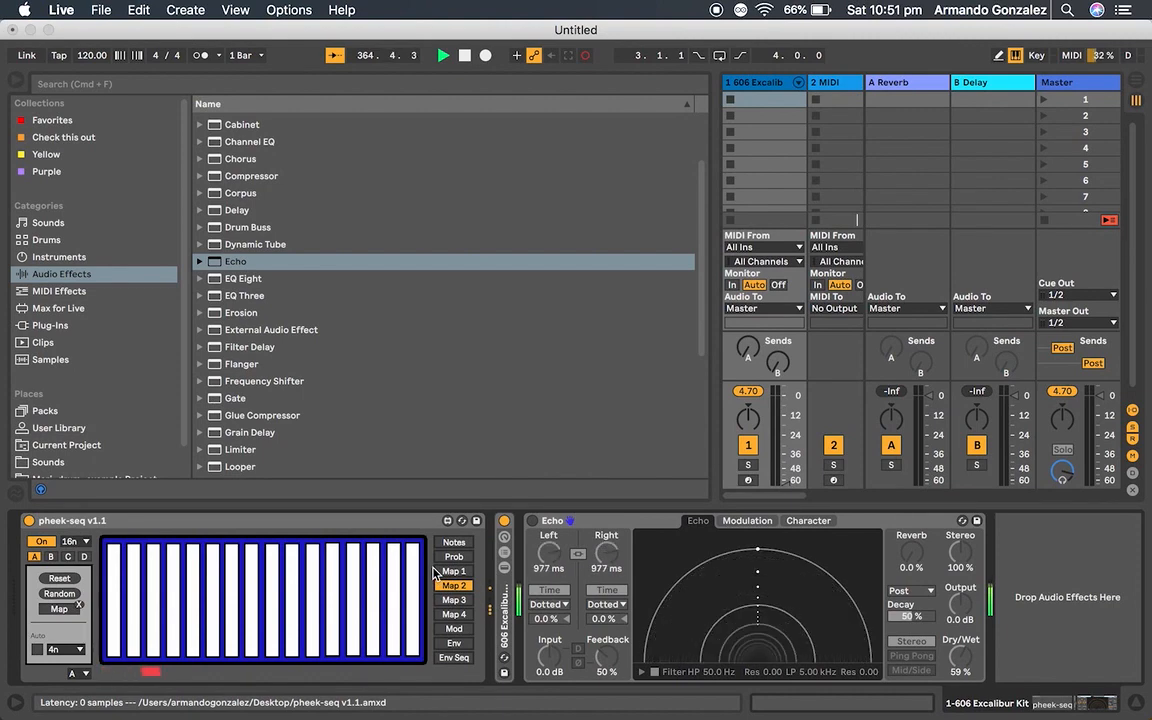
left_click(453, 643)
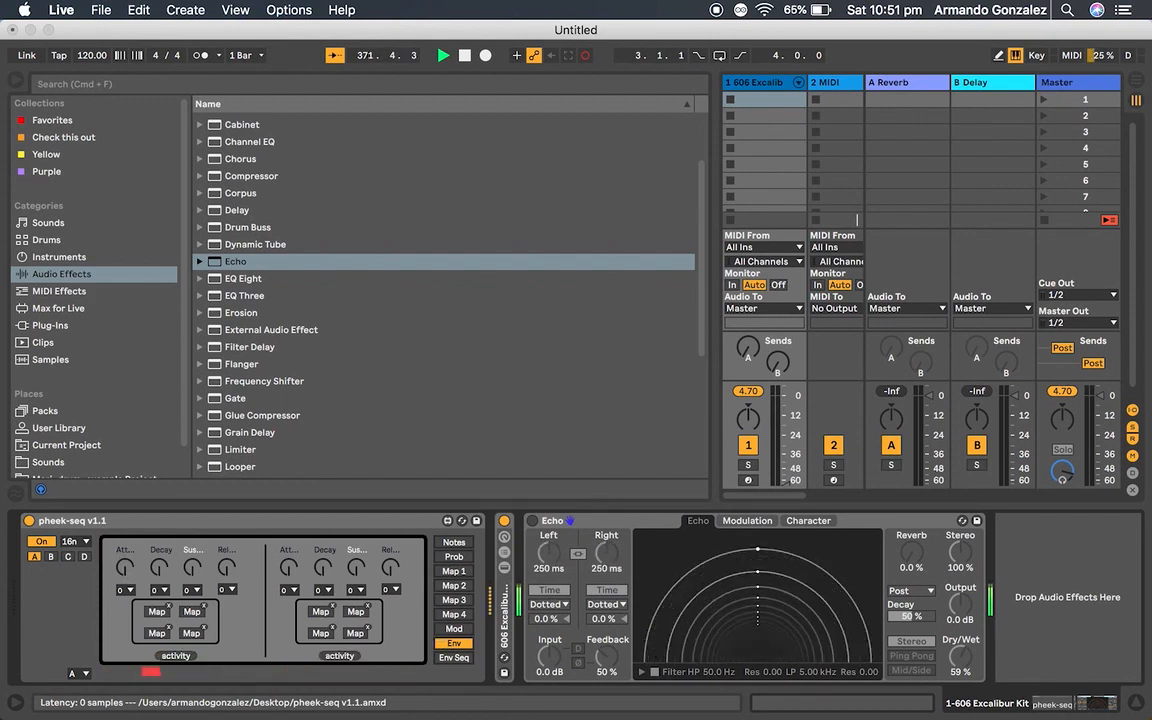
left_click_drag(123, 570, 123, 556)
left_click(160, 568)
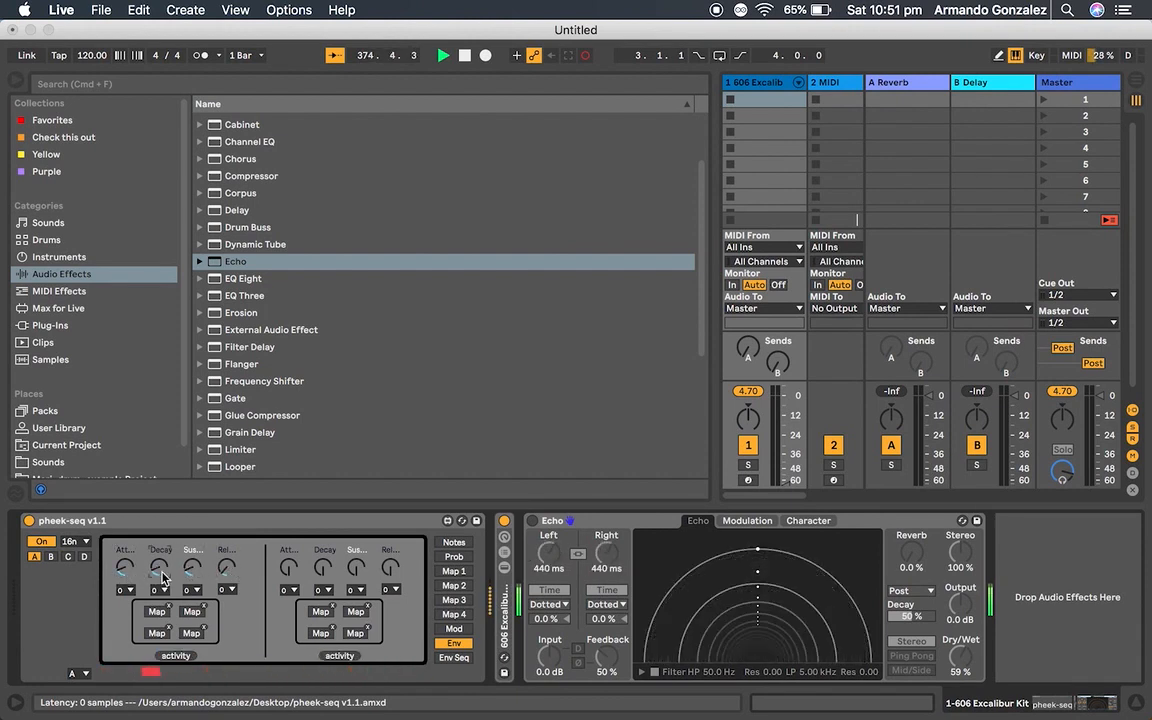
Step: Try modulation source 1 on the first envelope's attack and set the source back to 0
left_click(131, 590)
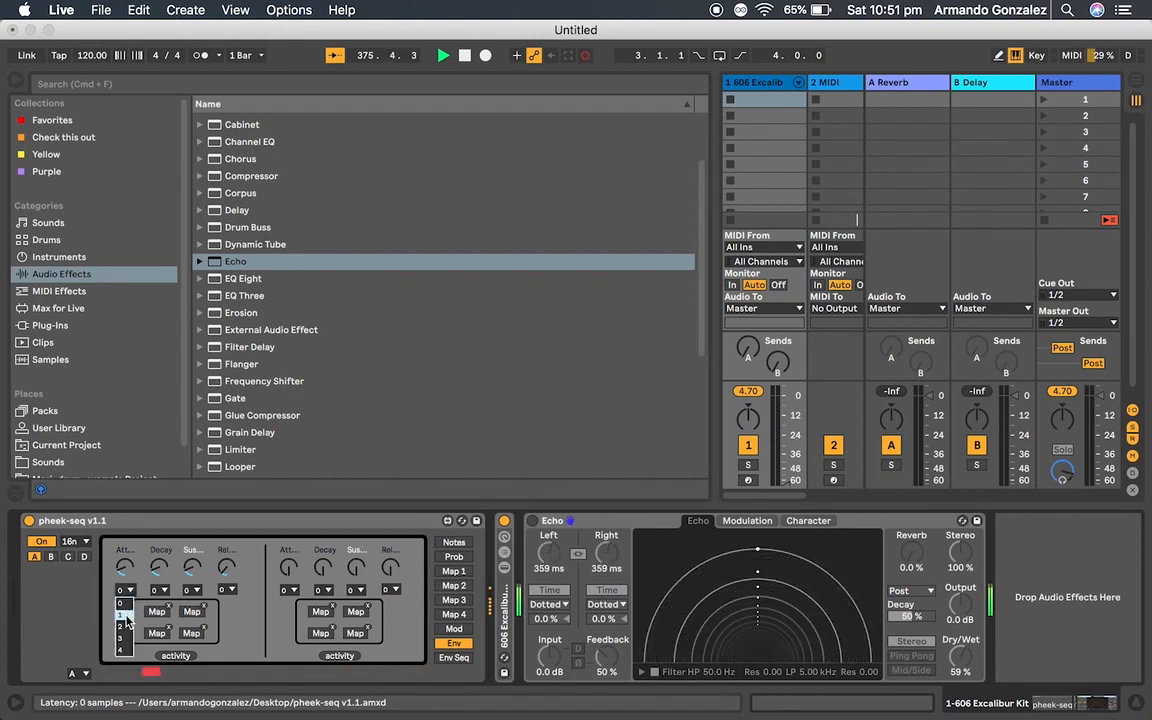
left_click(130, 588)
left_click(125, 569)
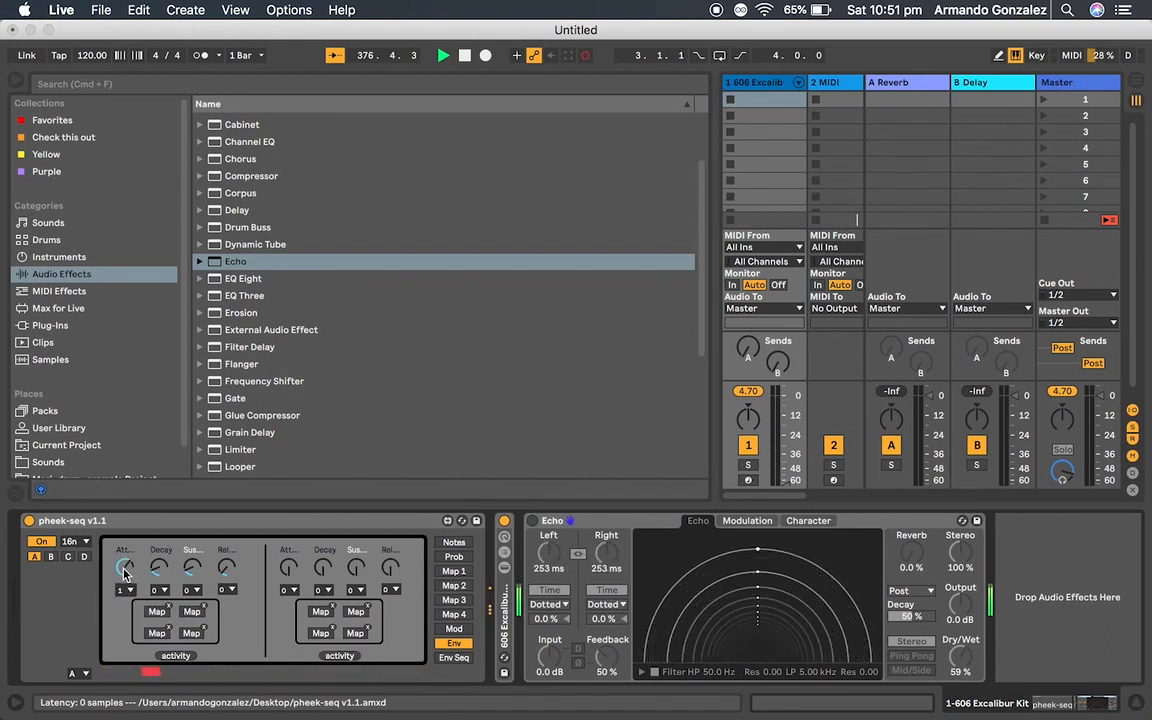
left_click(126, 591)
left_click(126, 603)
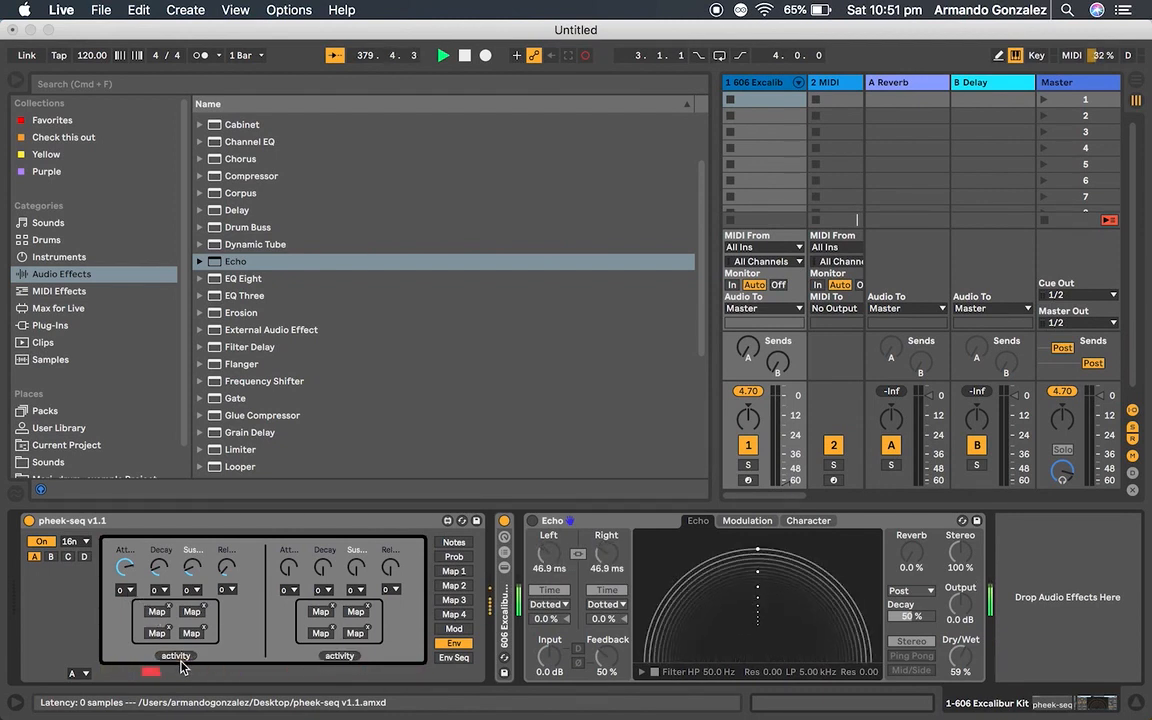
Step: Fill every step of Env Seq 1 so the first envelope triggers on each step
left_click(466, 656)
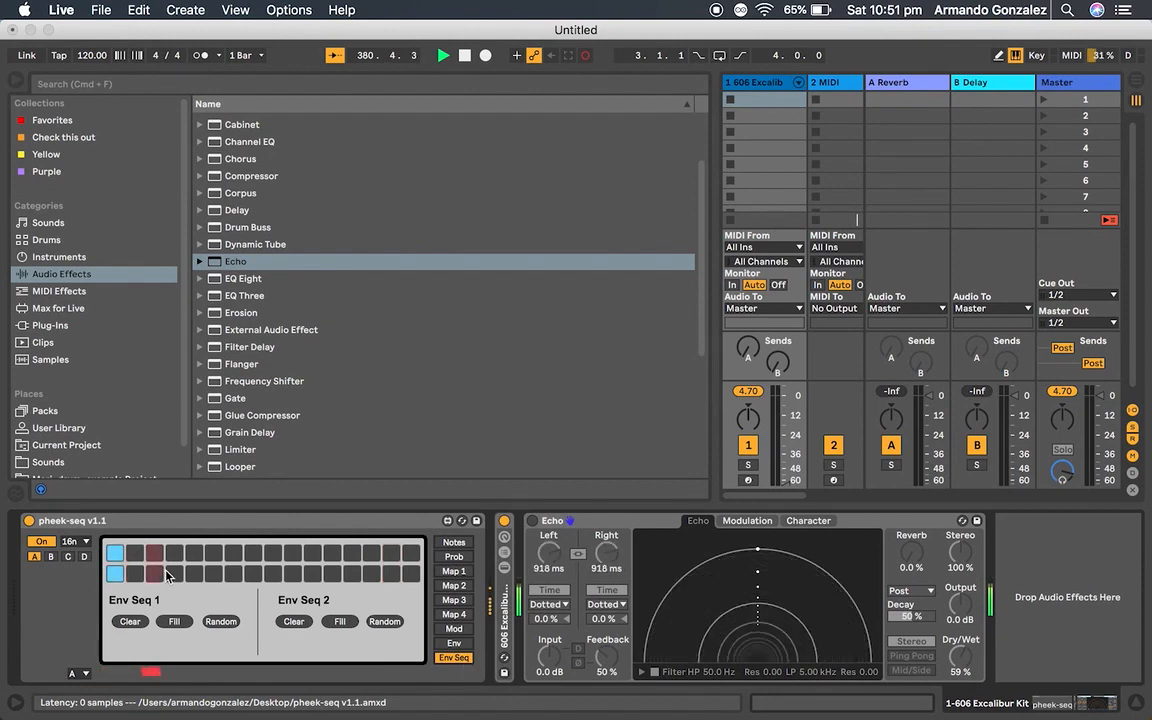
left_click(454, 643)
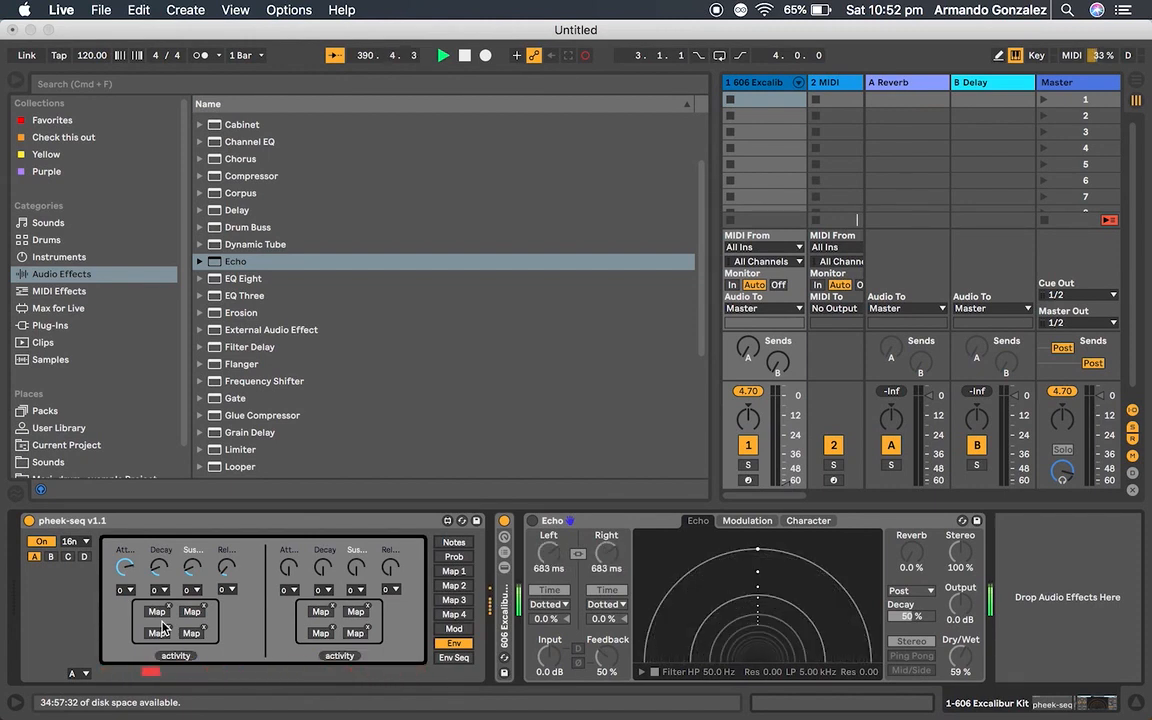
left_click(454, 656)
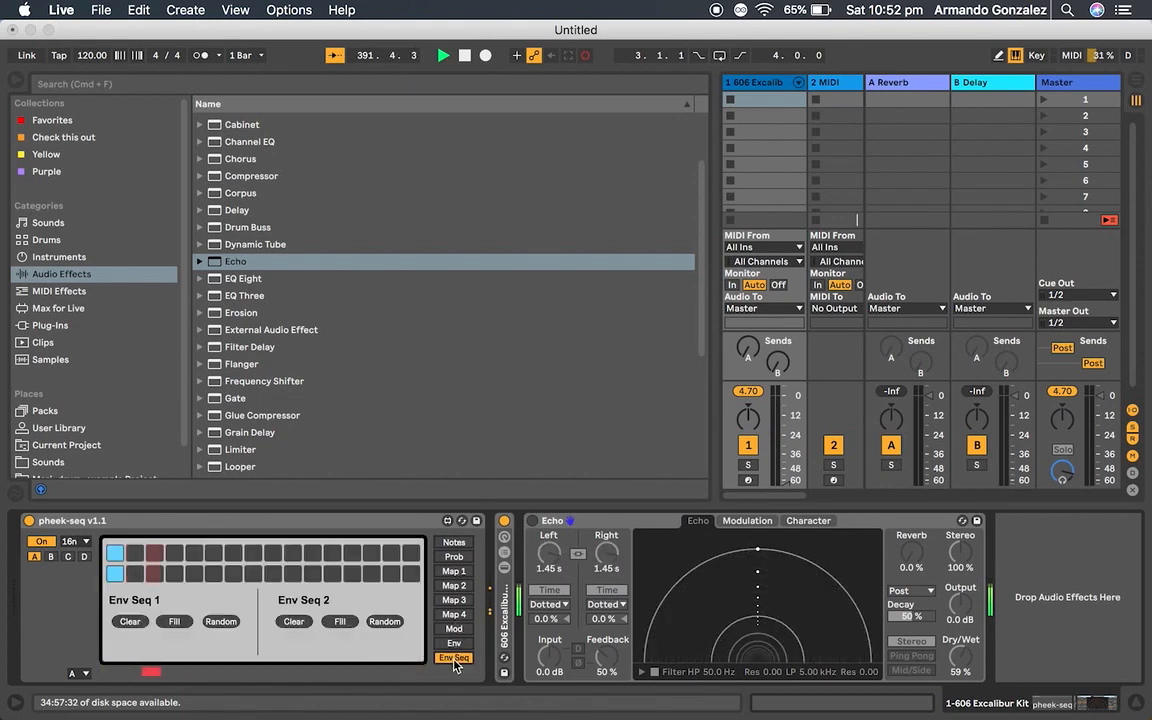
left_click(174, 622)
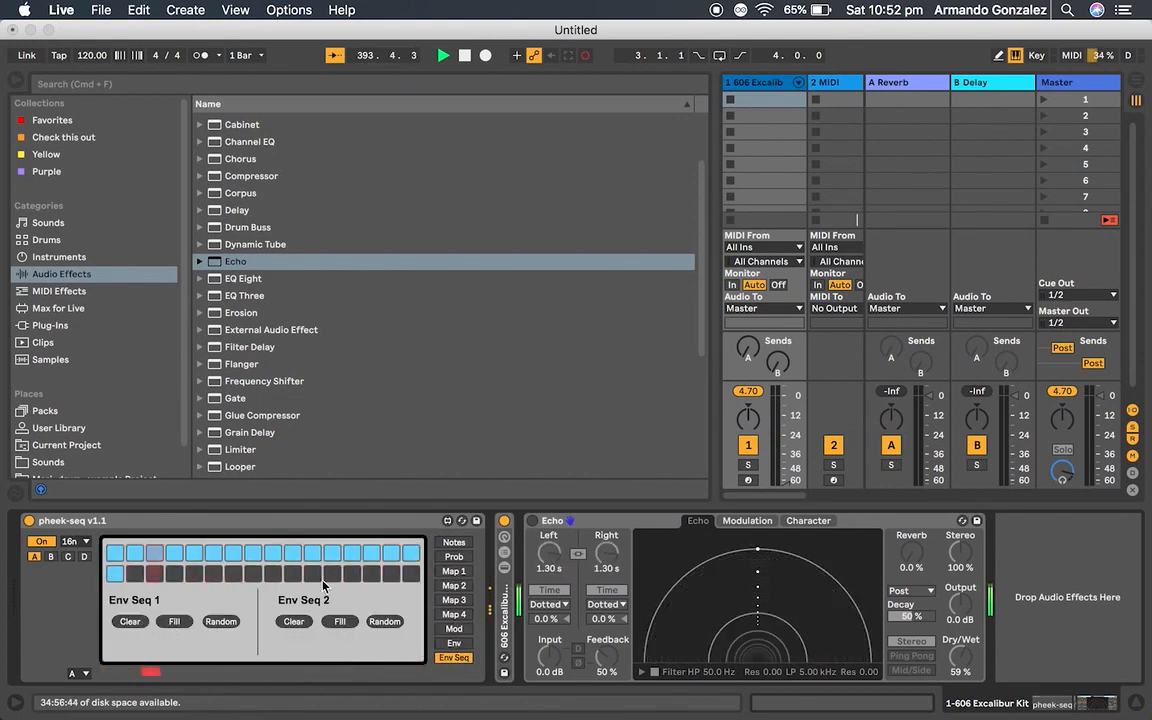
Step: Map the first envelope to track 1's panning and briefly raise the track volume to -7.0 dB to audition it
left_click(452, 645)
left_click(173, 656)
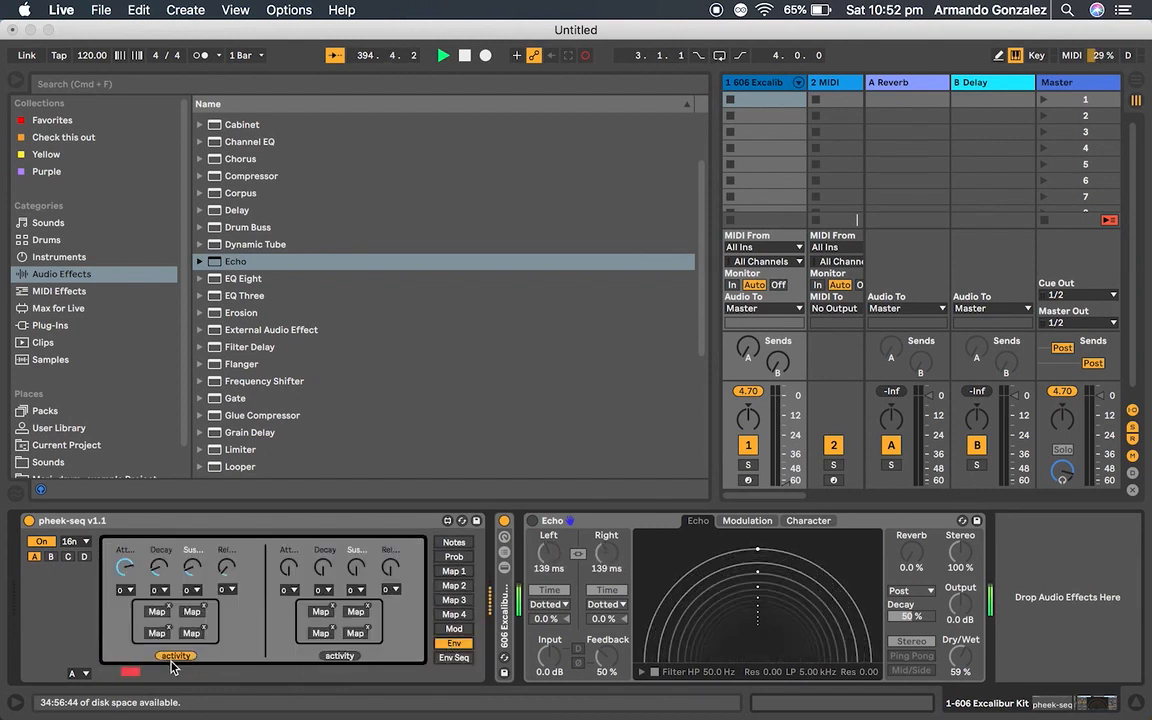
left_click(174, 657)
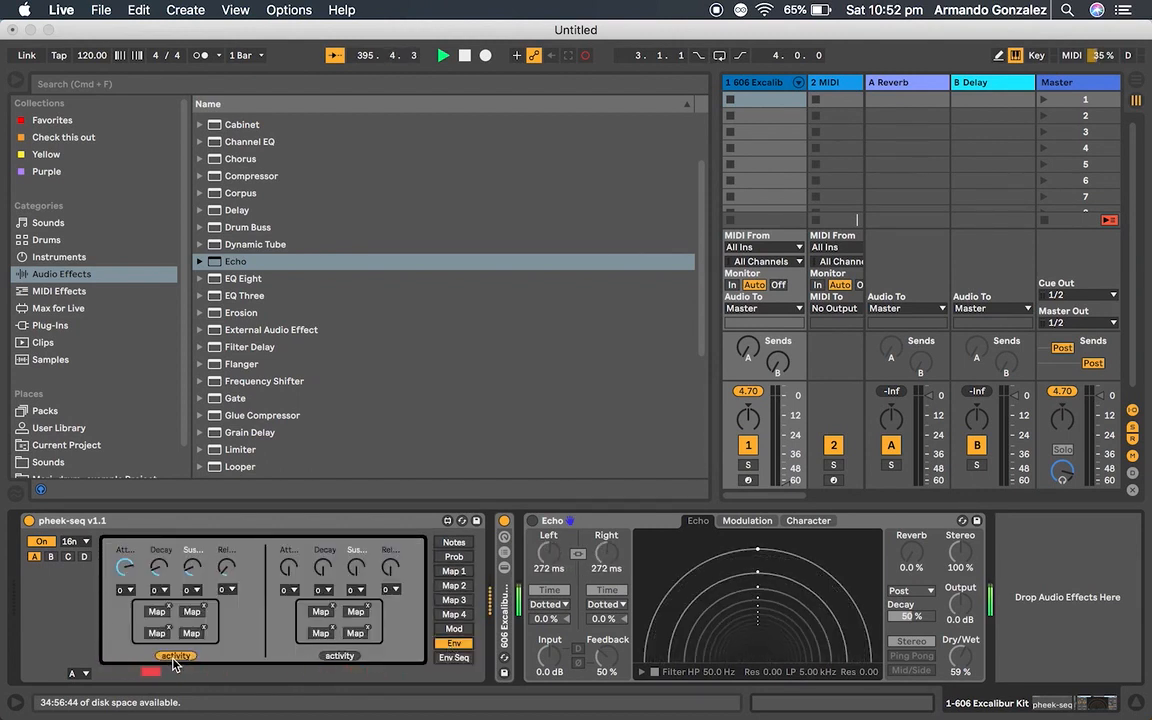
left_click(160, 608)
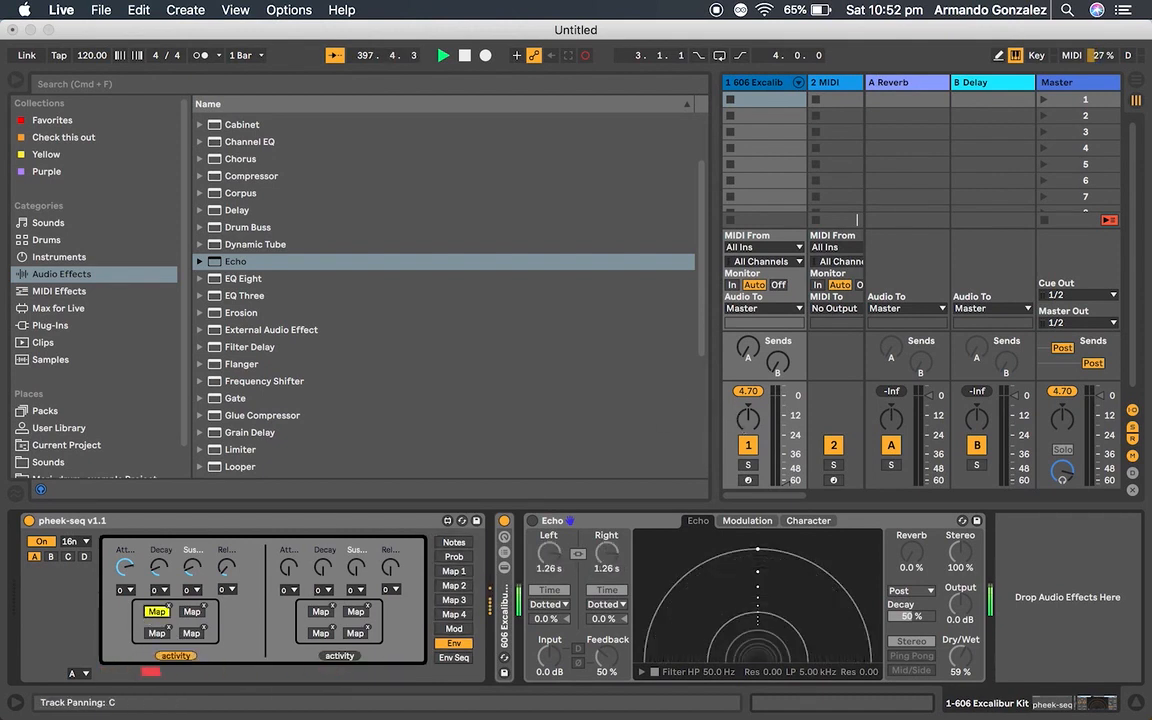
left_click(746, 420)
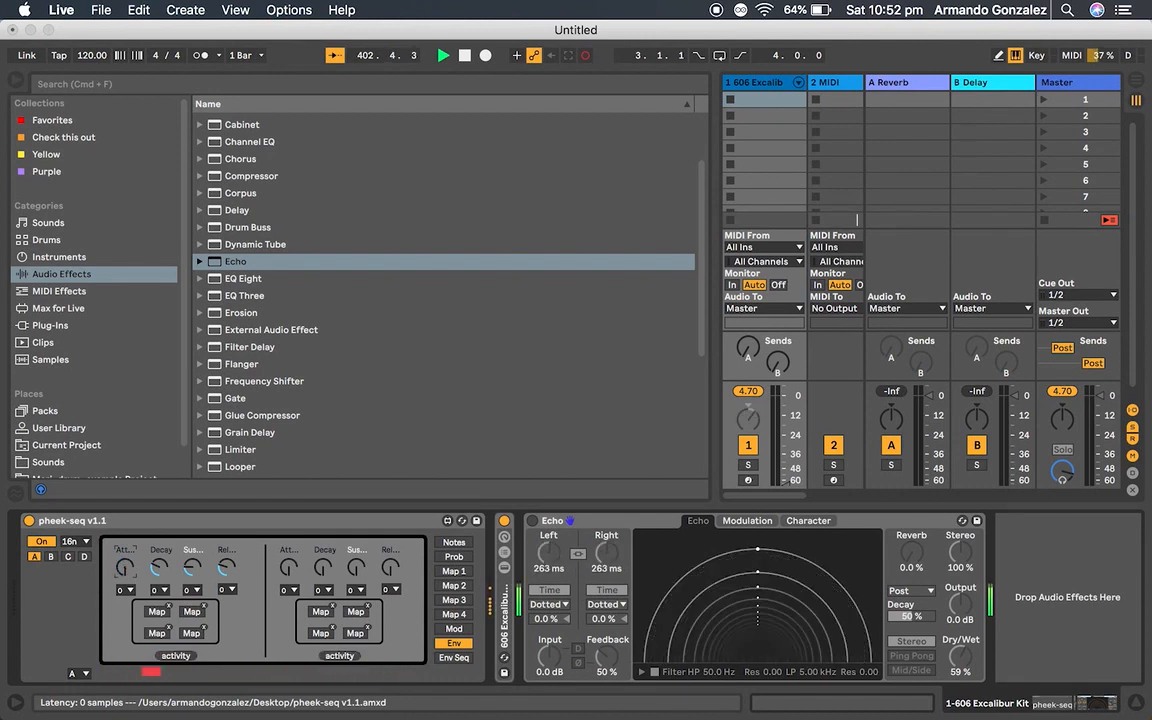
left_click_drag(793, 455, 796, 412)
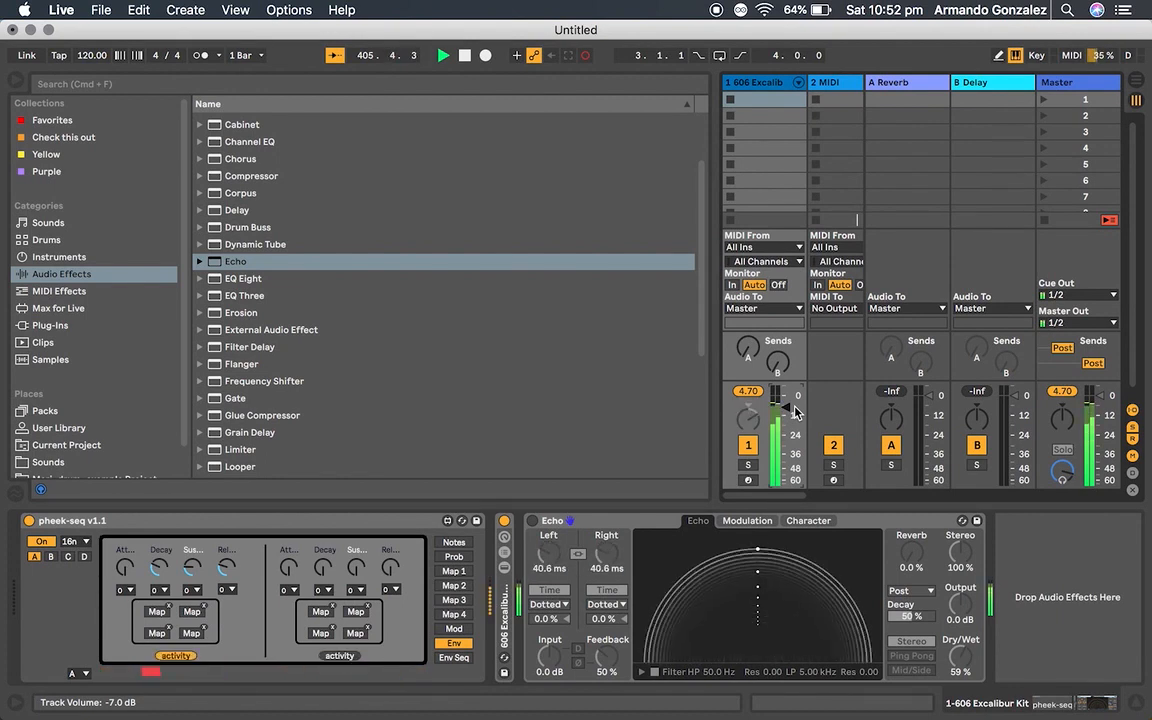
left_click_drag(796, 412, 796, 458)
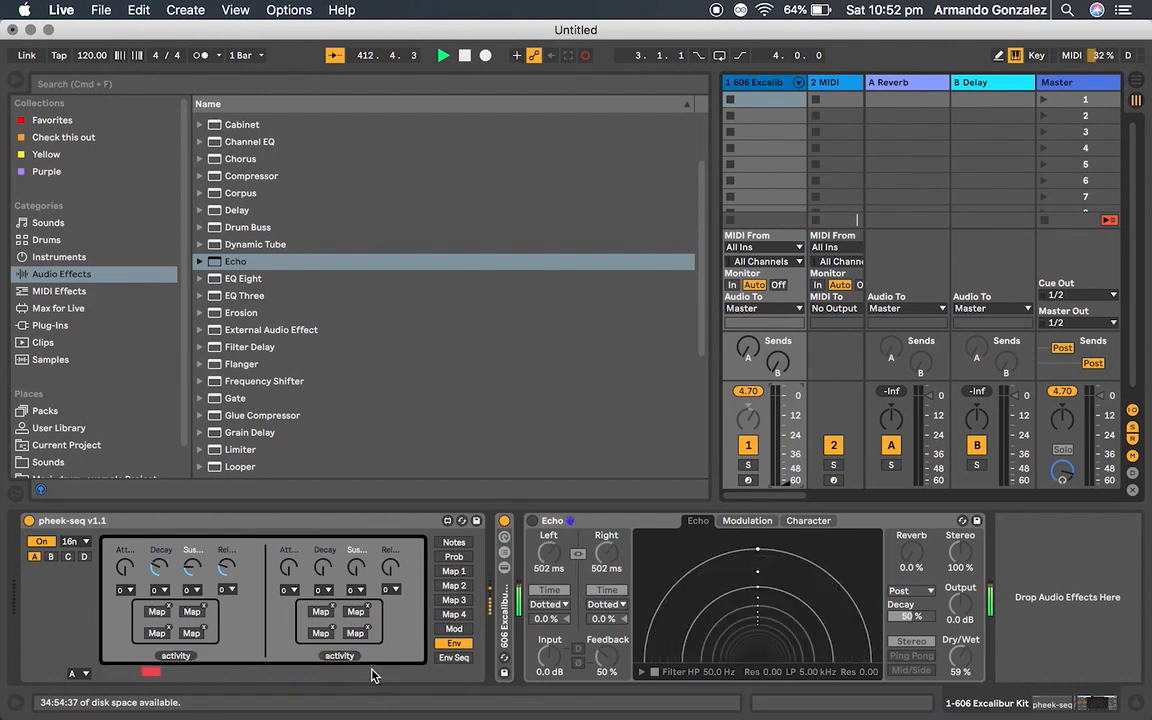
Step: Review the envelope step sequences and envelope settings, and return to the sequencer's note grid
left_click(453, 658)
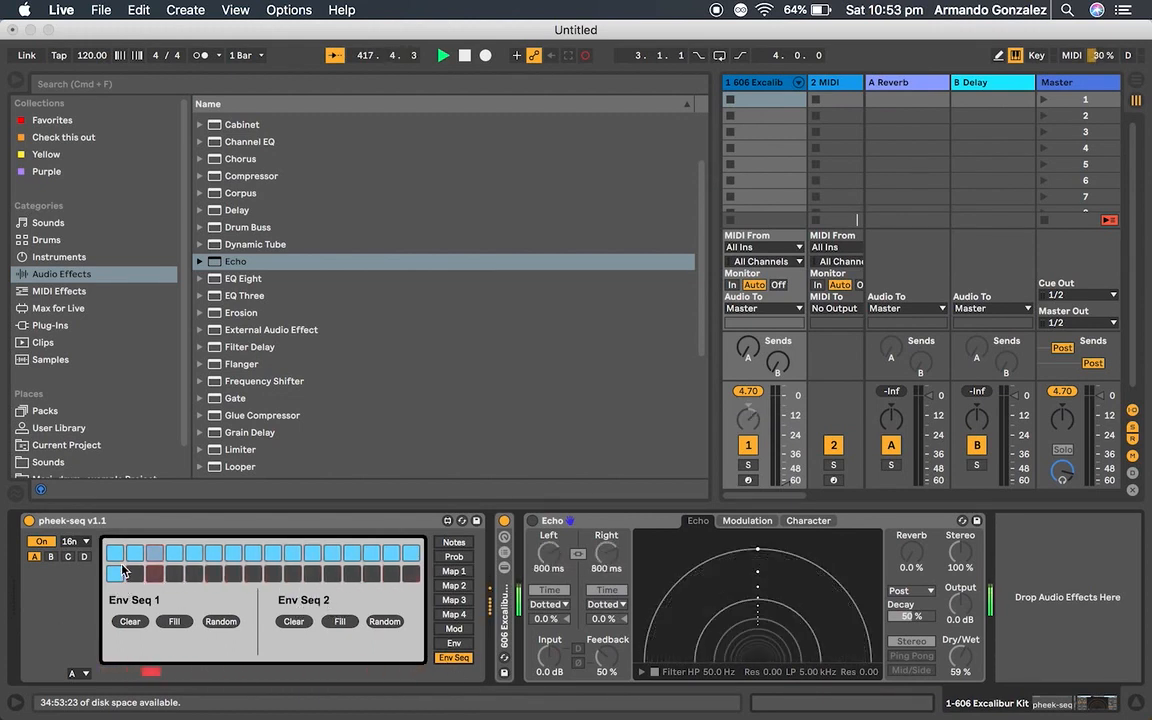
left_click(456, 644)
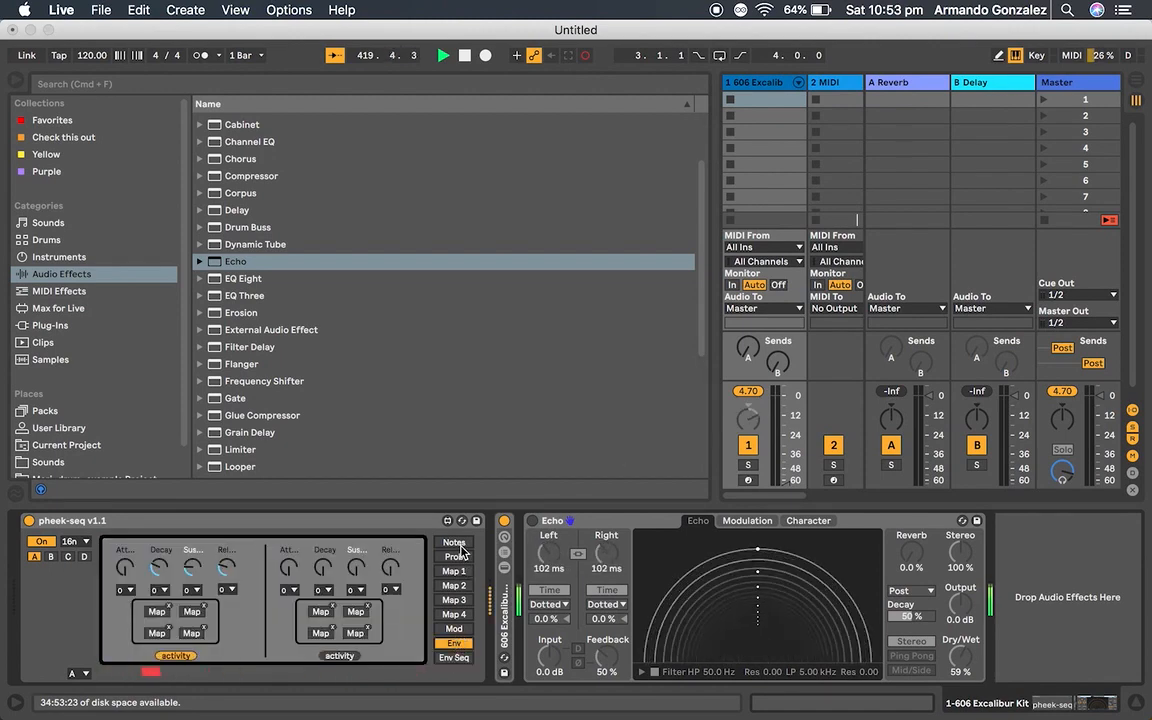
left_click(458, 545)
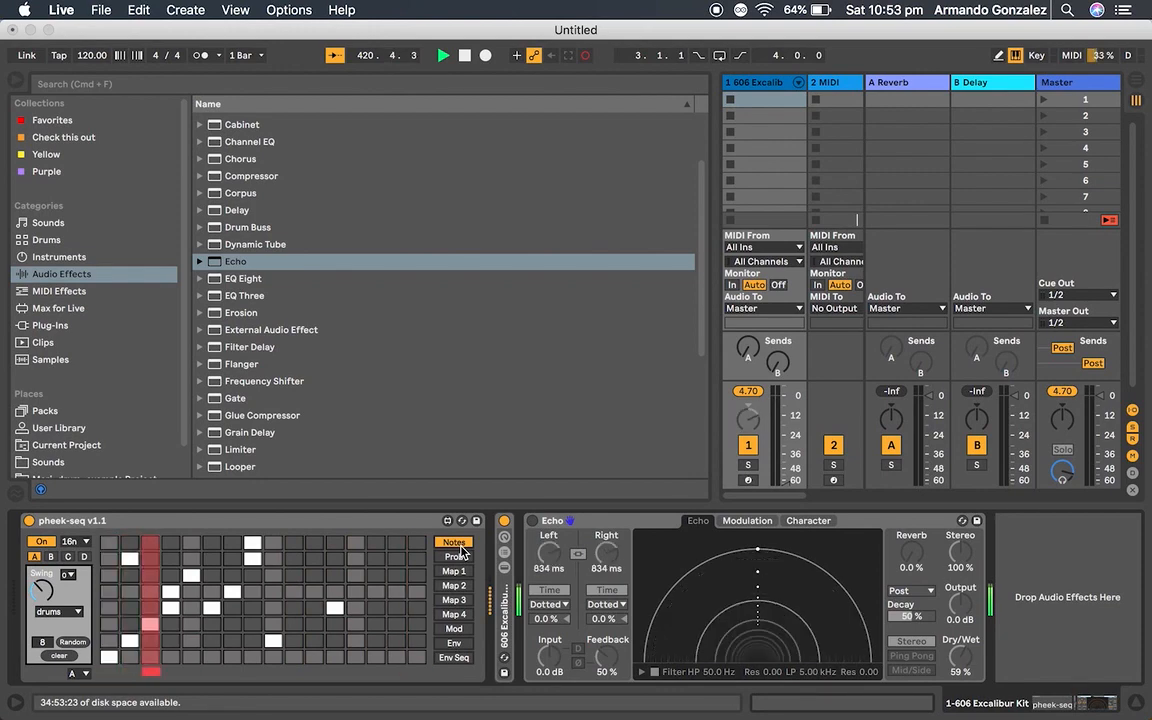